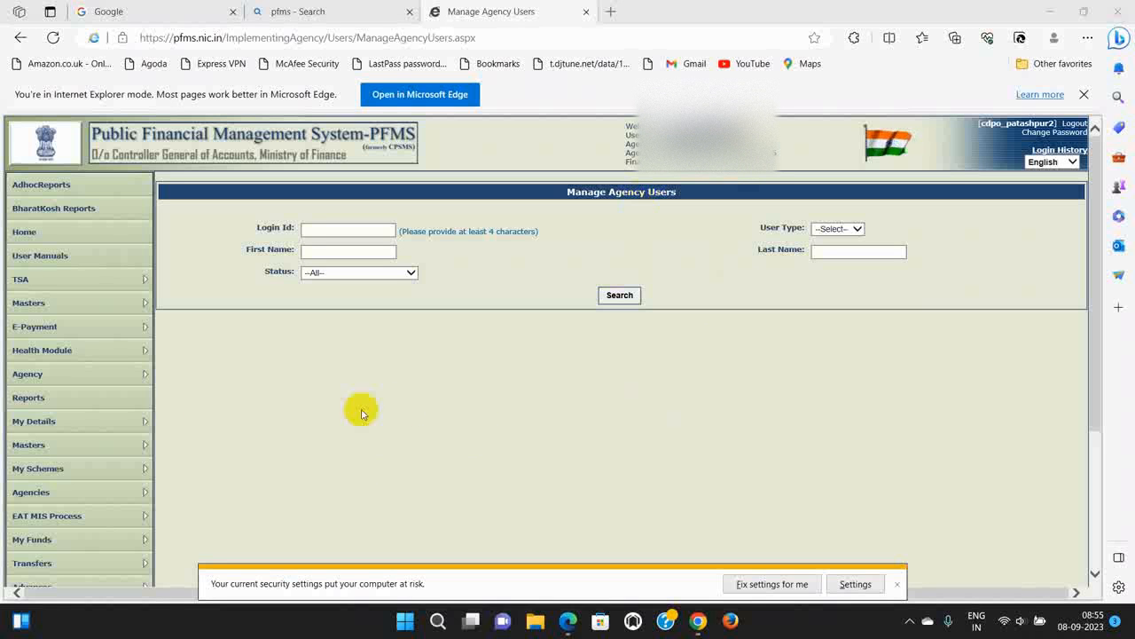
Step: Open the agency user management page from the home page and search for all agency users without filters
mouse_move(84, 420)
left_click(15, 233)
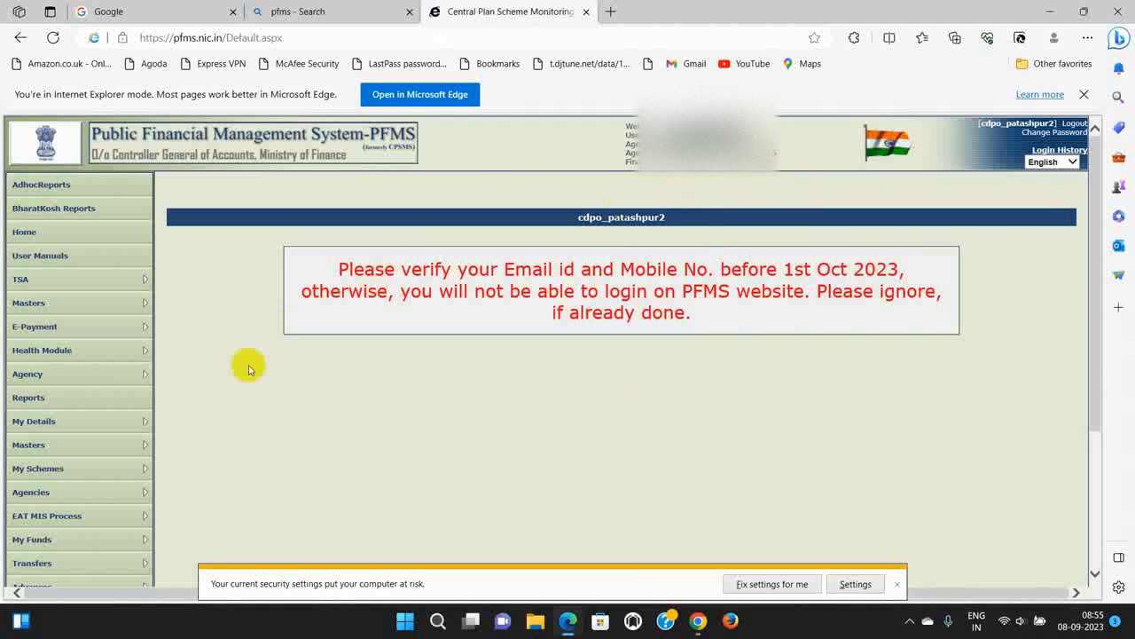
mouse_move(78, 381)
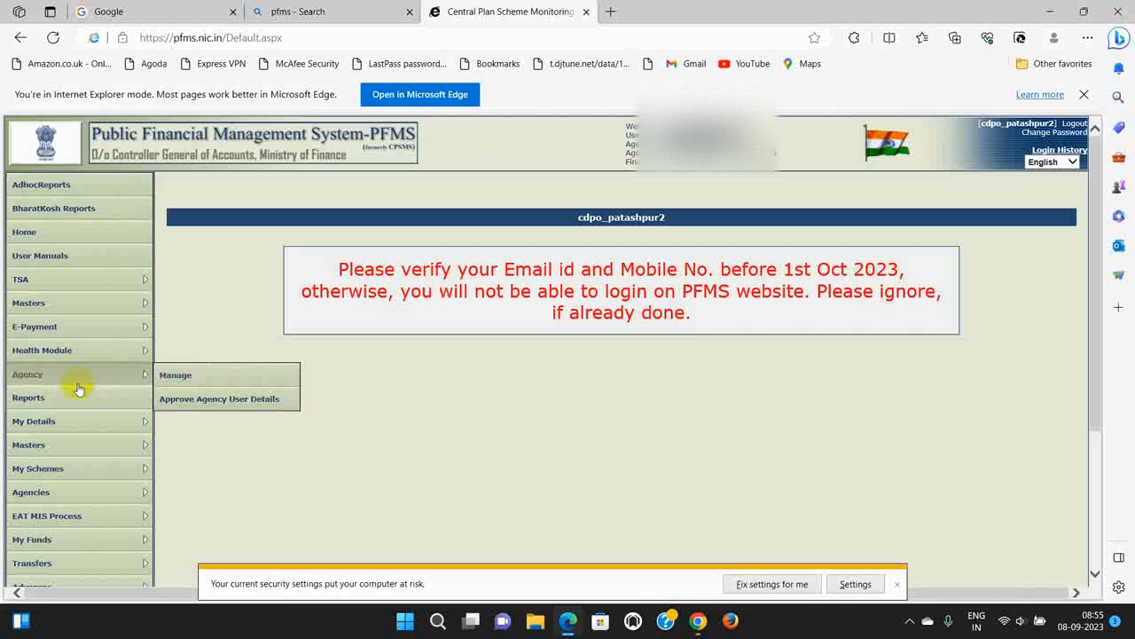
mouse_move(30, 305)
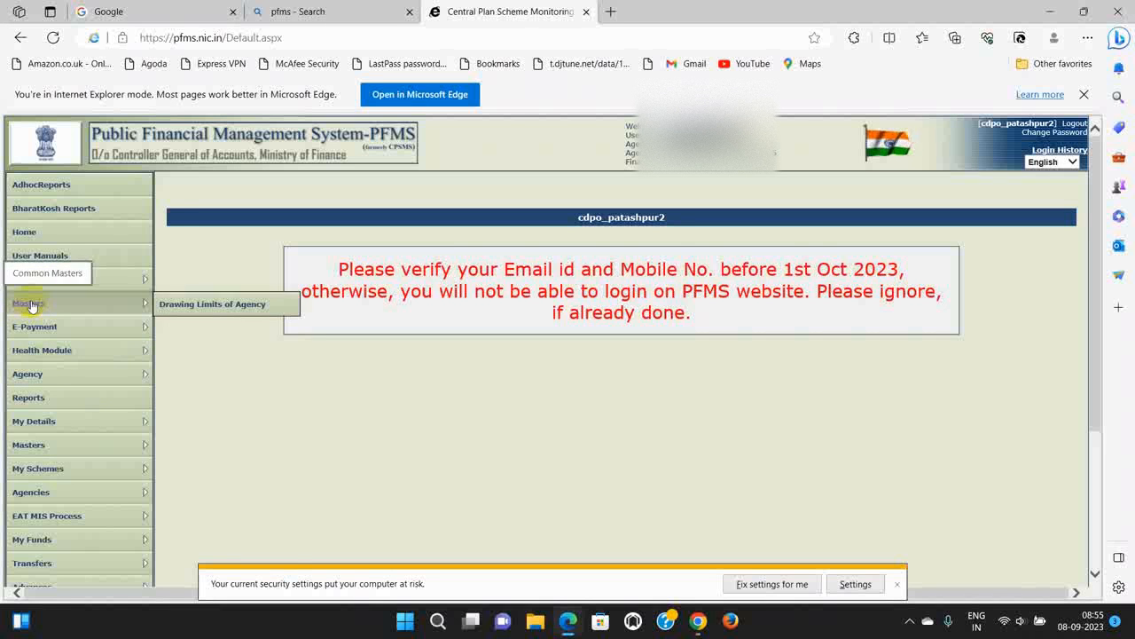
mouse_move(39, 448)
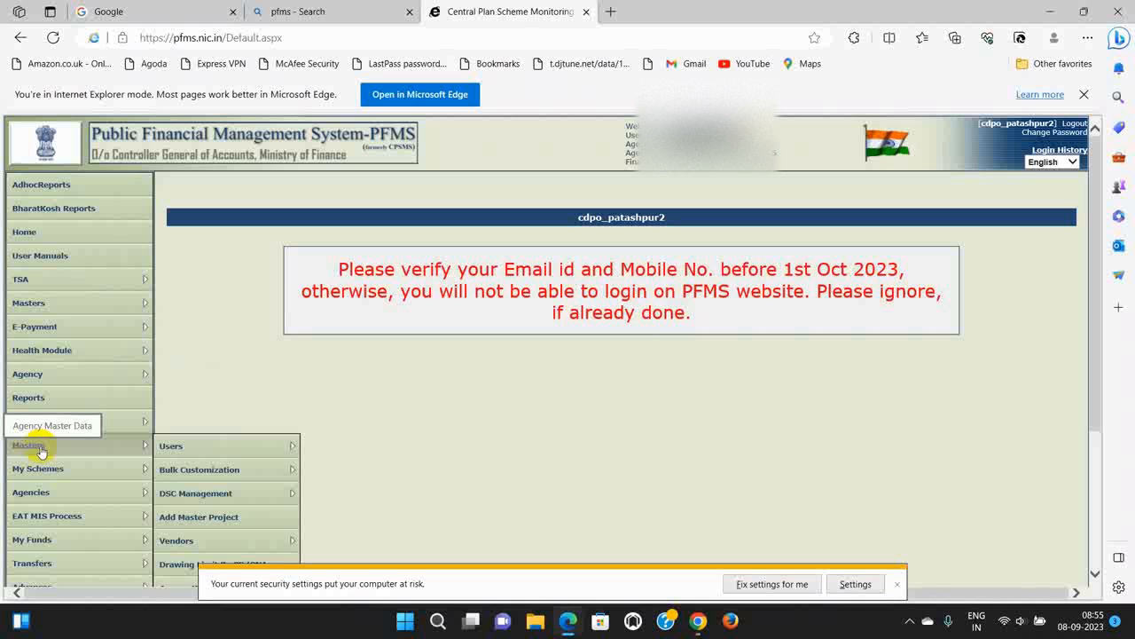
mouse_move(165, 446)
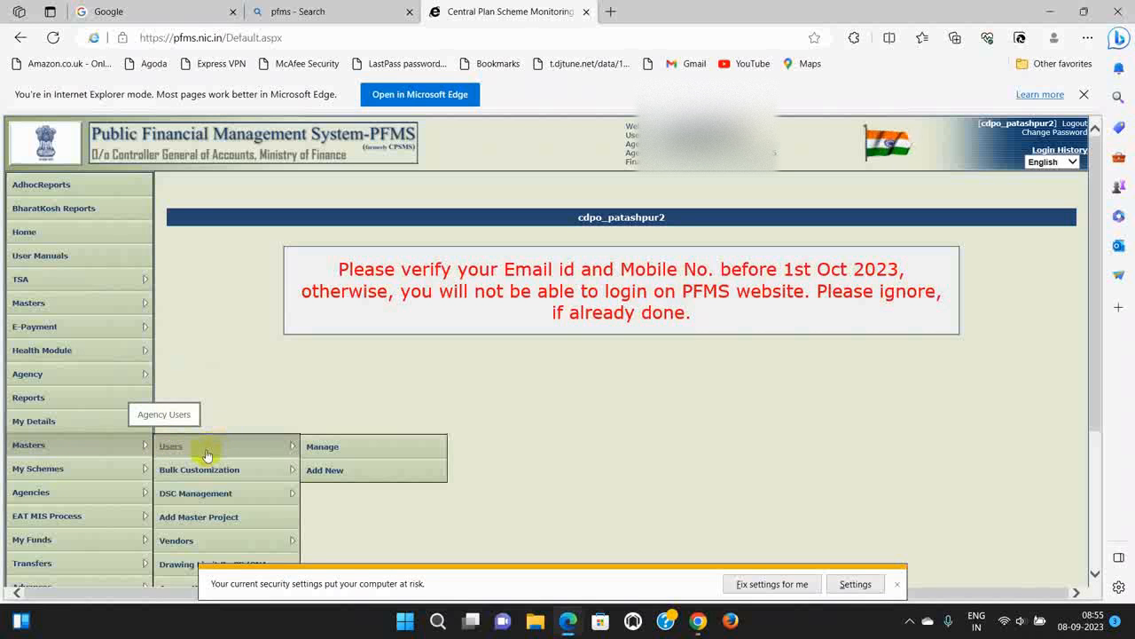
left_click(322, 448)
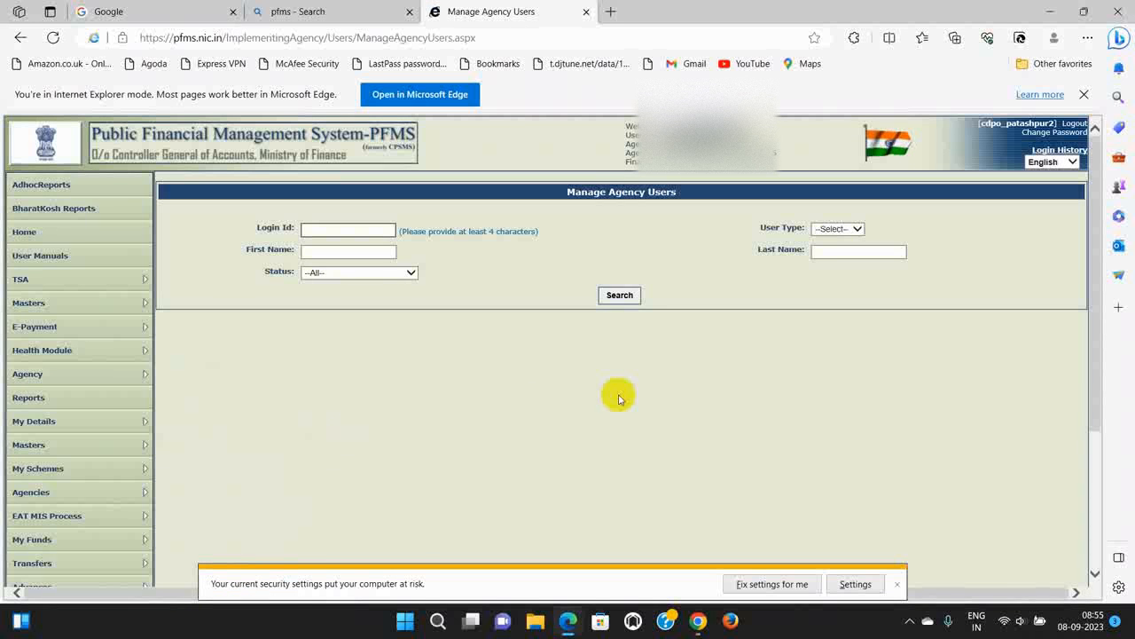
left_click(620, 298)
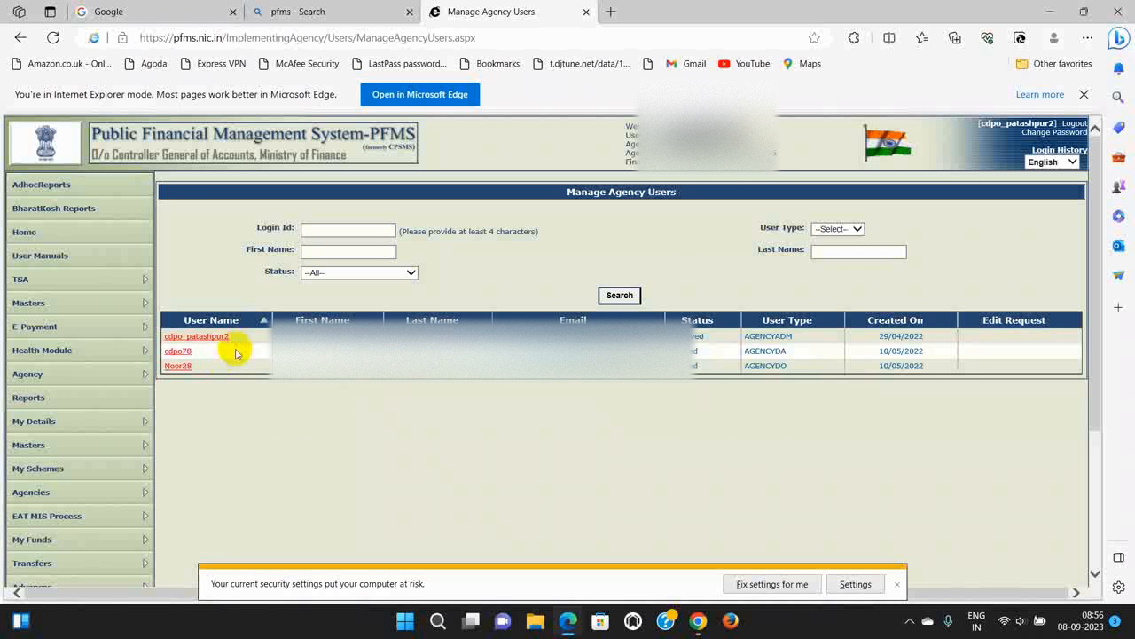
Step: Open the profile of the AGENCYDA user in the results and begin disabling the account, accepting the confirmation
left_click(181, 352)
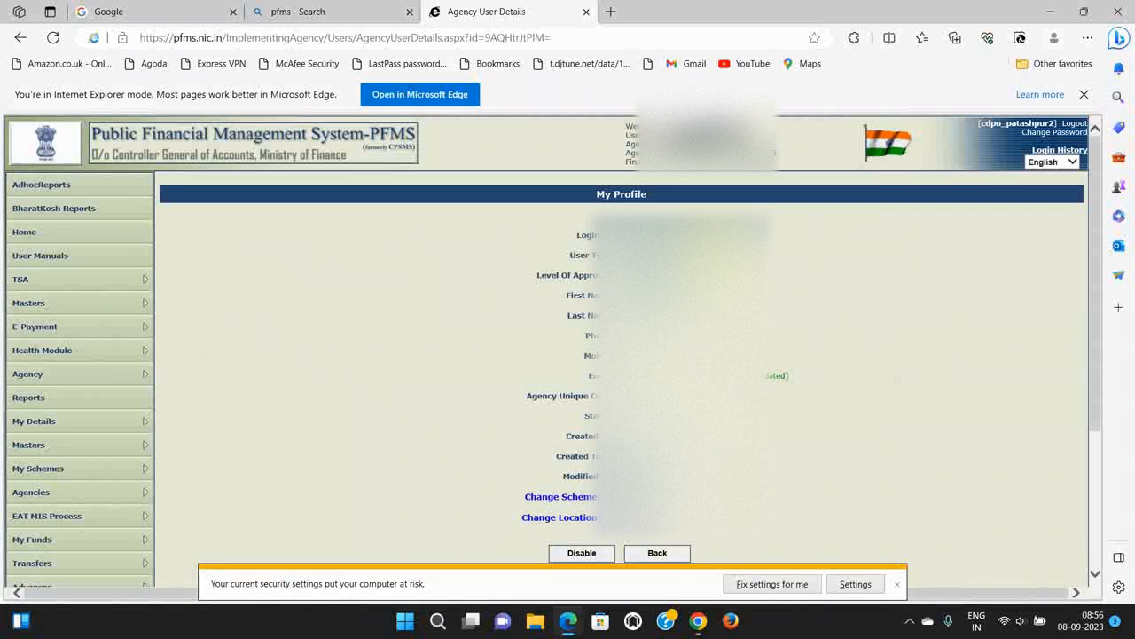
scroll(768, 334, "down", 1)
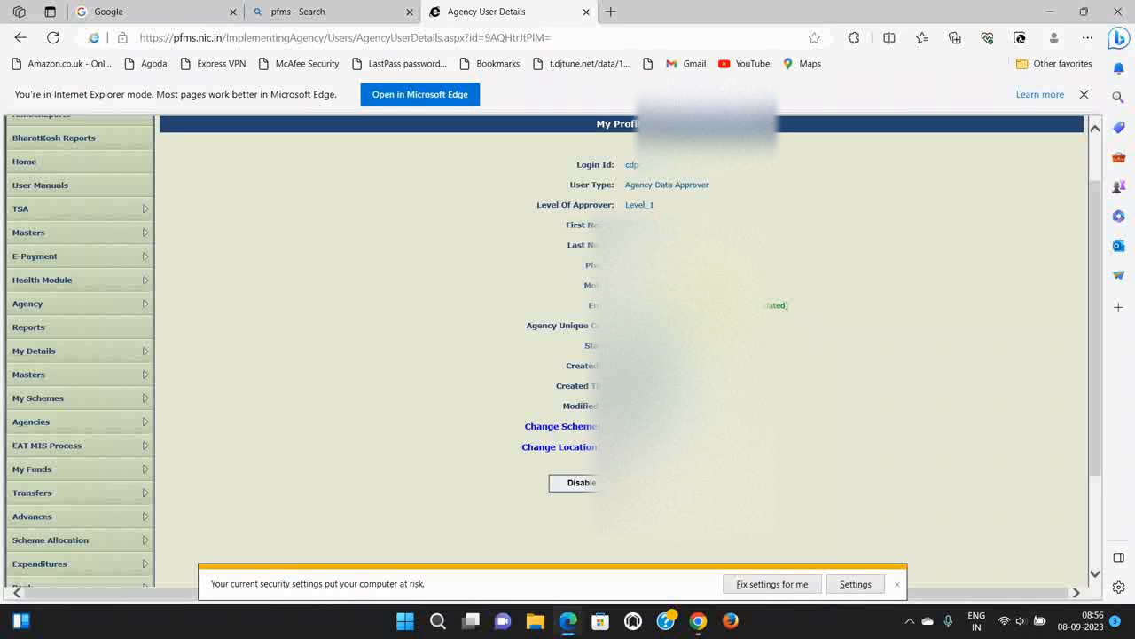
left_click(577, 483)
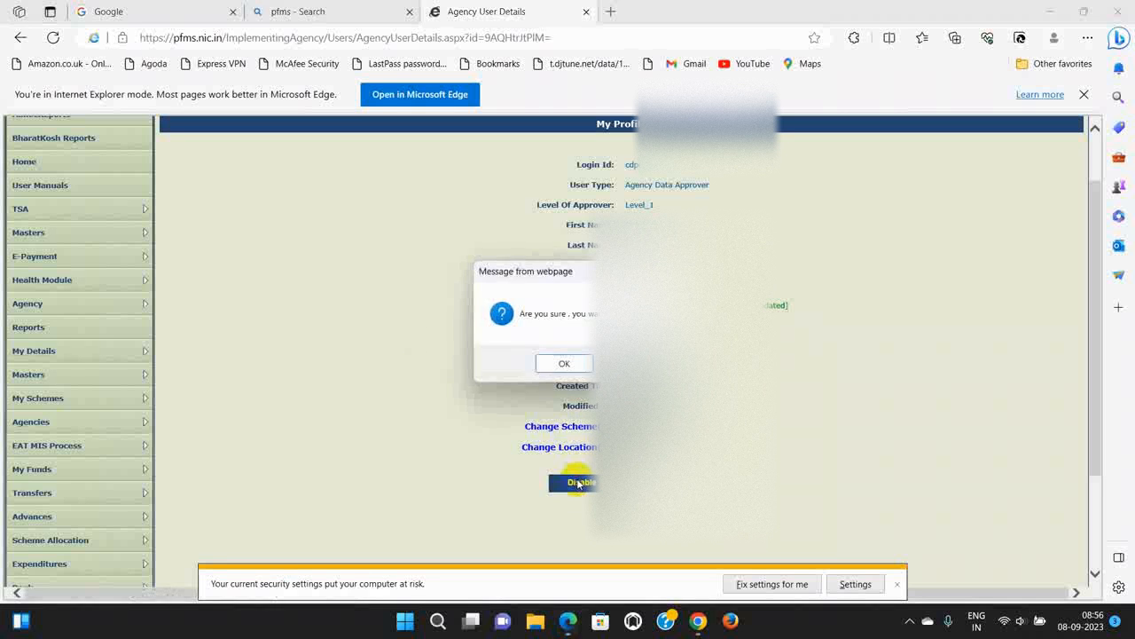
left_click(563, 363)
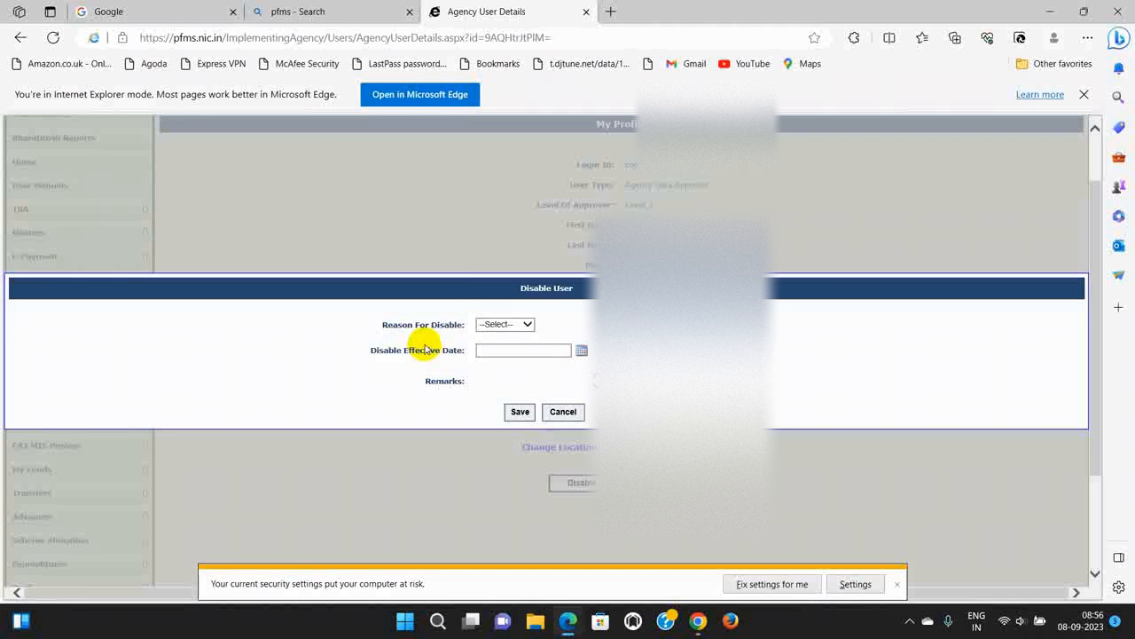
Step: Set the disable reason to Transfered and try to save with an effective date of 29/08/2023
left_click(528, 326)
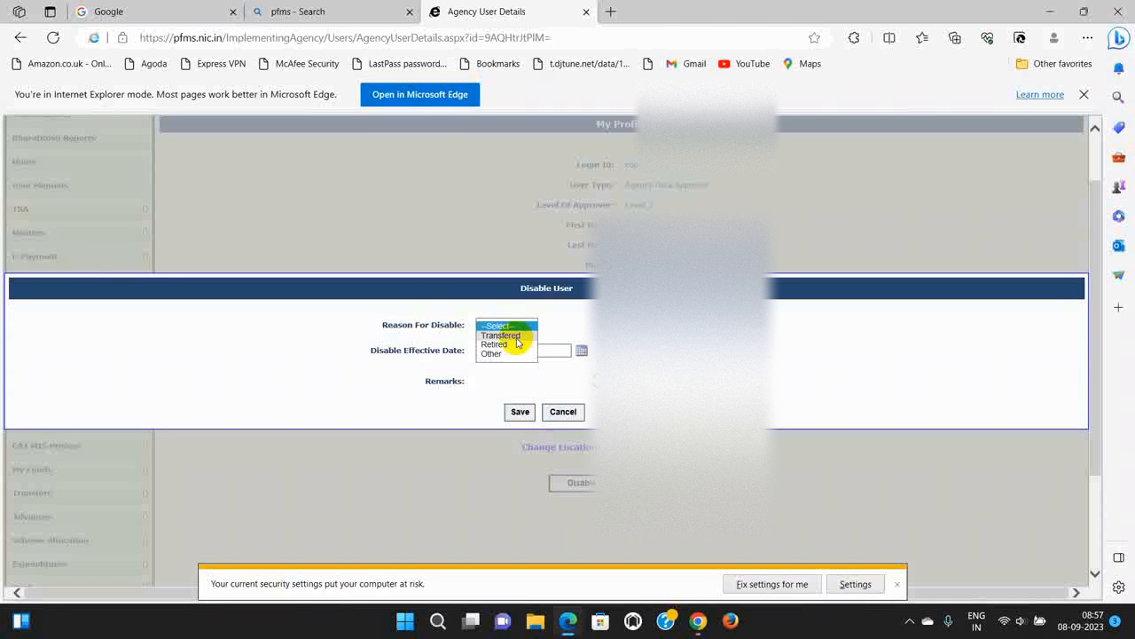
left_click(514, 336)
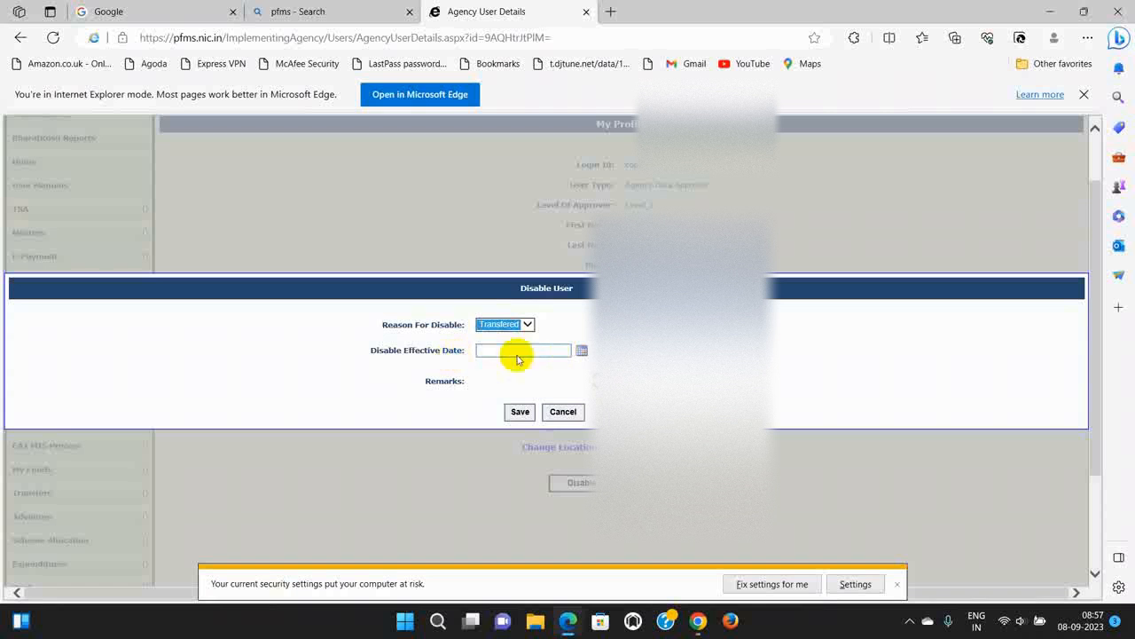
left_click(581, 351)
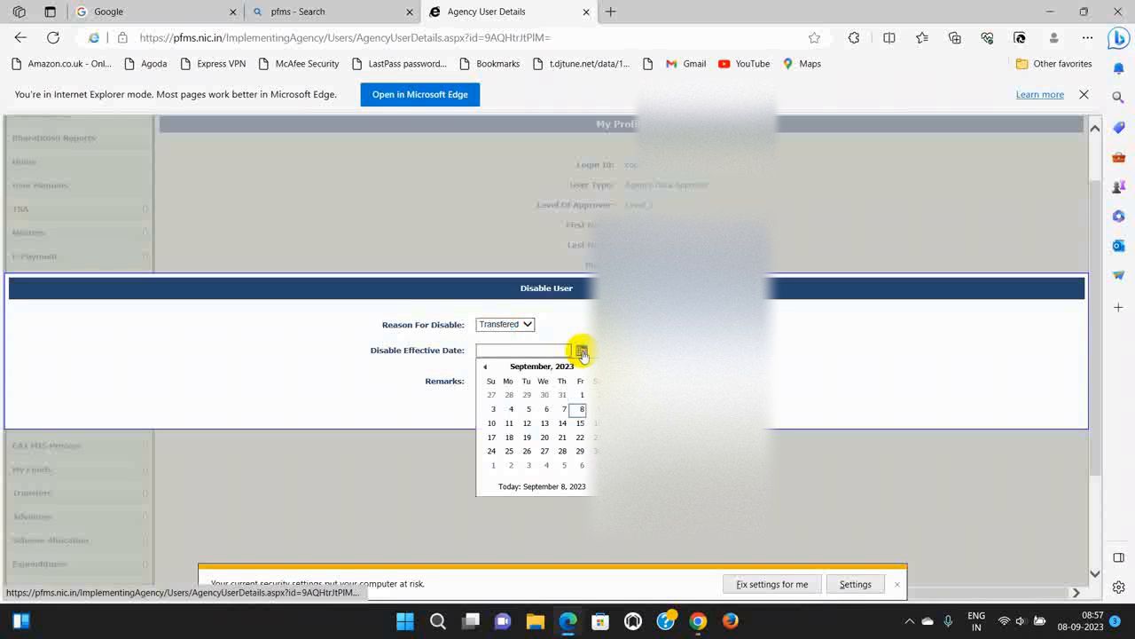
left_click(486, 365)
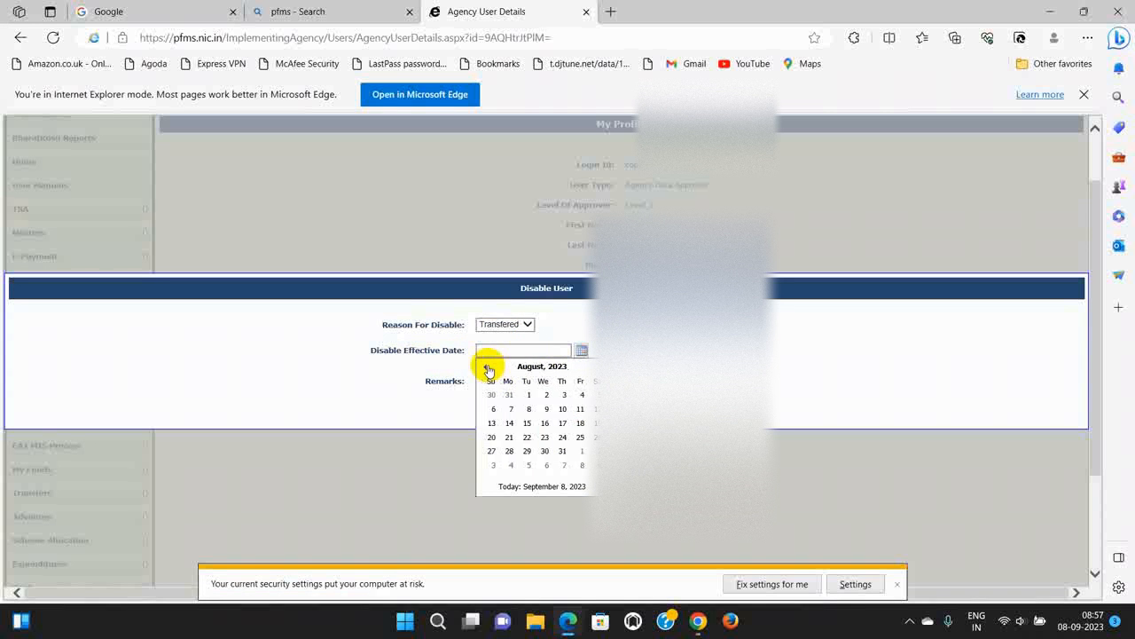
left_click(528, 451)
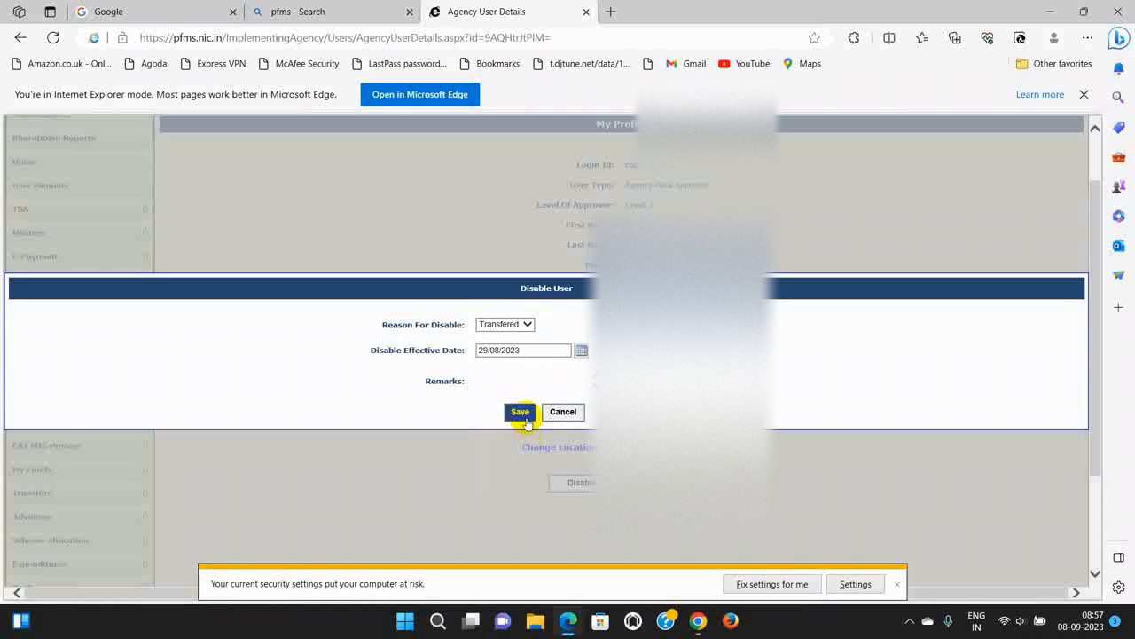
left_click(521, 412)
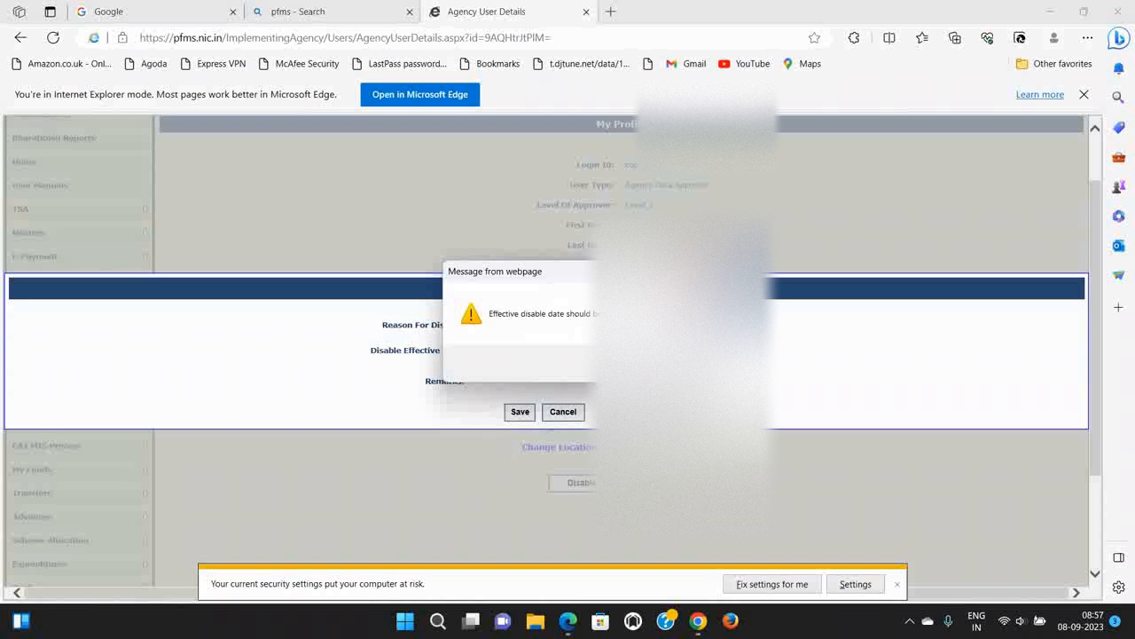
key("Return")
Step: Set the disable effective date to 08/09/2023 and save to disable the user
left_click(581, 352)
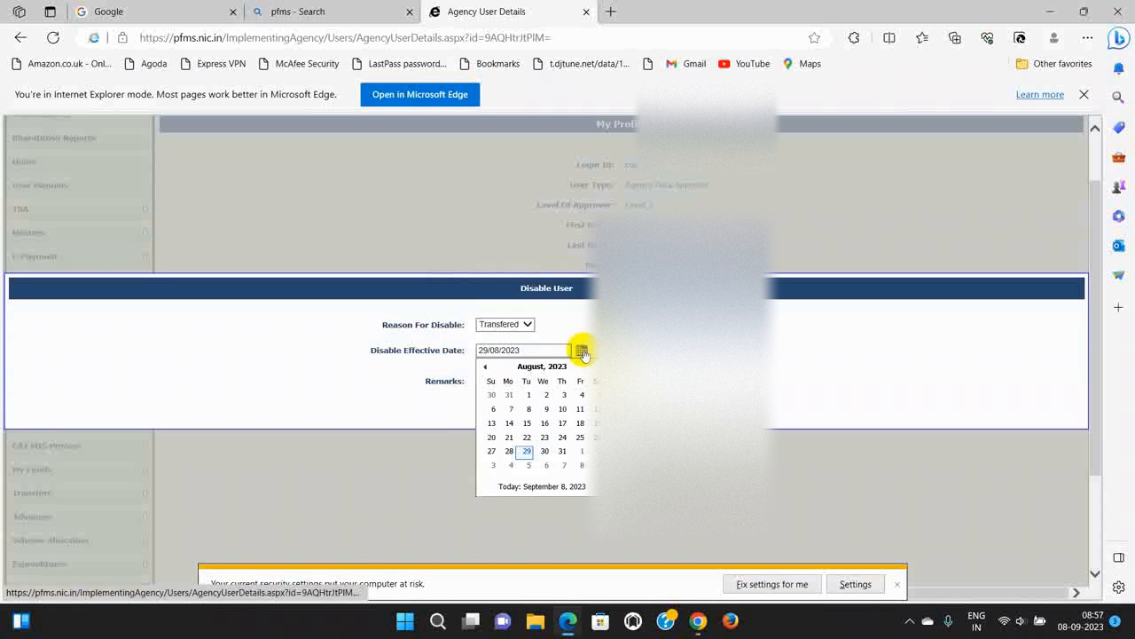
left_click(538, 367)
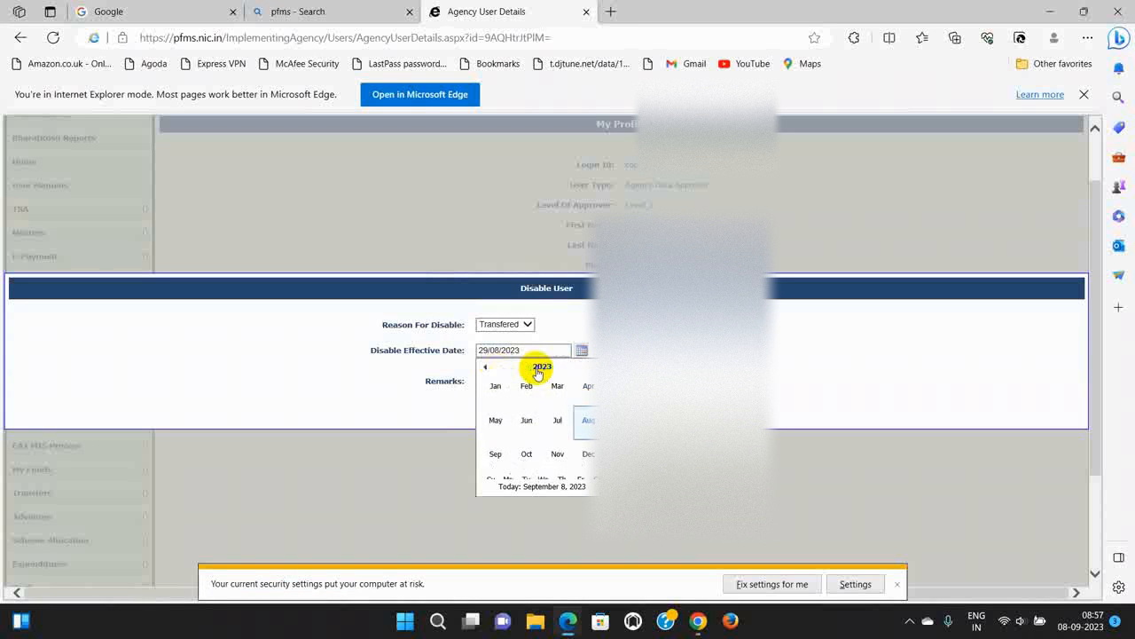
left_click(496, 458)
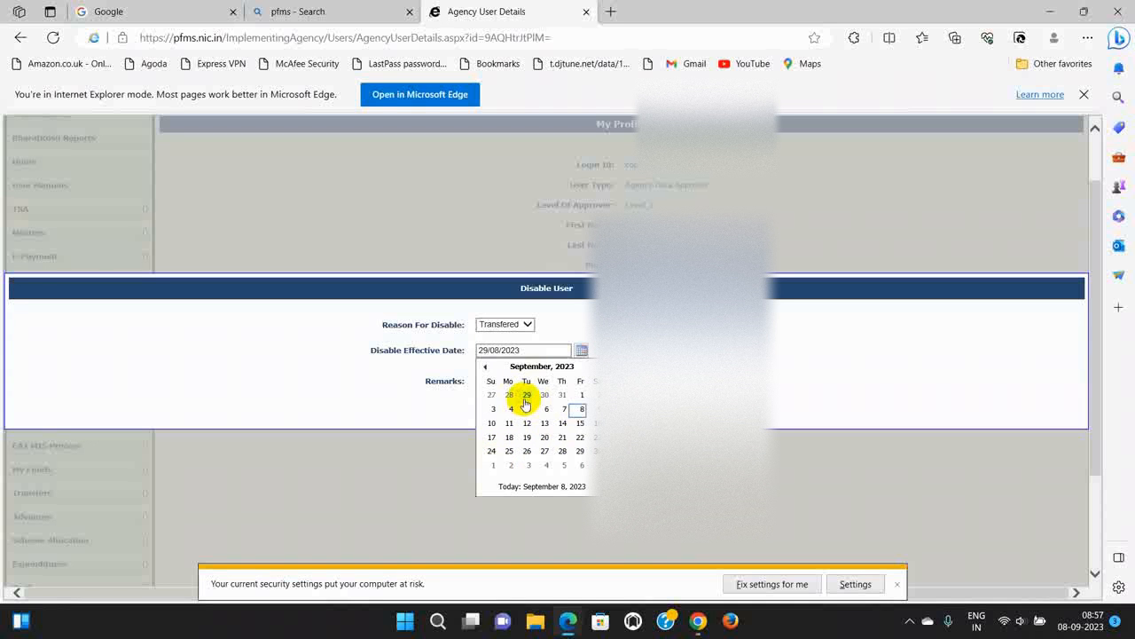
left_click(580, 410)
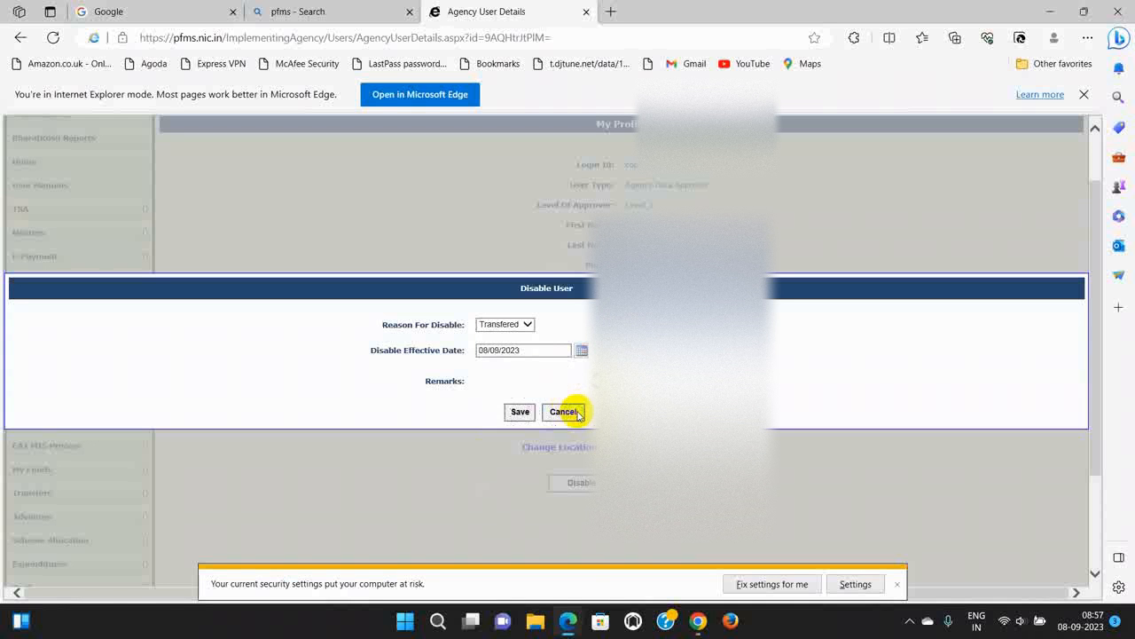
left_click(517, 413)
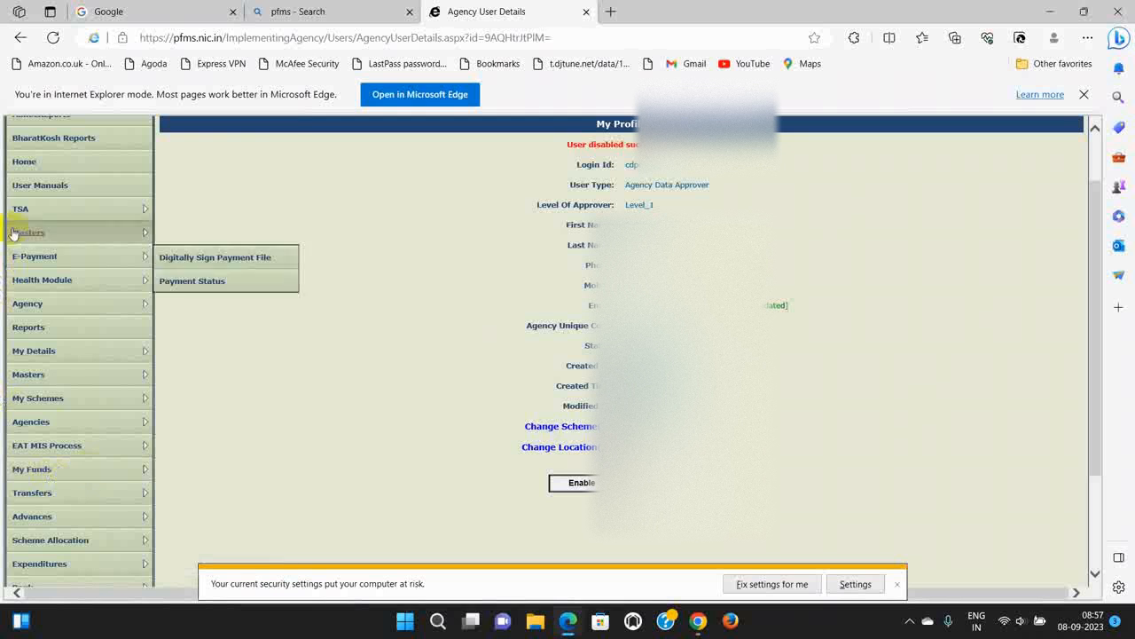
Step: Open the form for adding a new agency user from the agency master data
mouse_move(10, 234)
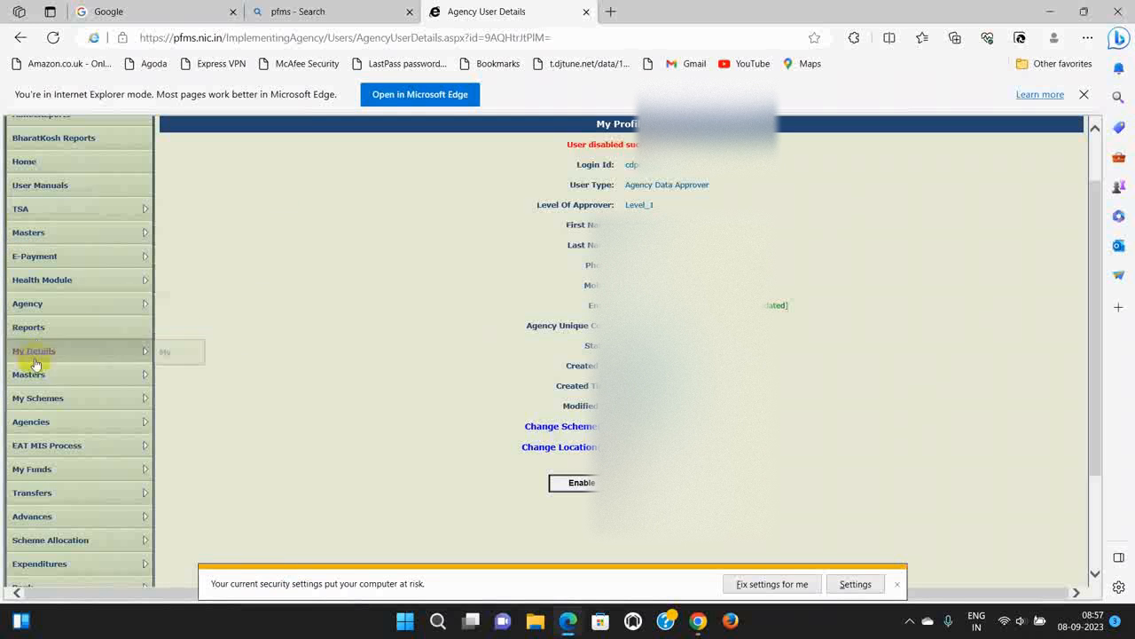
mouse_move(26, 377)
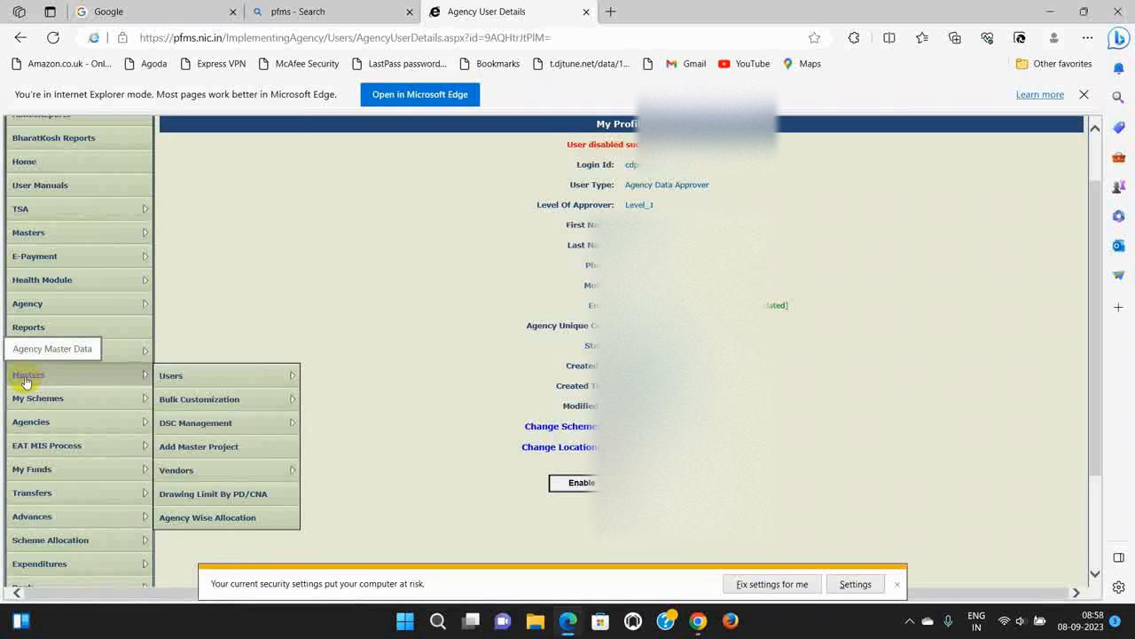
mouse_move(171, 377)
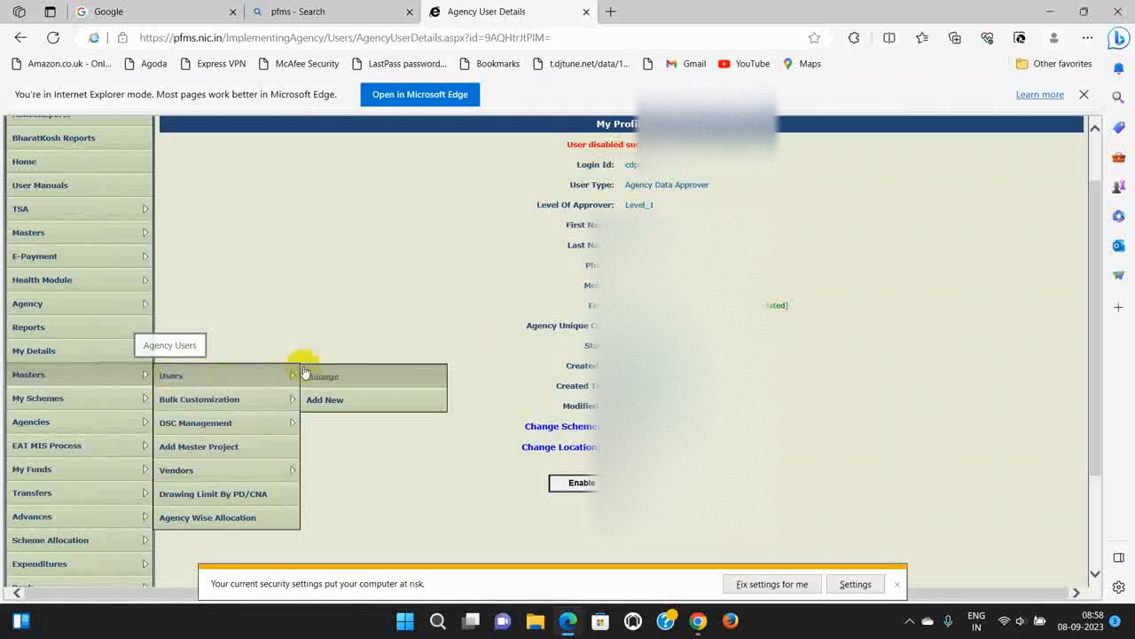
left_click(326, 401)
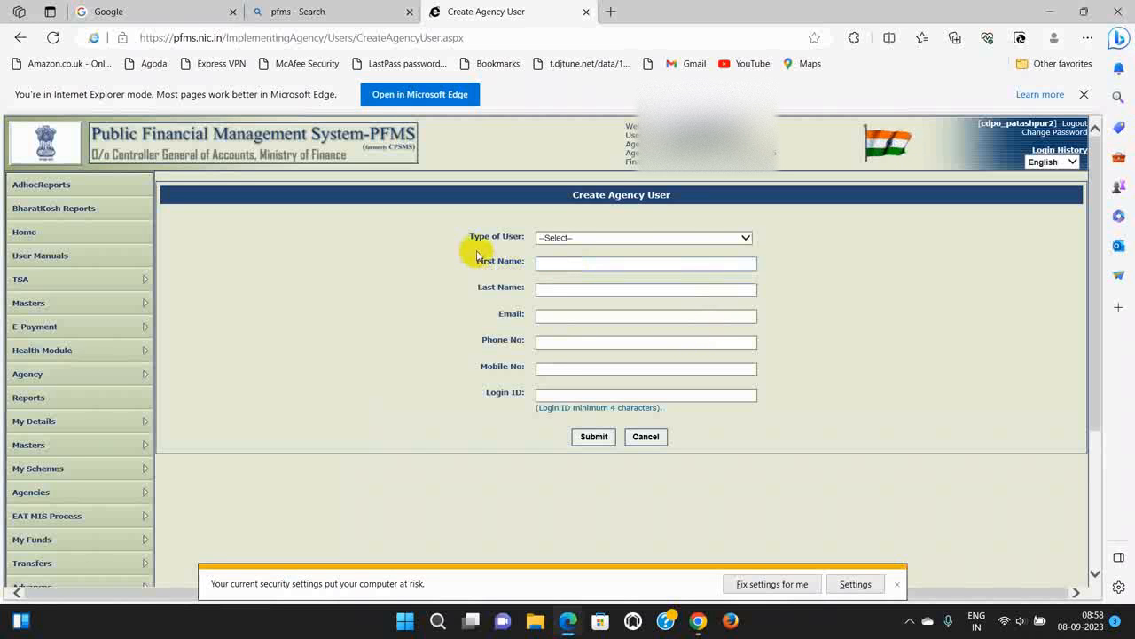
left_click(746, 237)
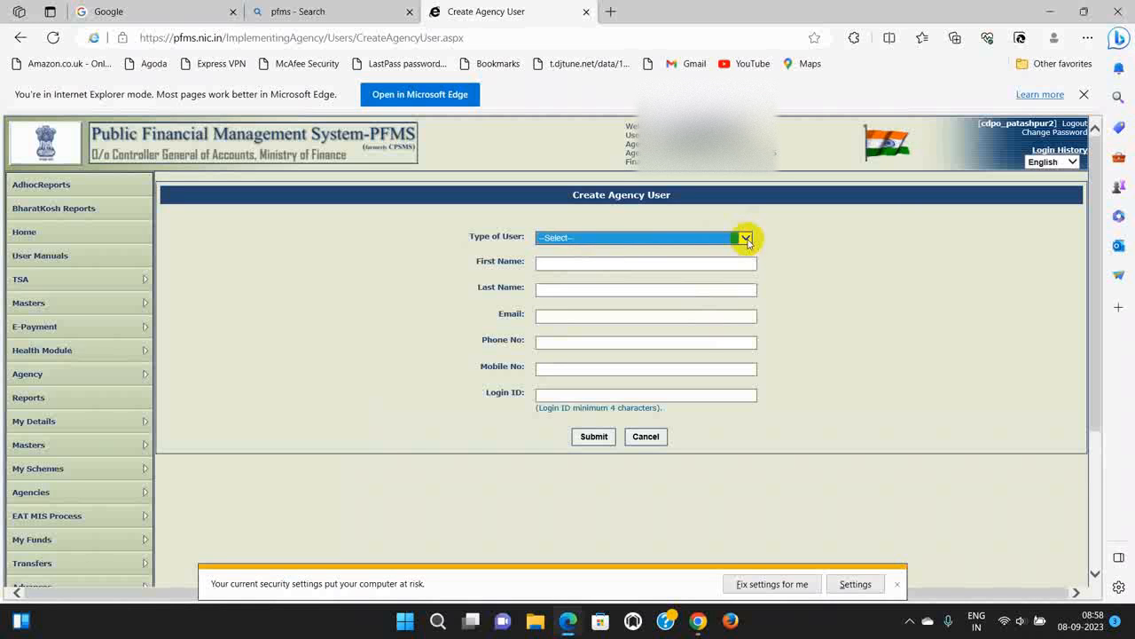
left_click(857, 254)
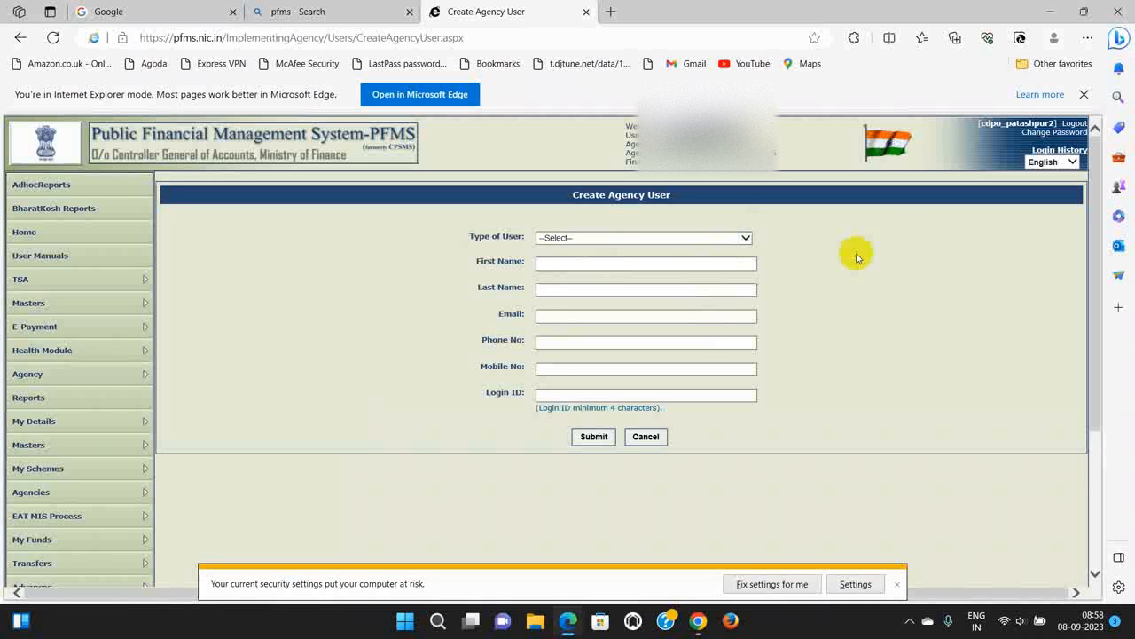
left_click(749, 239)
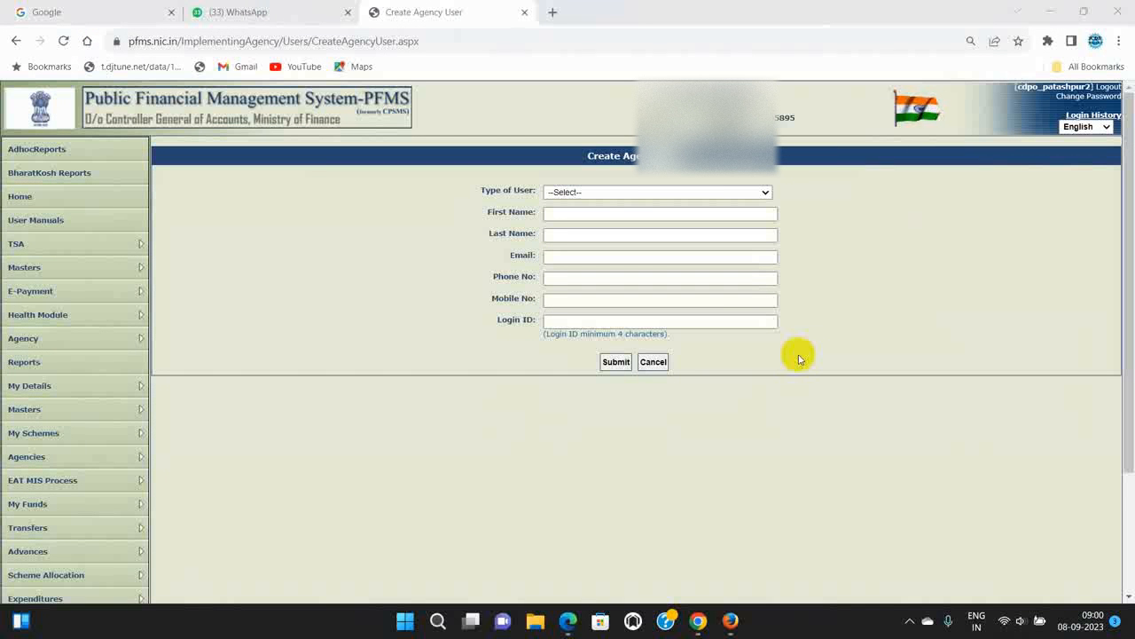
Step: In Chrome, set the new agency user's type to Agency Data Approver and fill in their name, email, phone, mobile and login ID
mouse_move(568, 620)
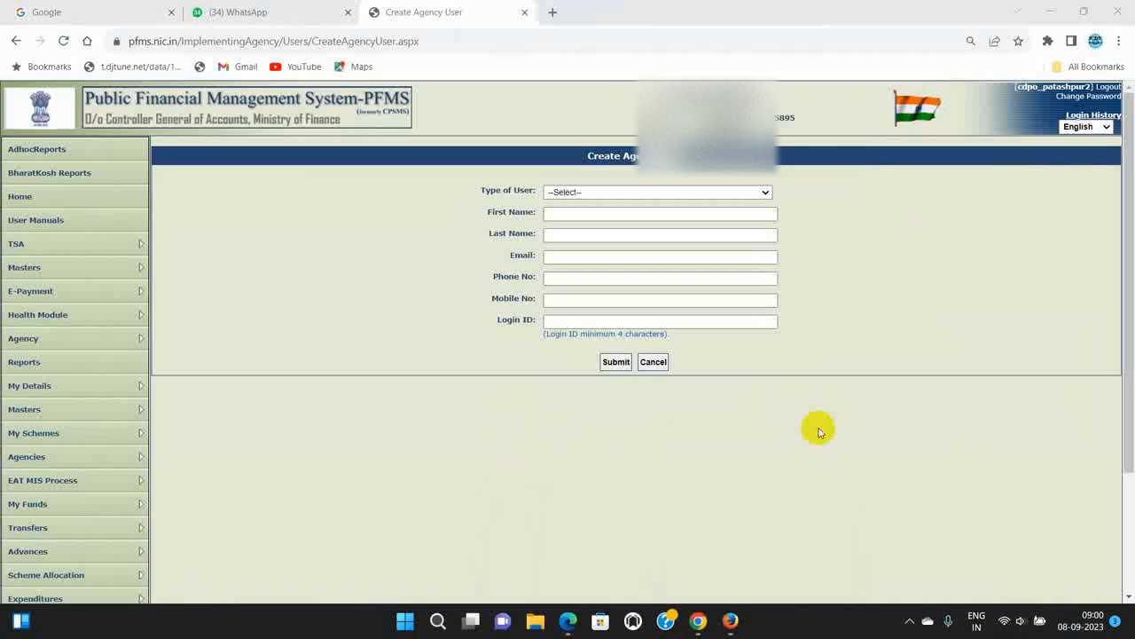
left_click(766, 192)
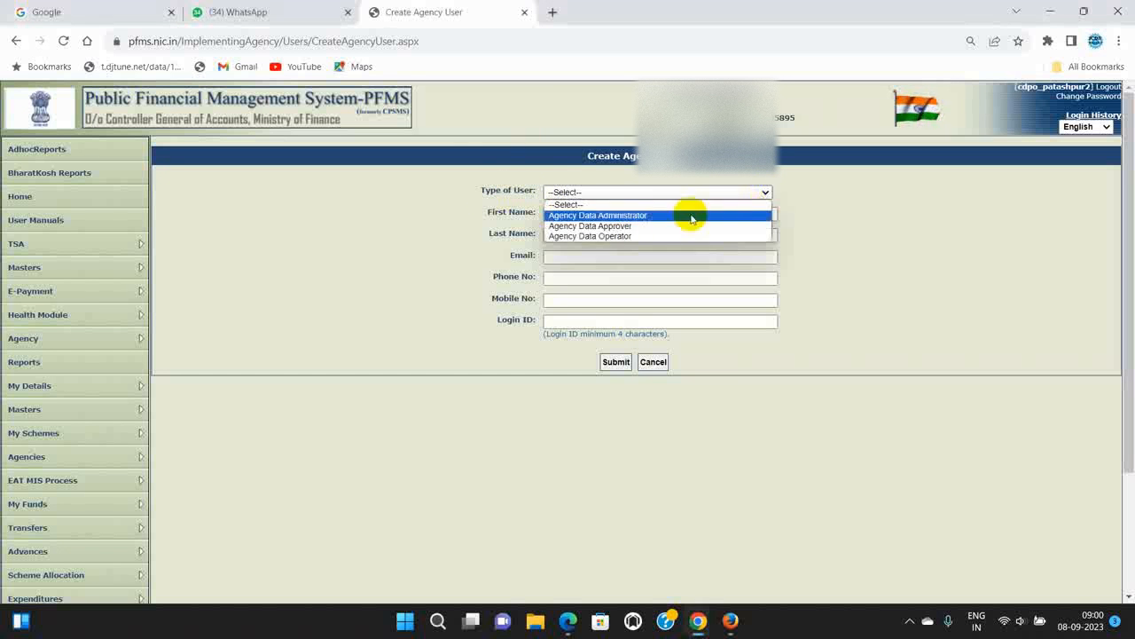
left_click(609, 226)
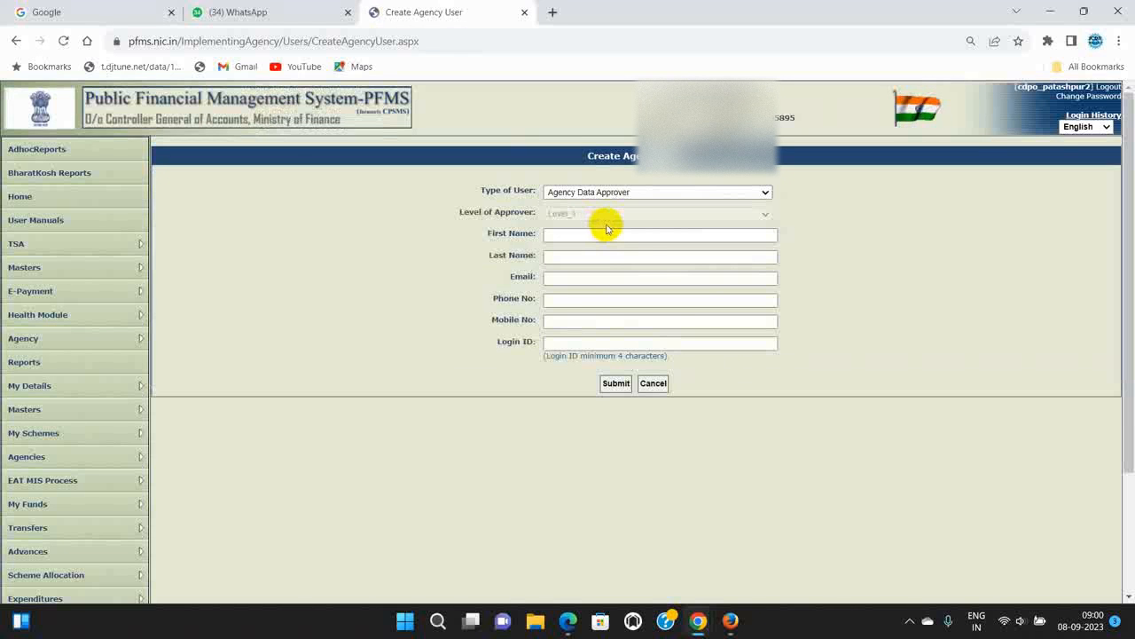
left_click(562, 235)
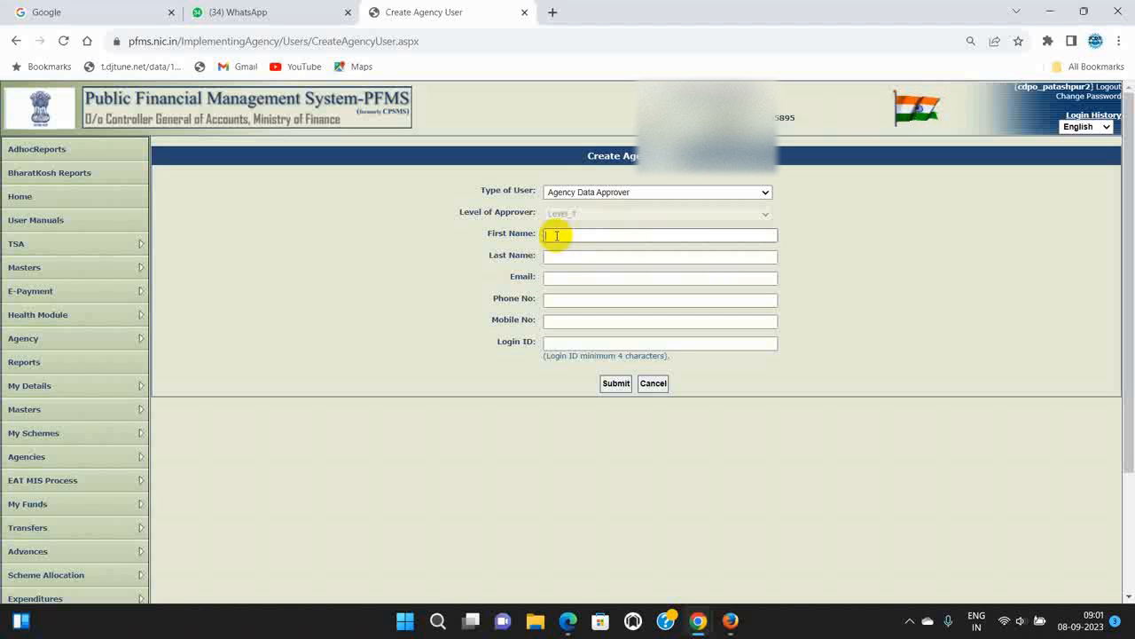
left_click(577, 278)
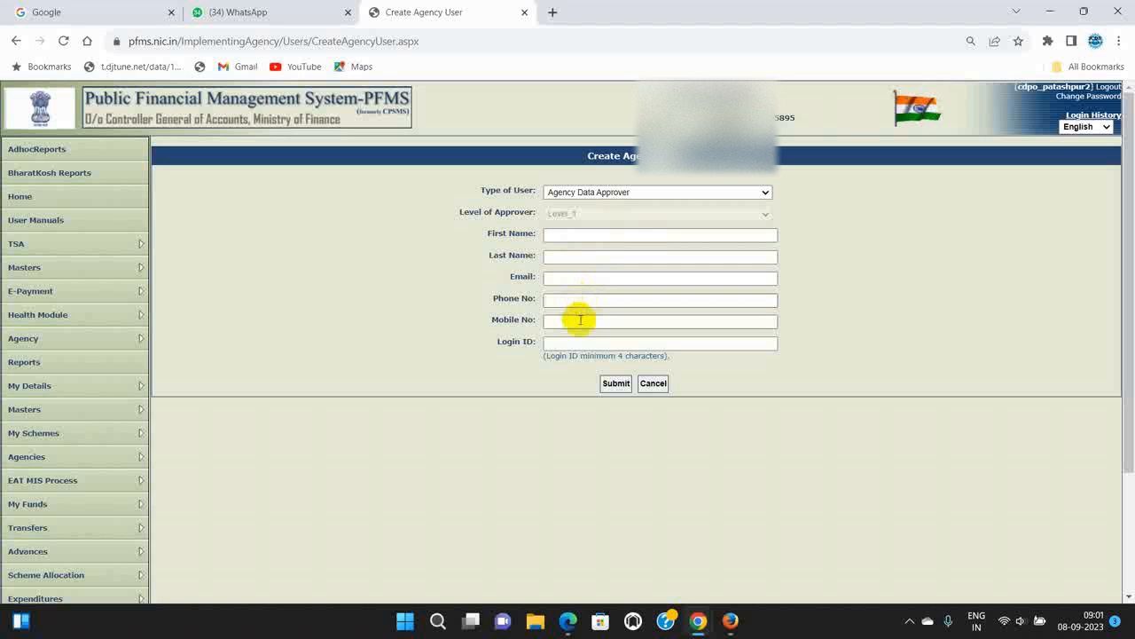
left_click(578, 319)
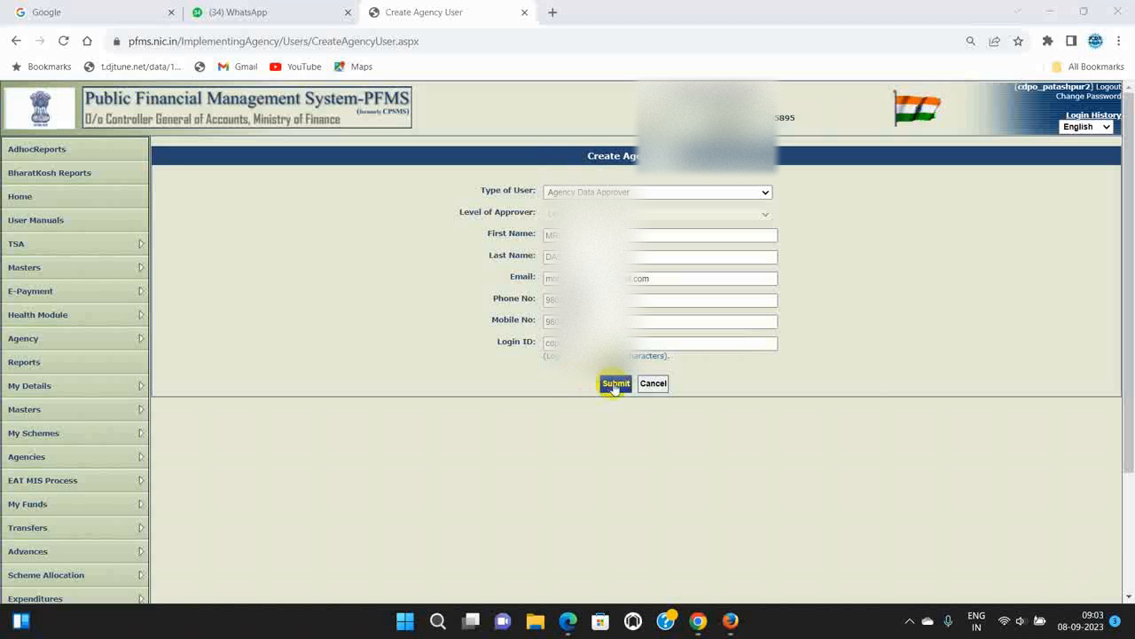
Step: Submit the new Agency Data Approver user and log in to PFMS with the emailed login ID, password and word verification for 2023-2024
left_click(614, 384)
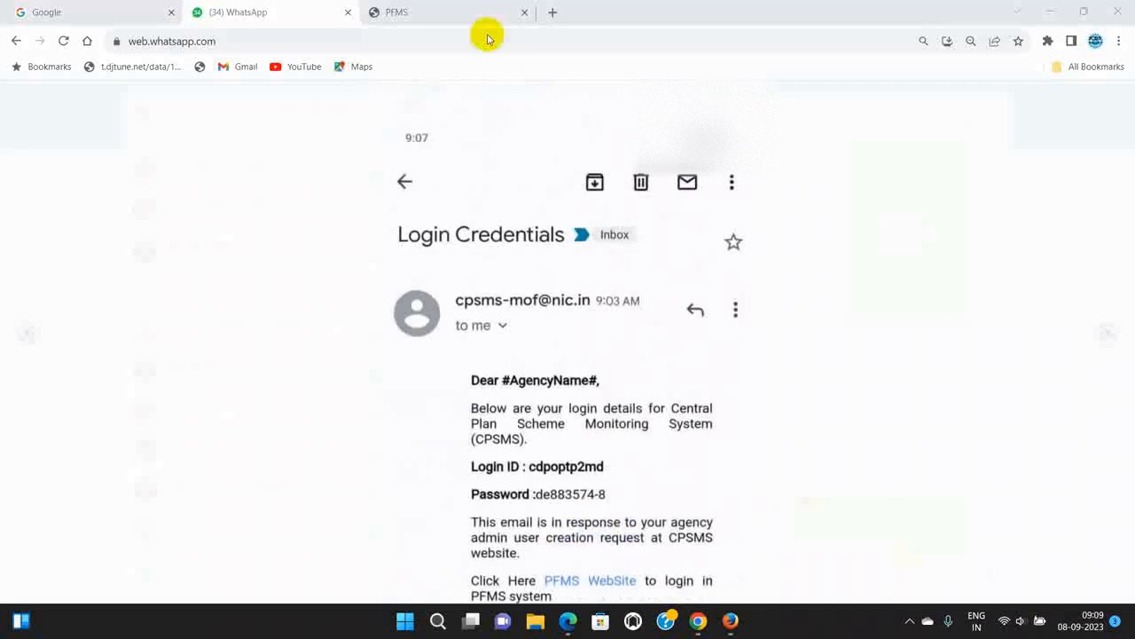
left_click(463, 12)
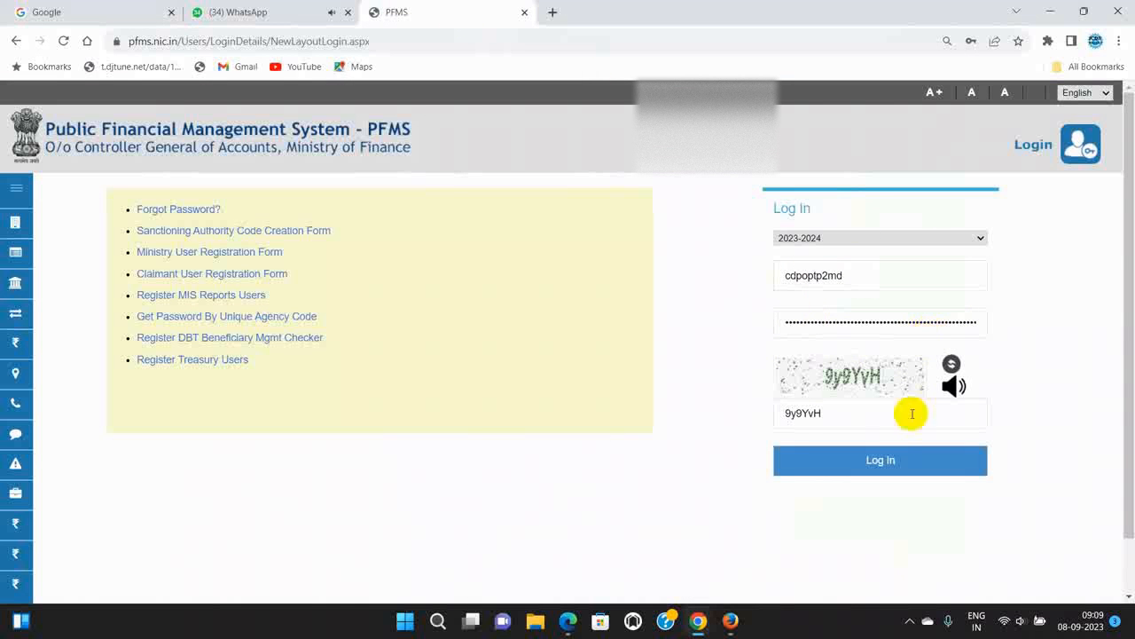
left_click(880, 460)
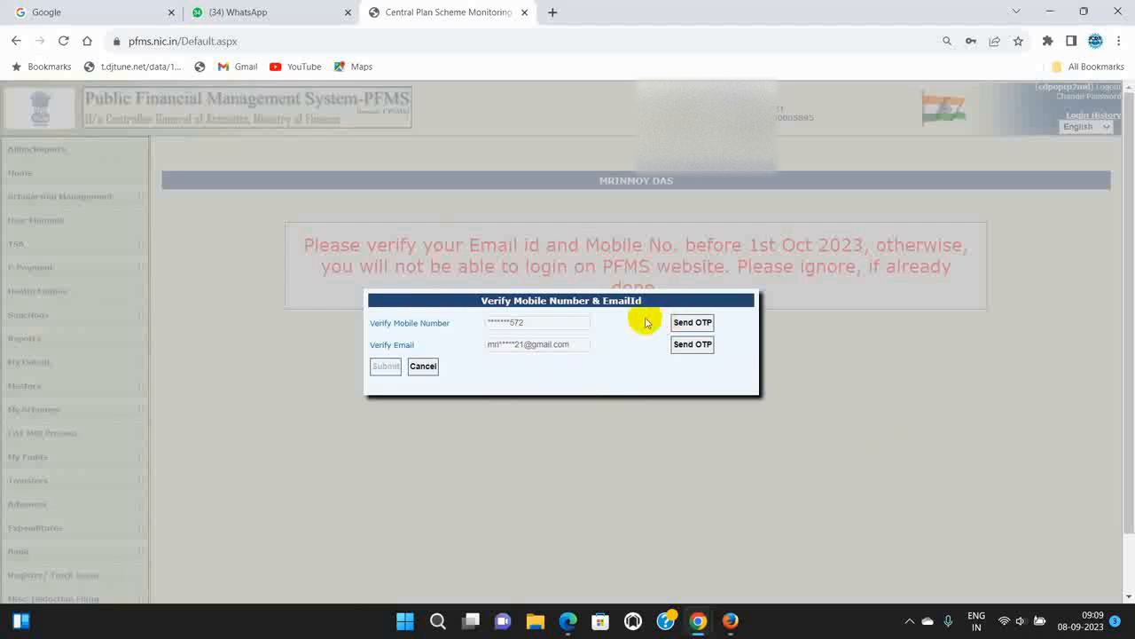
Step: Verify the new approver's mobile number and email with the one-time passwords sent to each, and submit the verification
left_click(692, 323)
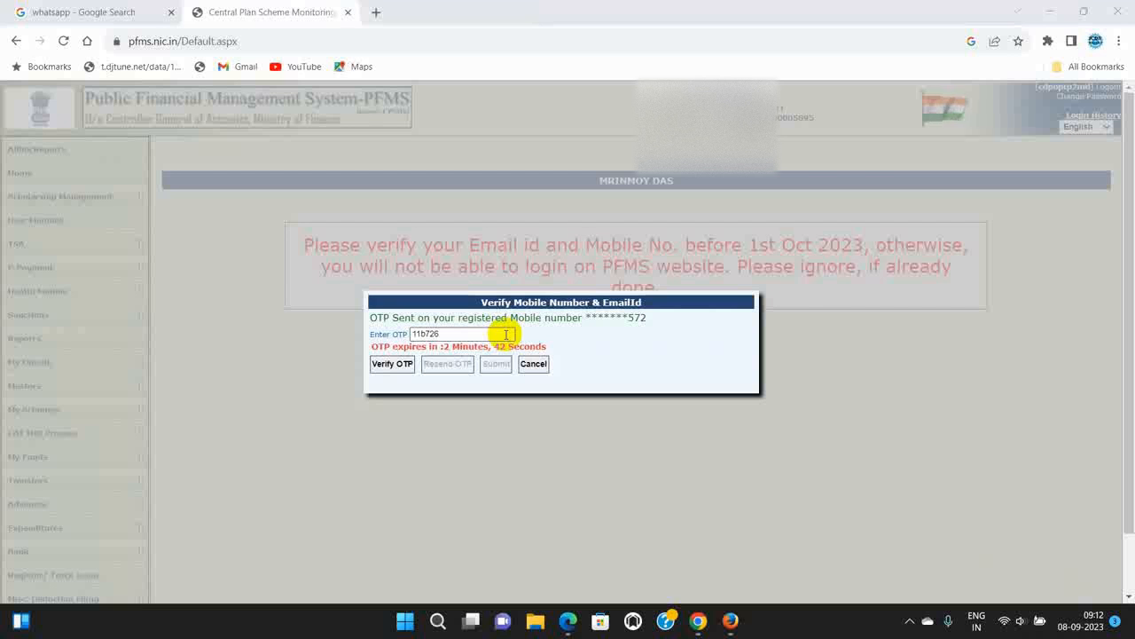
left_click(384, 368)
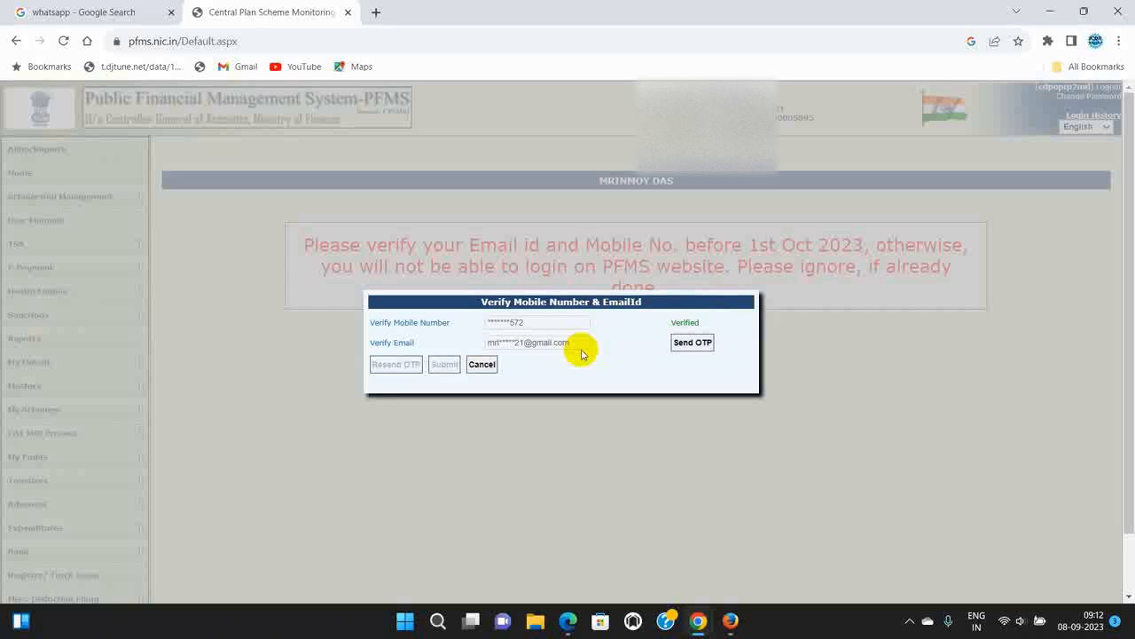
left_click(691, 349)
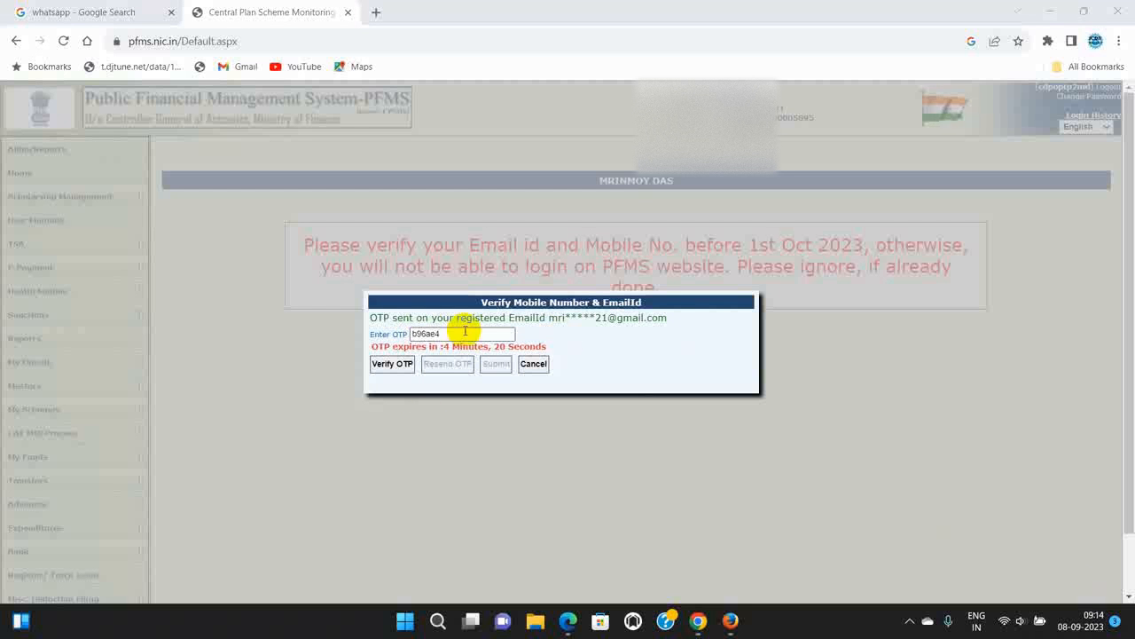
left_click(392, 364)
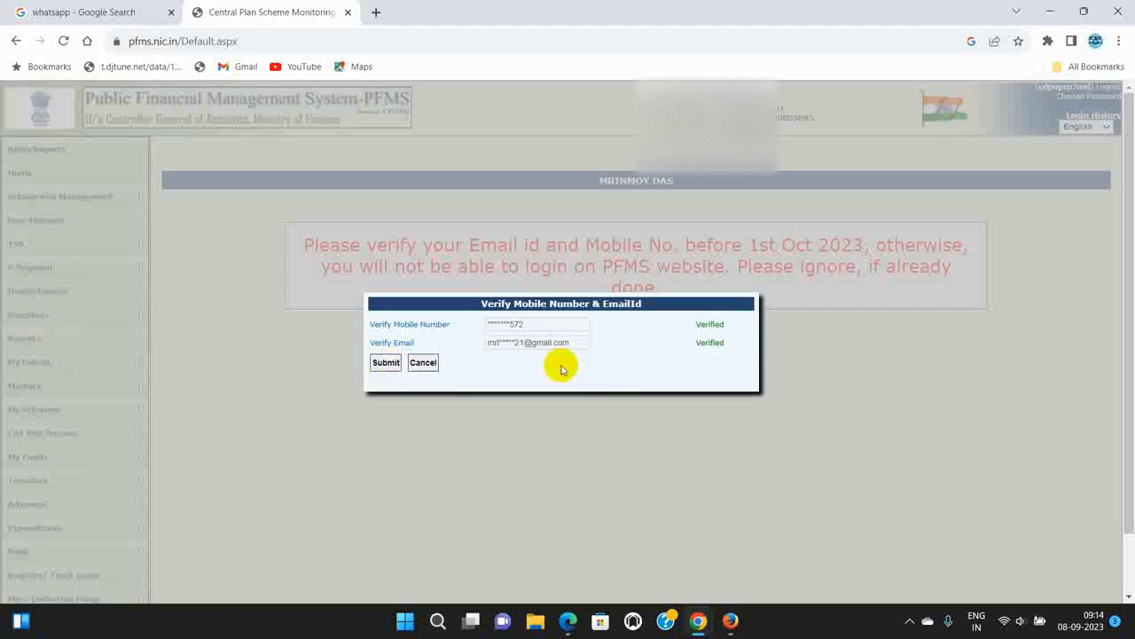
left_click(383, 363)
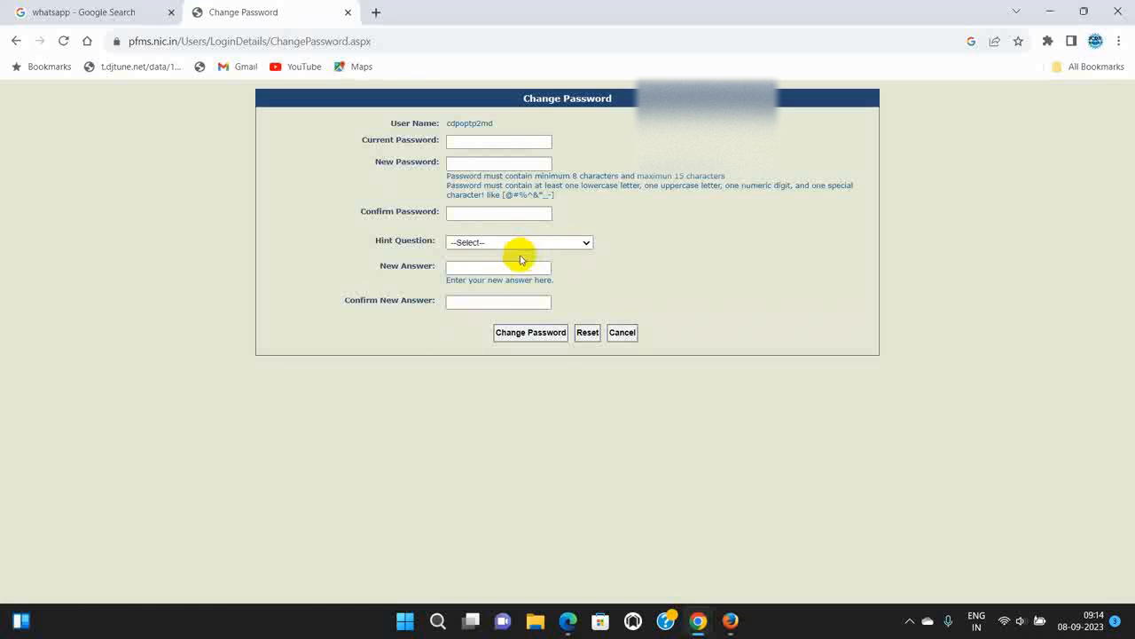
Step: Change the approver's password, using "Your favorite food?" as the hint question with a confirmed answer
left_click(587, 243)
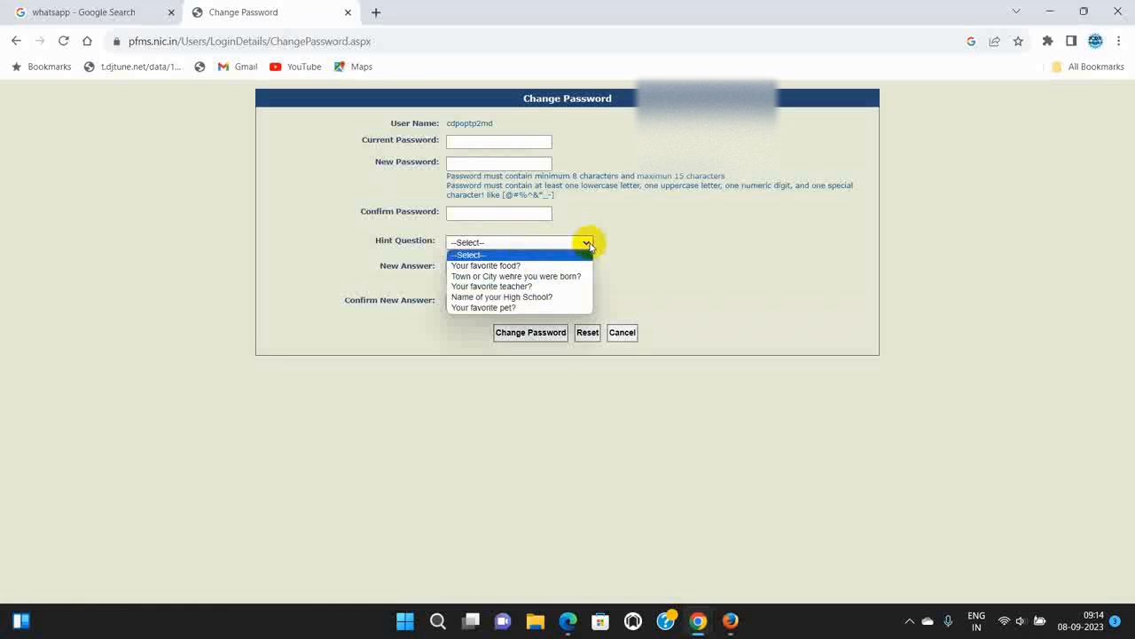
left_click(671, 259)
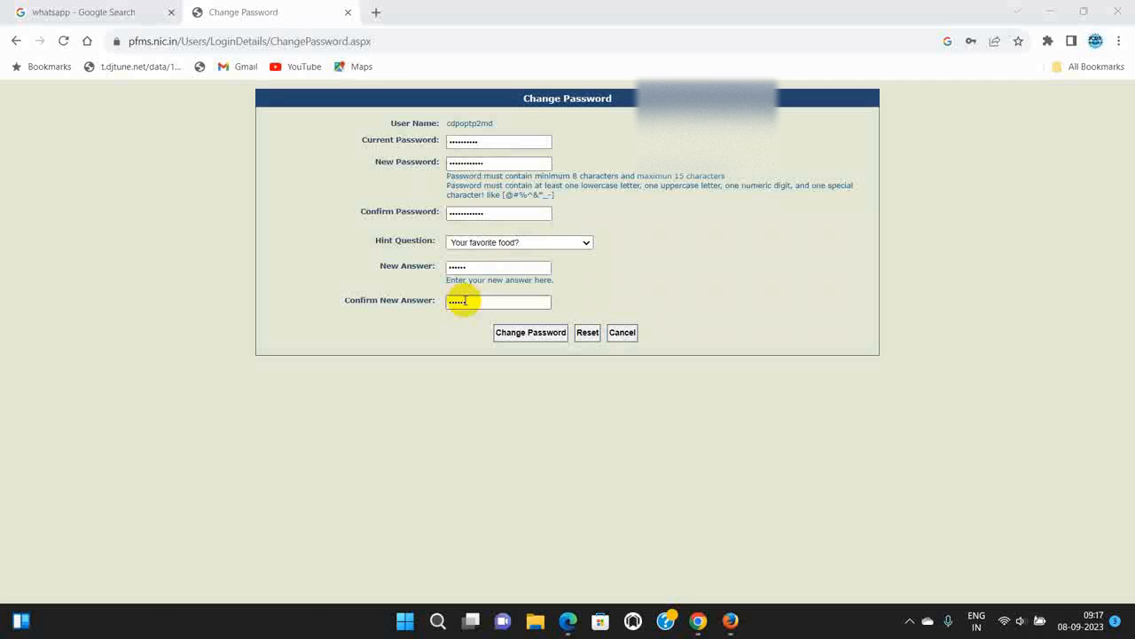
left_click(529, 337)
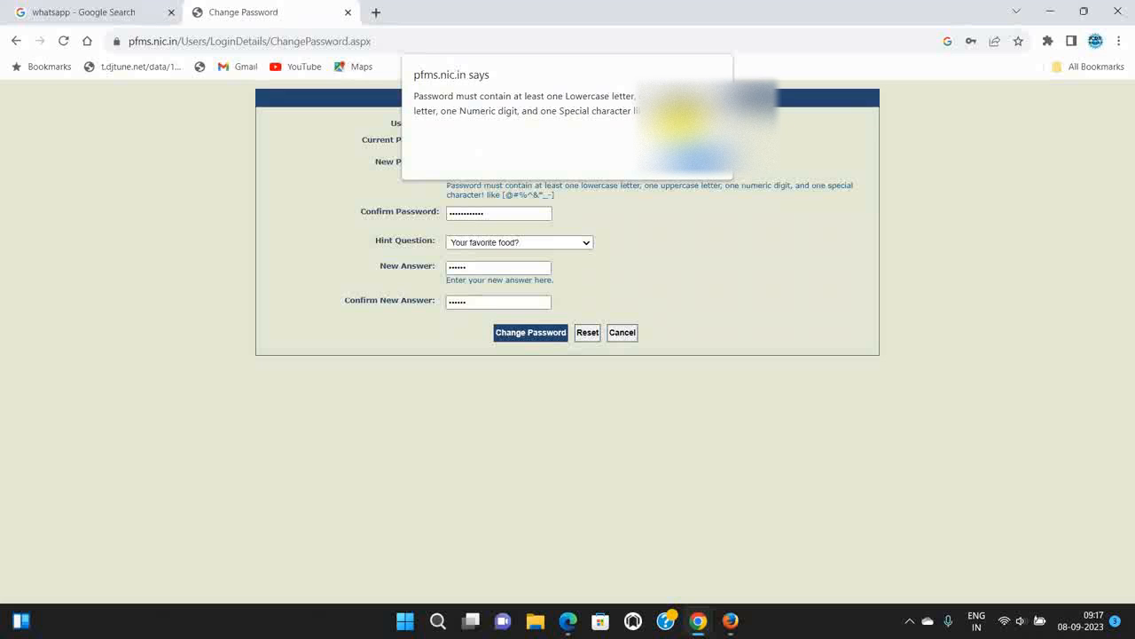
left_click(700, 158)
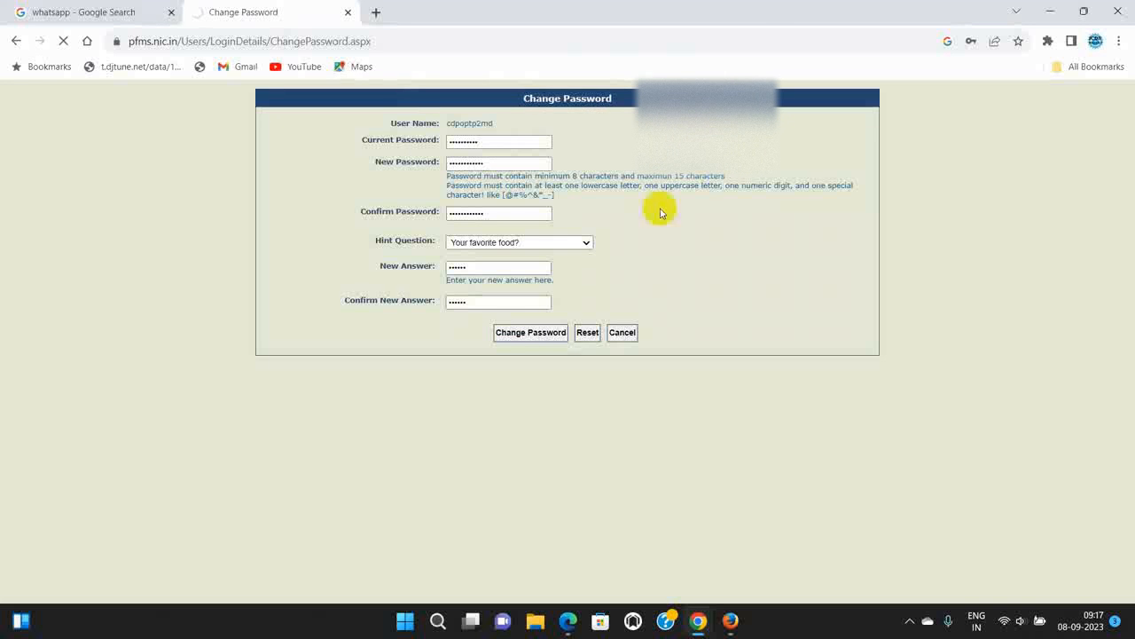
left_click(534, 332)
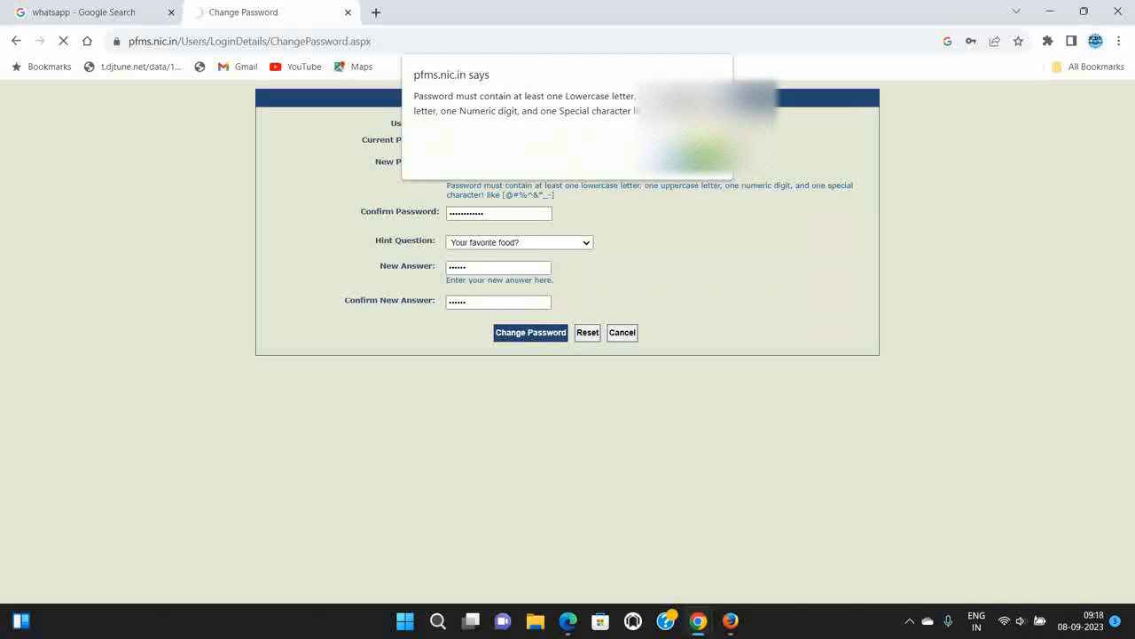
left_click(702, 152)
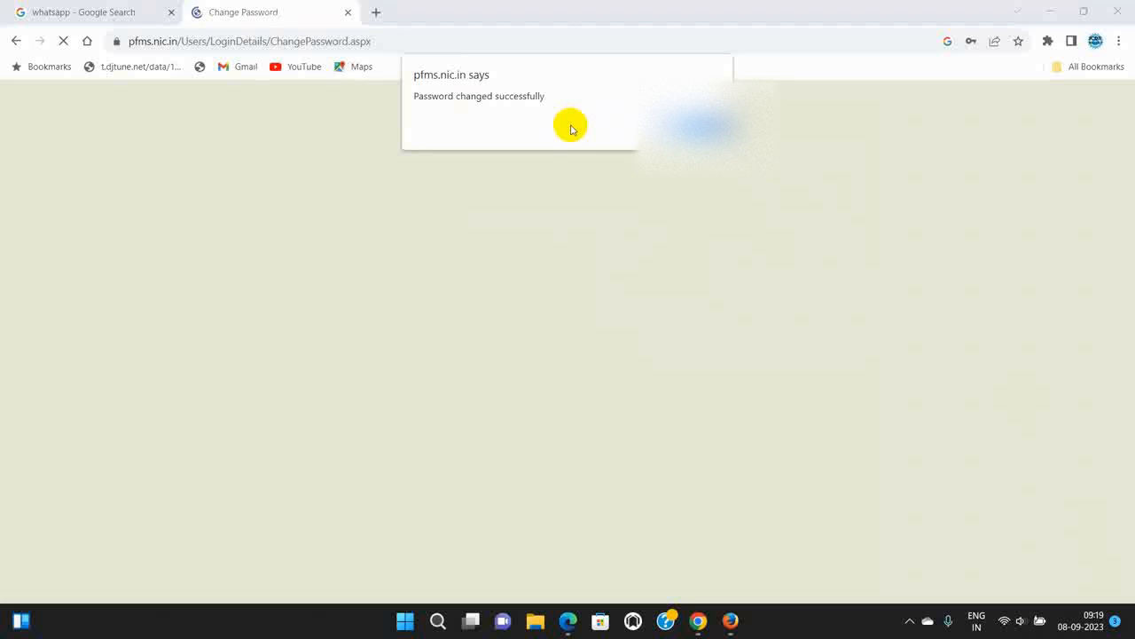
left_click(706, 131)
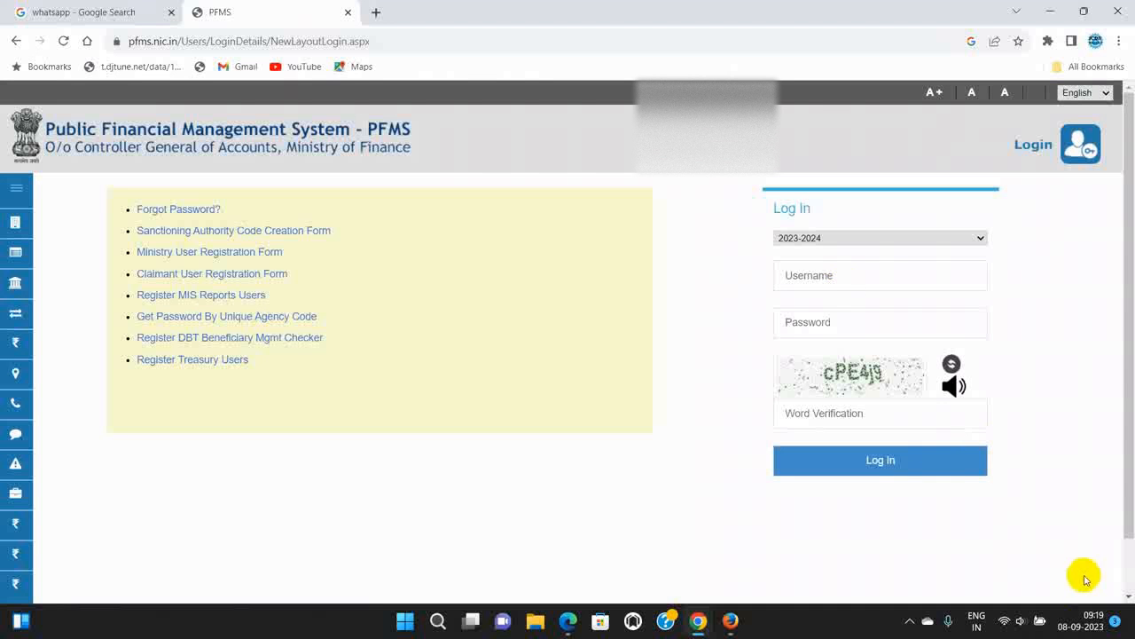
Step: Log in to PFMS again as the new approver with the changed password and word verification
left_click(1105, 619)
left_click(869, 472)
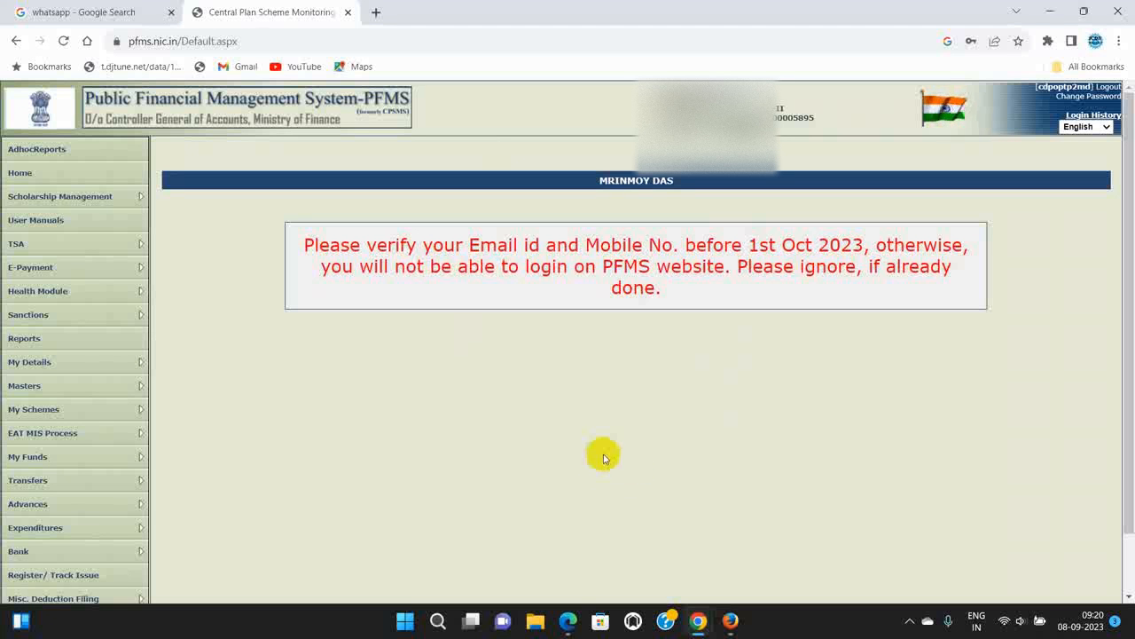
Step: Switch to the approver's PFMS session in Microsoft Edge and open the Enroll DSC page under DSC Management
mouse_move(567, 626)
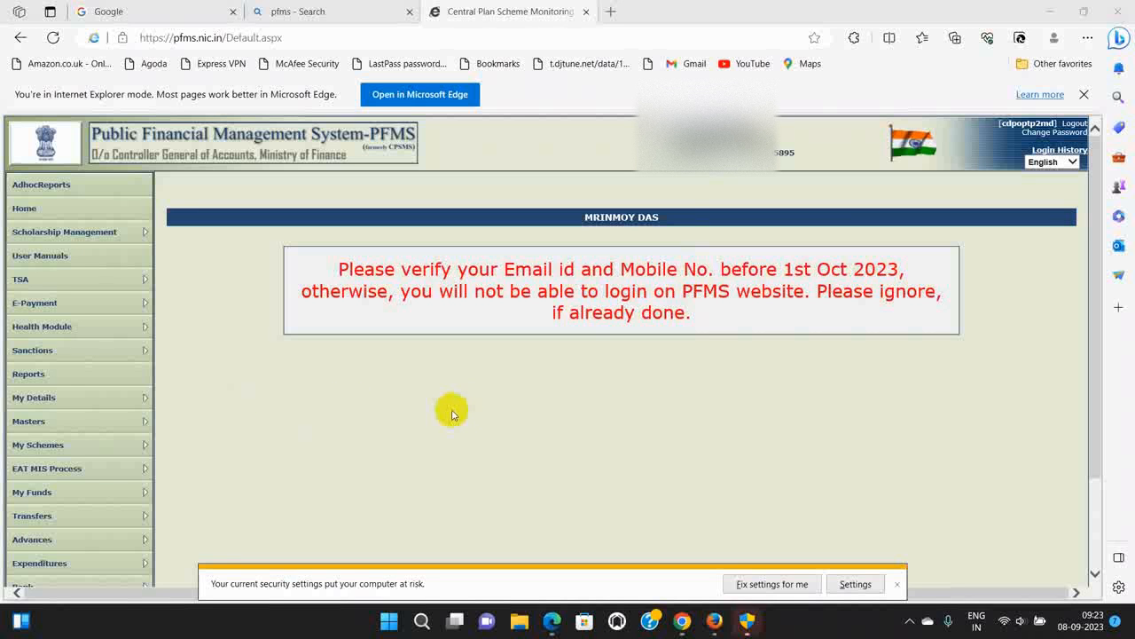
mouse_move(40, 423)
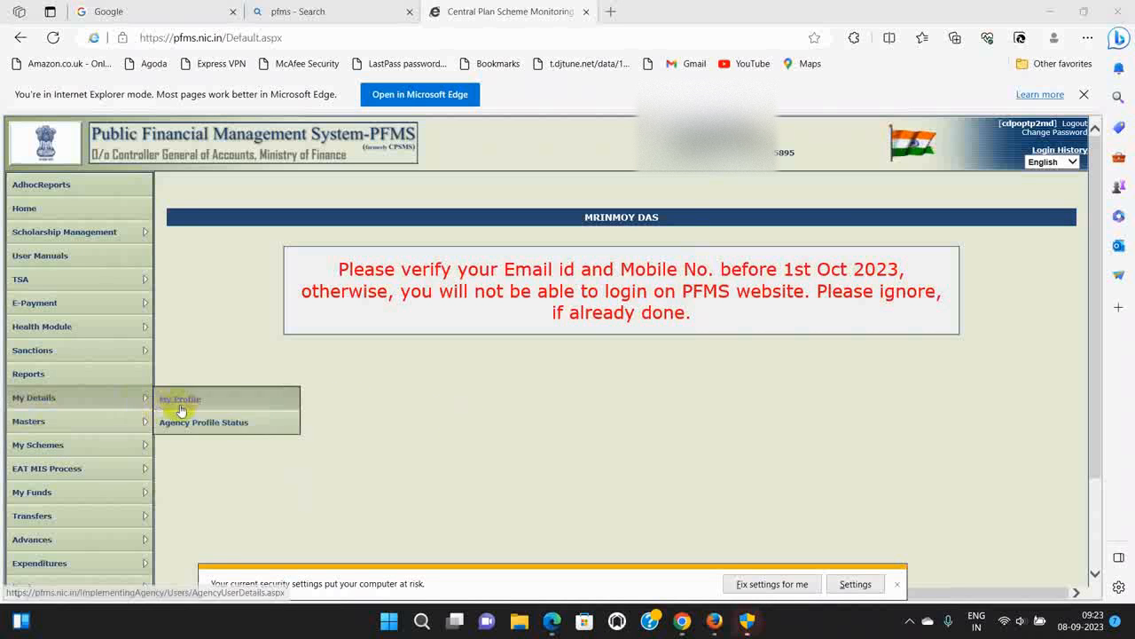
mouse_move(191, 452)
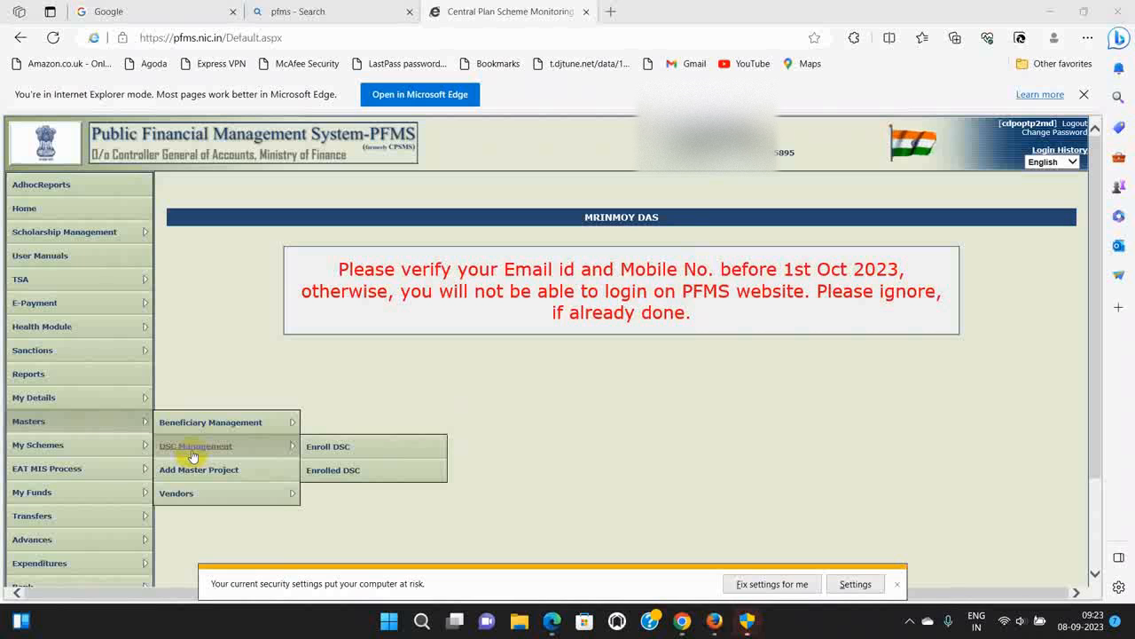
left_click(327, 454)
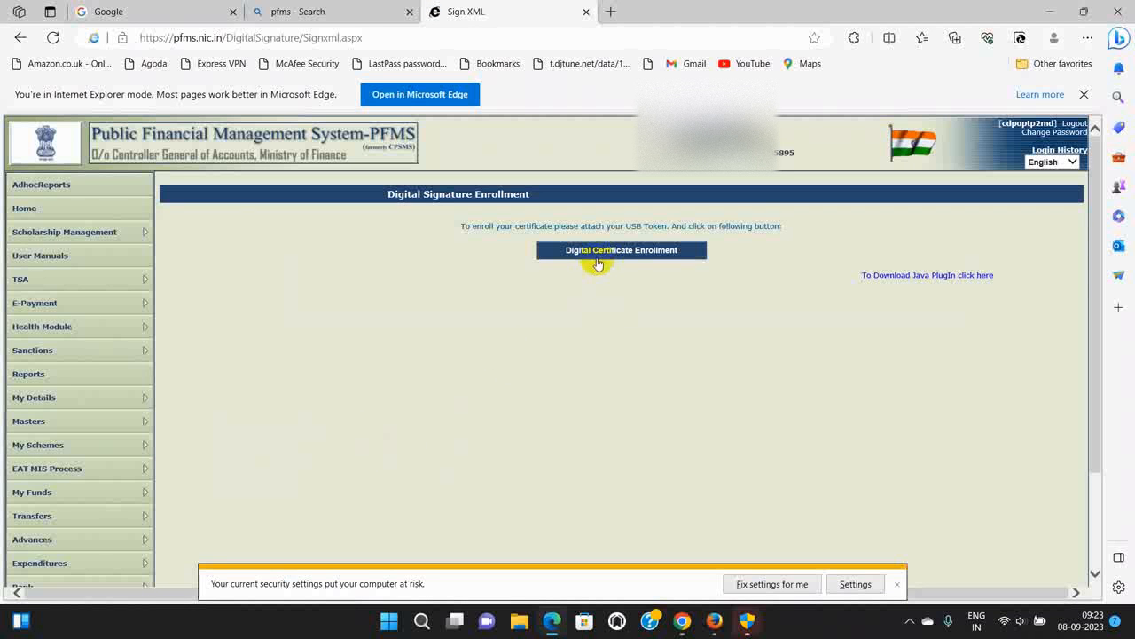
Step: Start the digital certificate enrollment, accept the risk, and let the Java application run without blocking its components
left_click(638, 254)
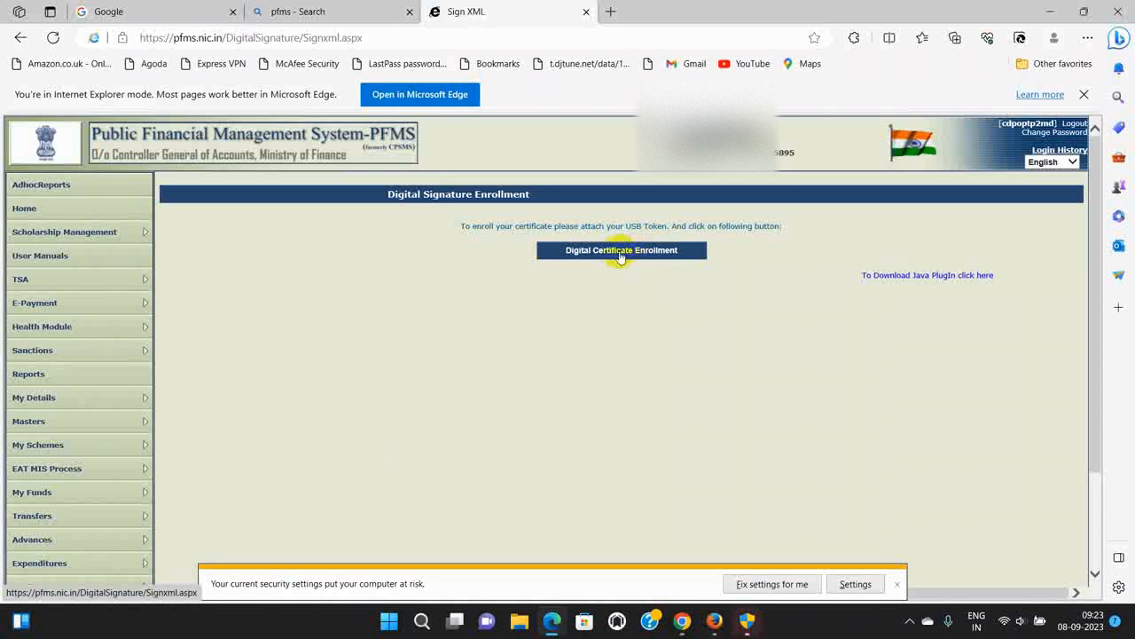
left_click(620, 252)
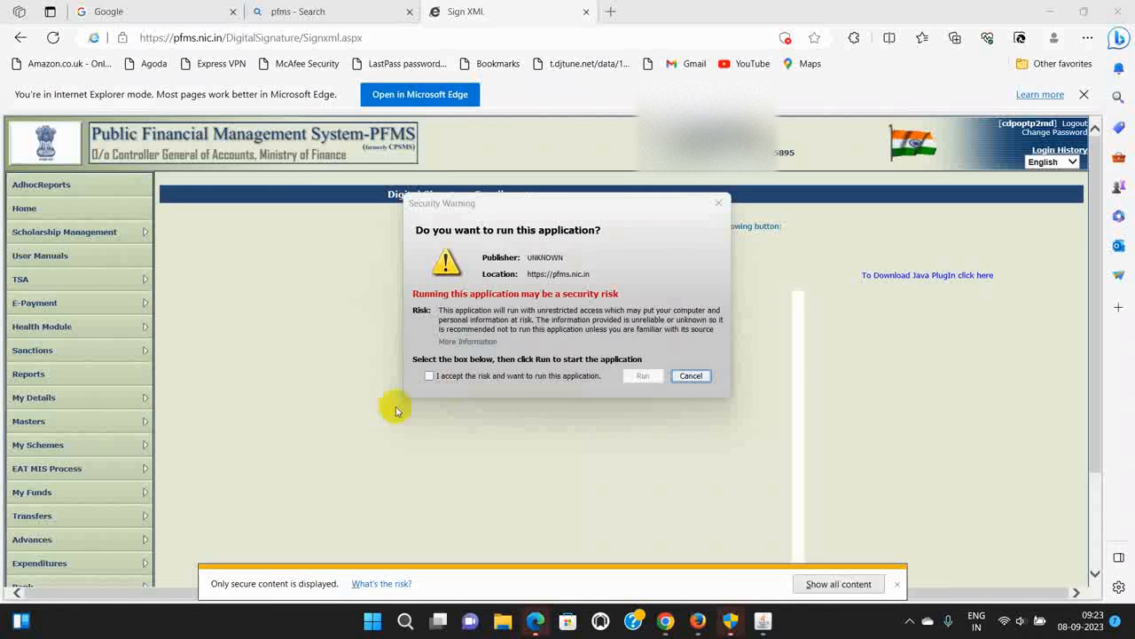
left_click(427, 377)
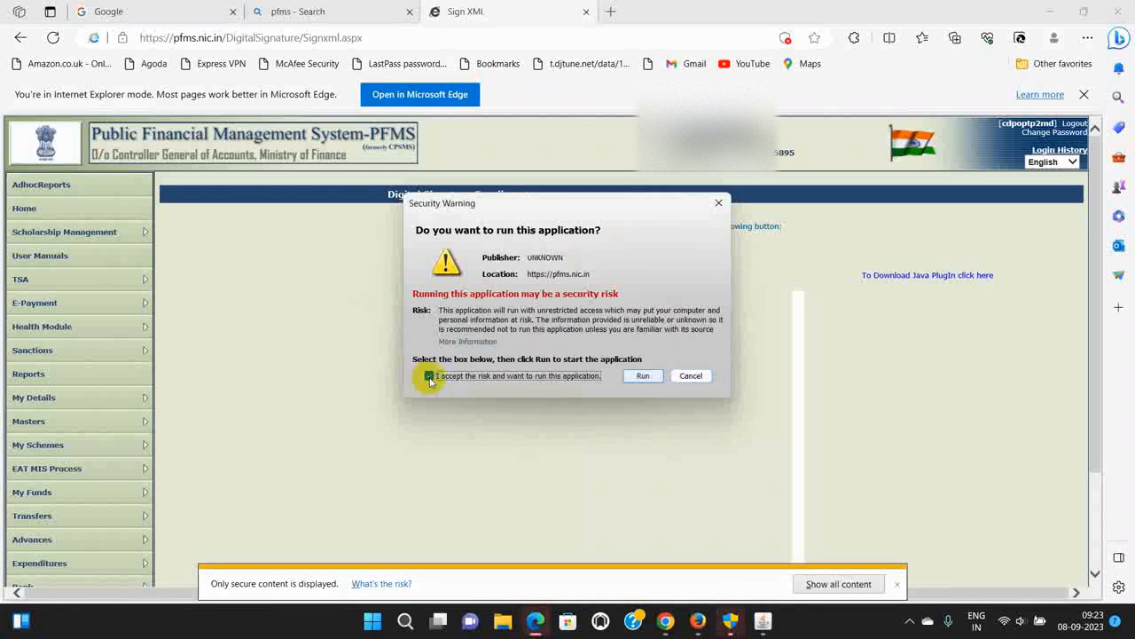
left_click(637, 377)
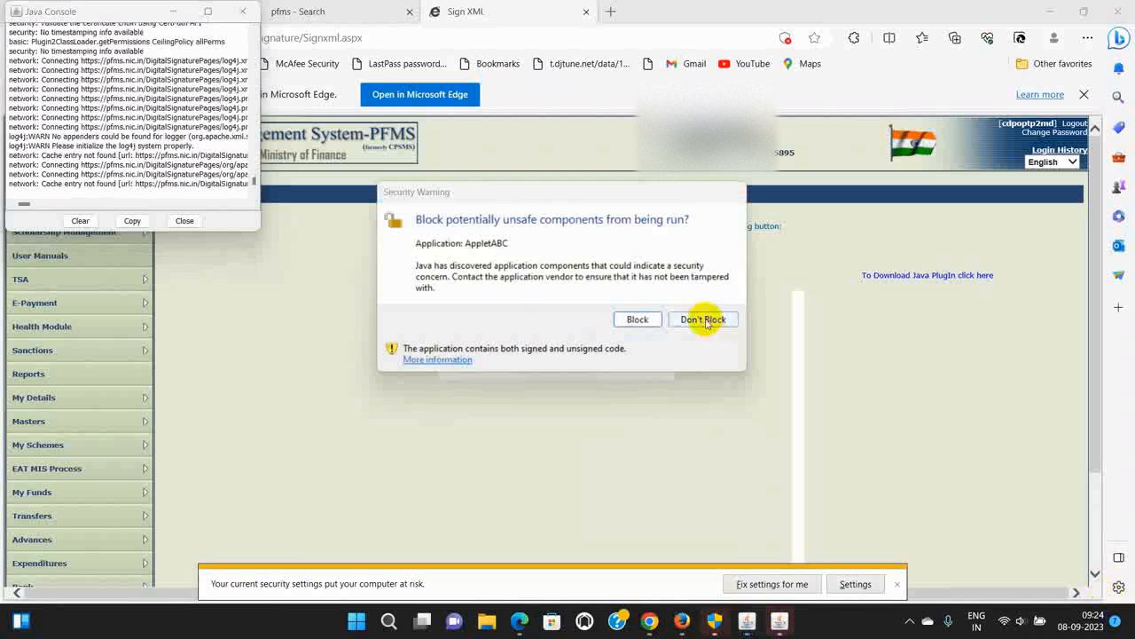
left_click(701, 319)
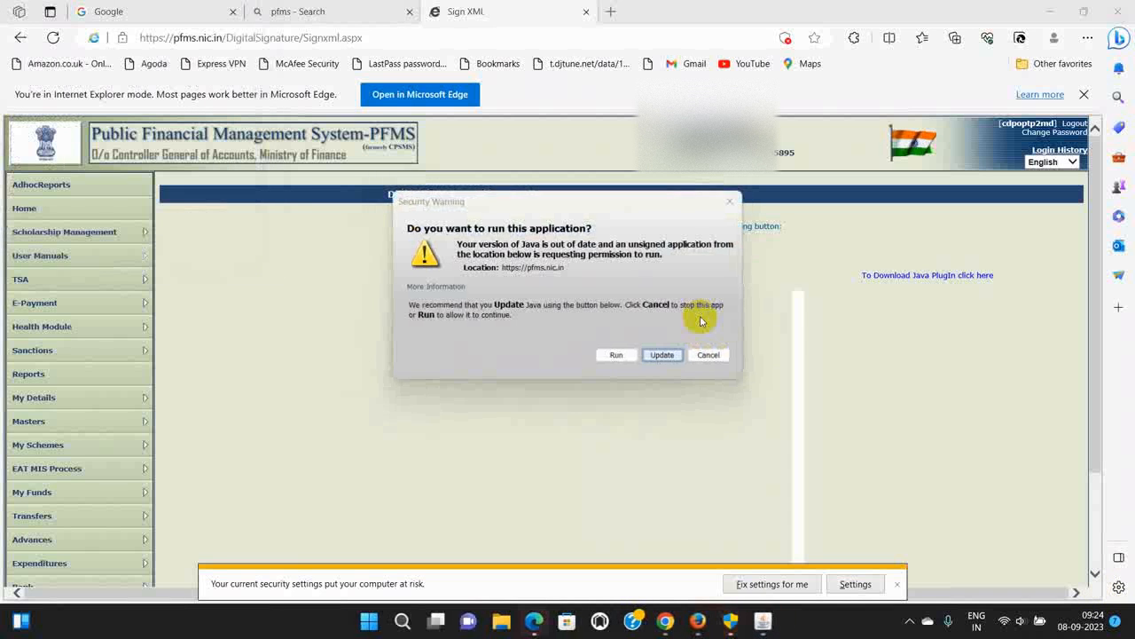
left_click(615, 354)
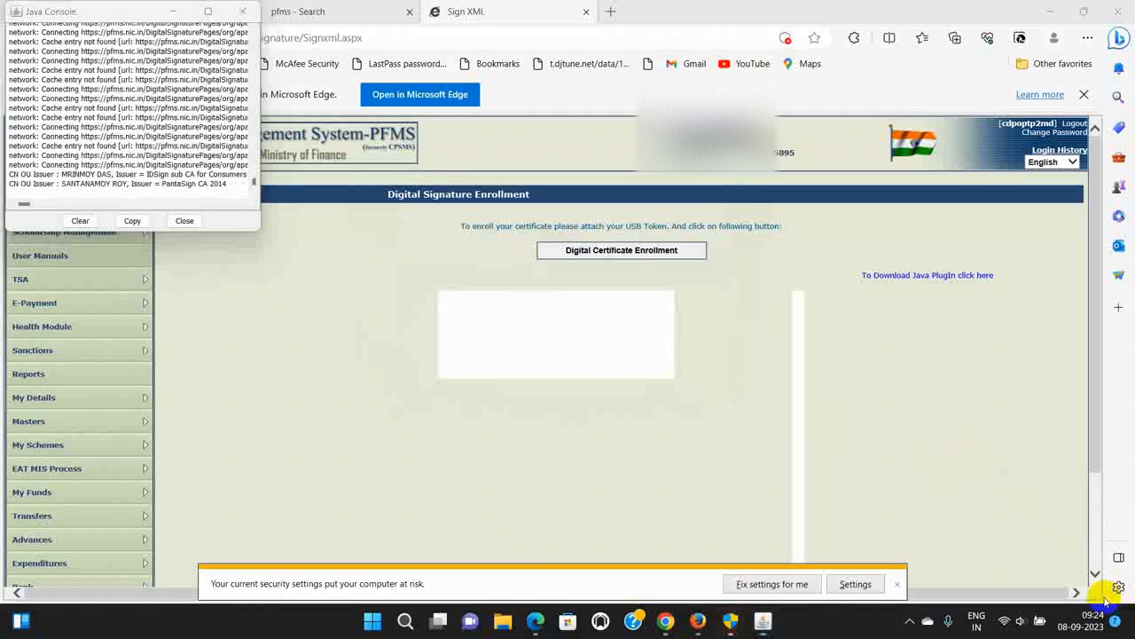
Step: Enroll the approver's certificate issued by IDSign sub CA for Consumers 2022, verifying it with the token's user PIN
left_click(652, 304)
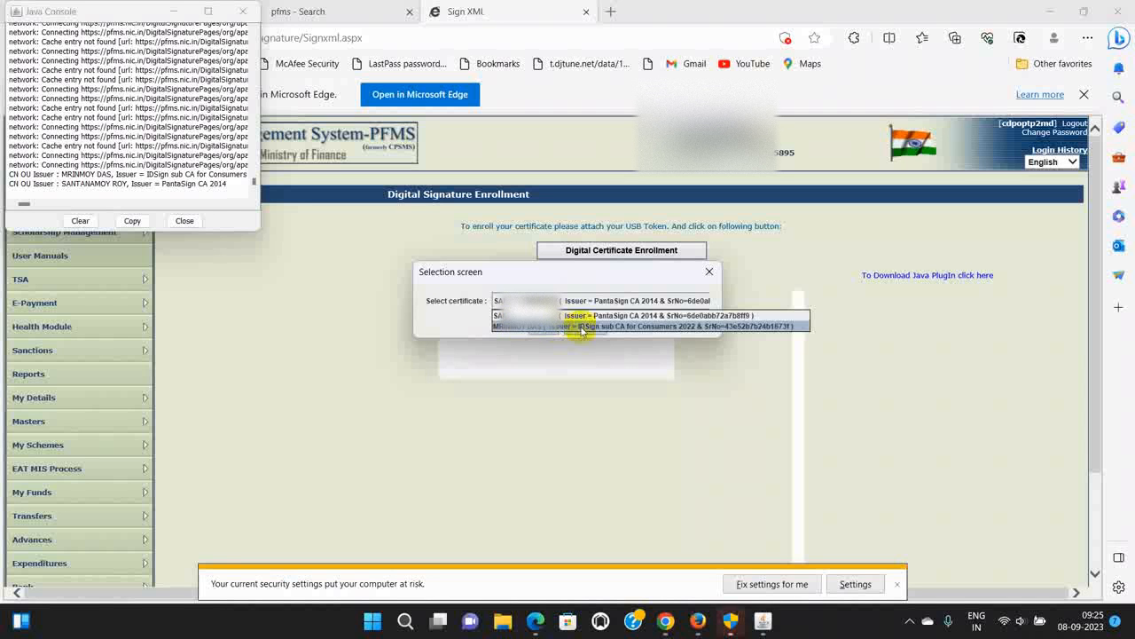
left_click(518, 326)
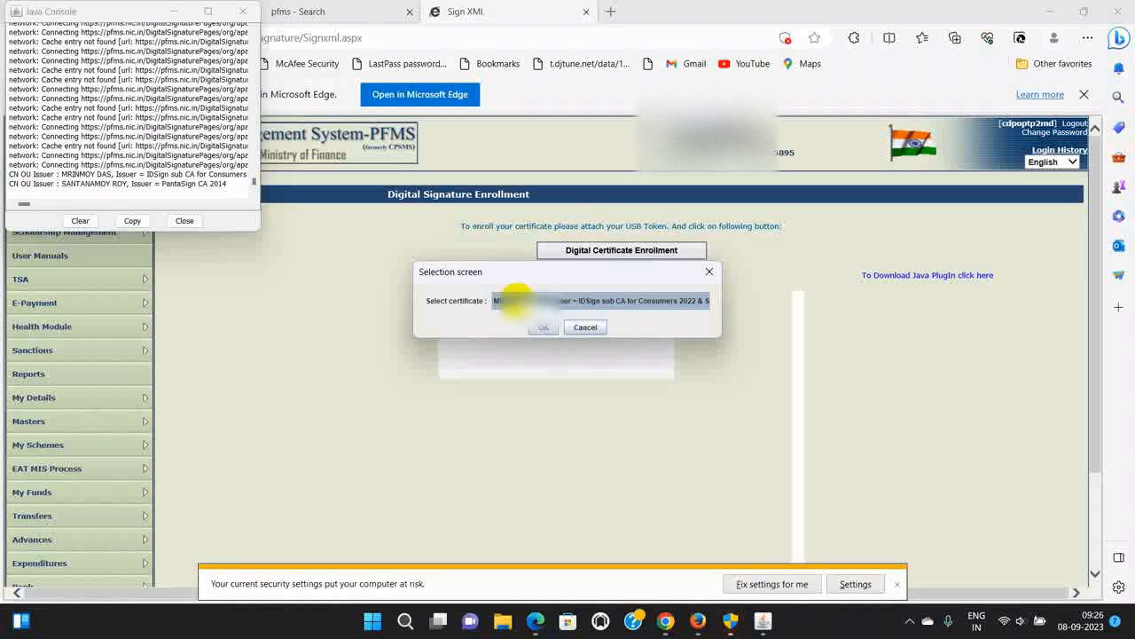
left_click(541, 327)
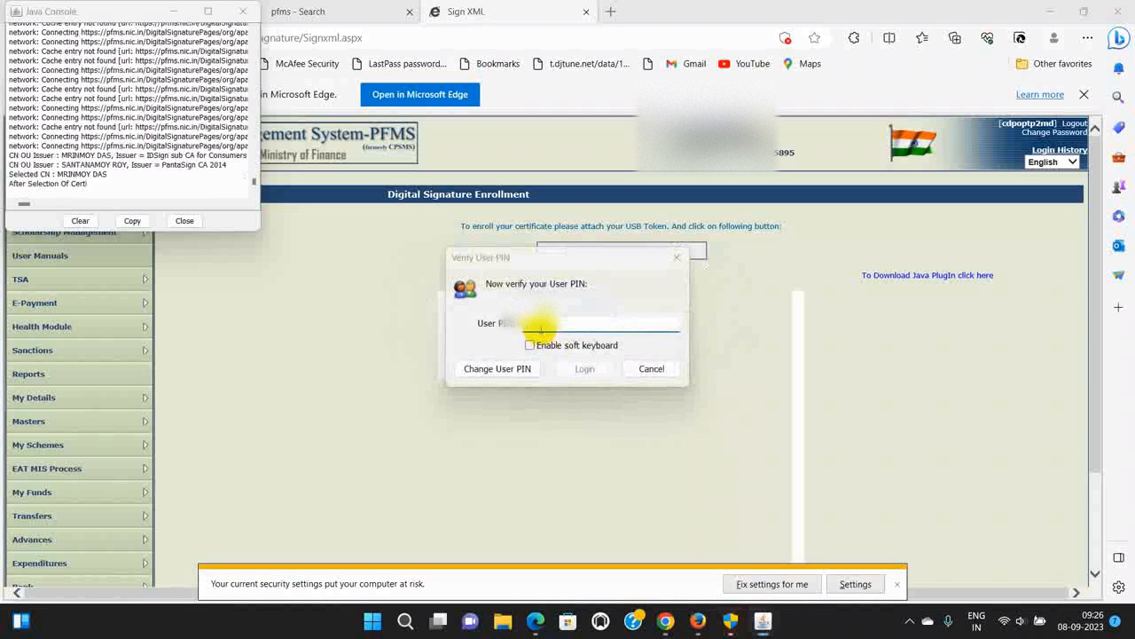
key("Caps_Lock")
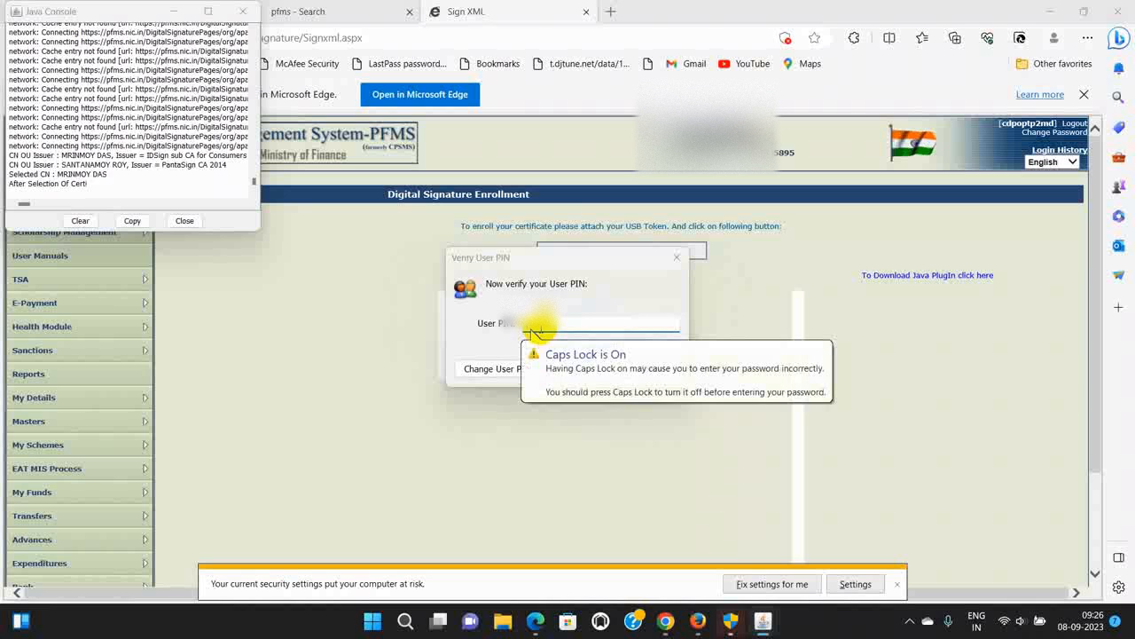
type("****")
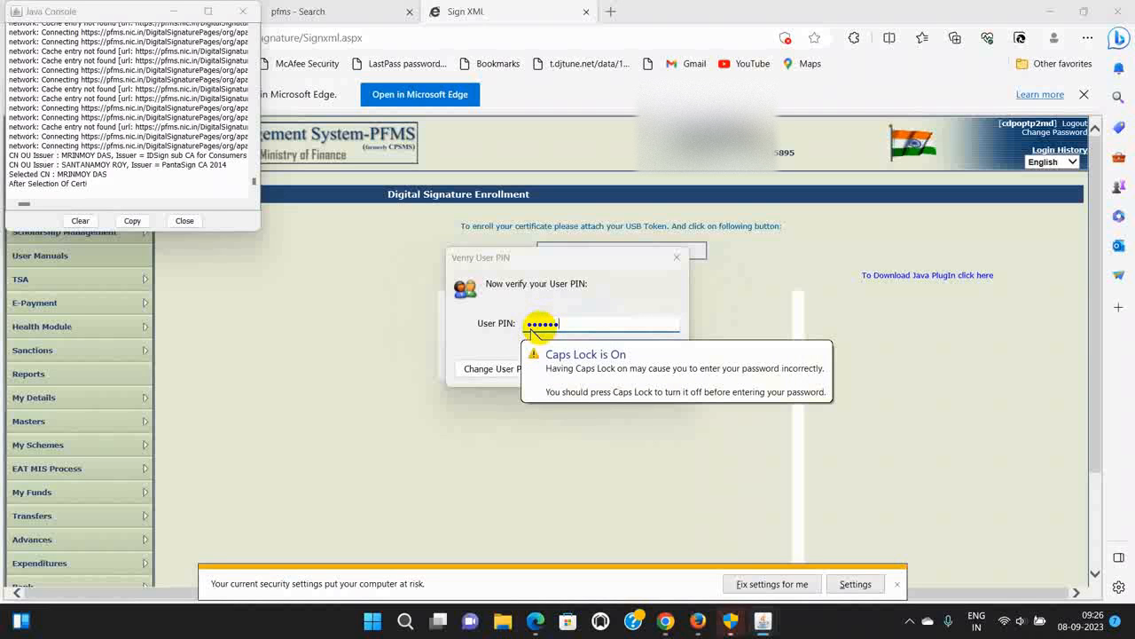
type("*")
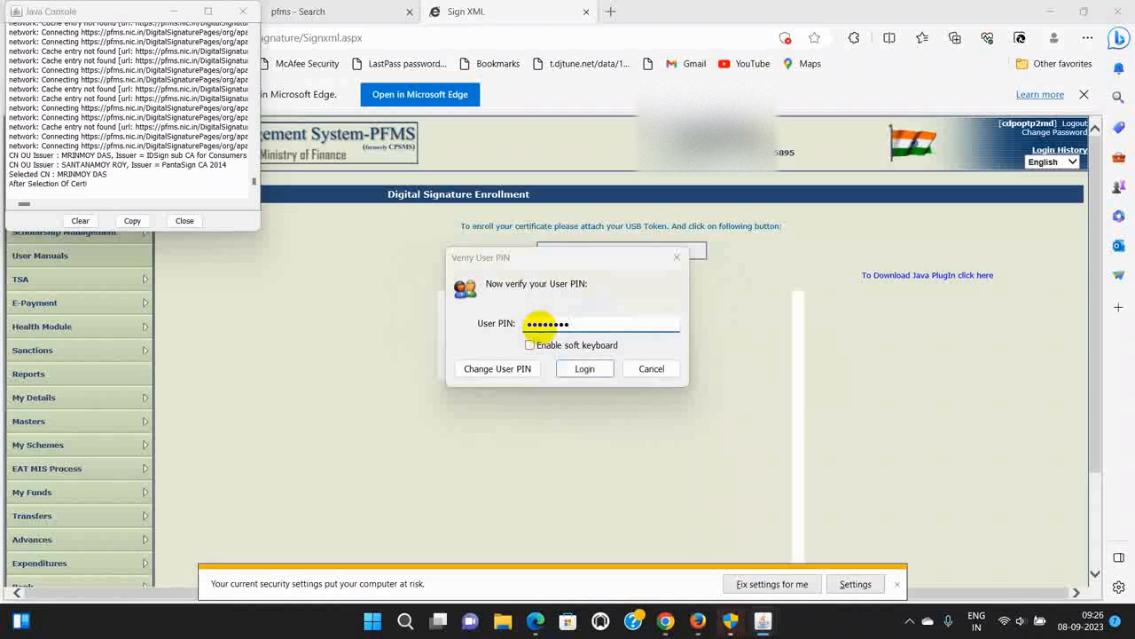
left_click(585, 369)
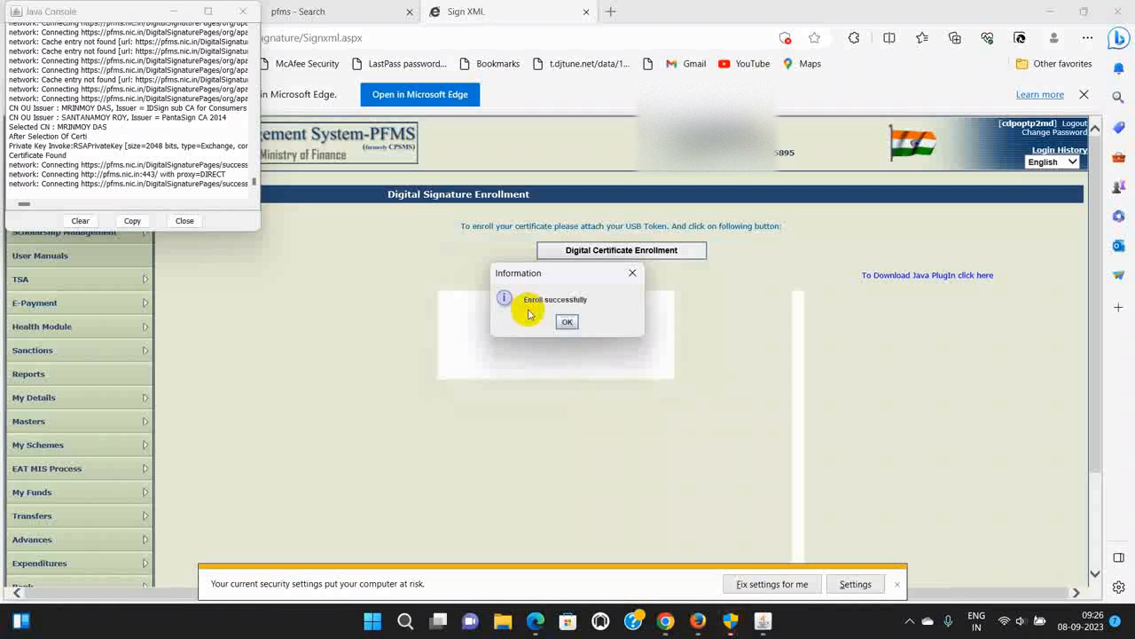
left_click(568, 321)
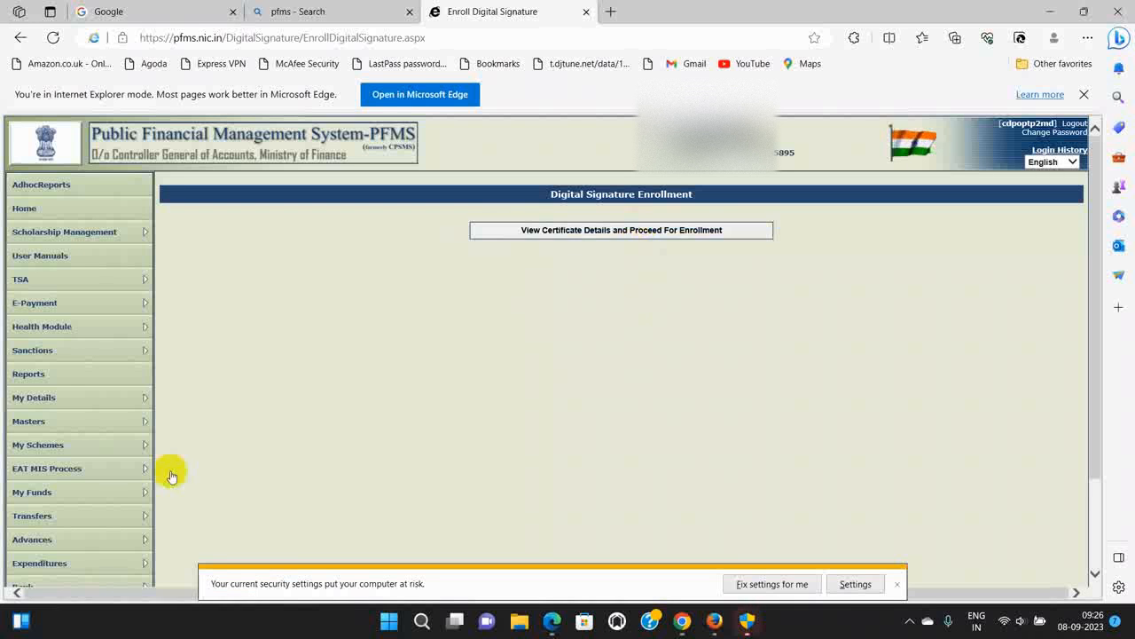
Step: Load the certificate's details for enrollment and add scheme WB155-Supplementary Nutrition Programme [SNP] with purpose Digitally Counter Sign UC
mouse_move(38, 423)
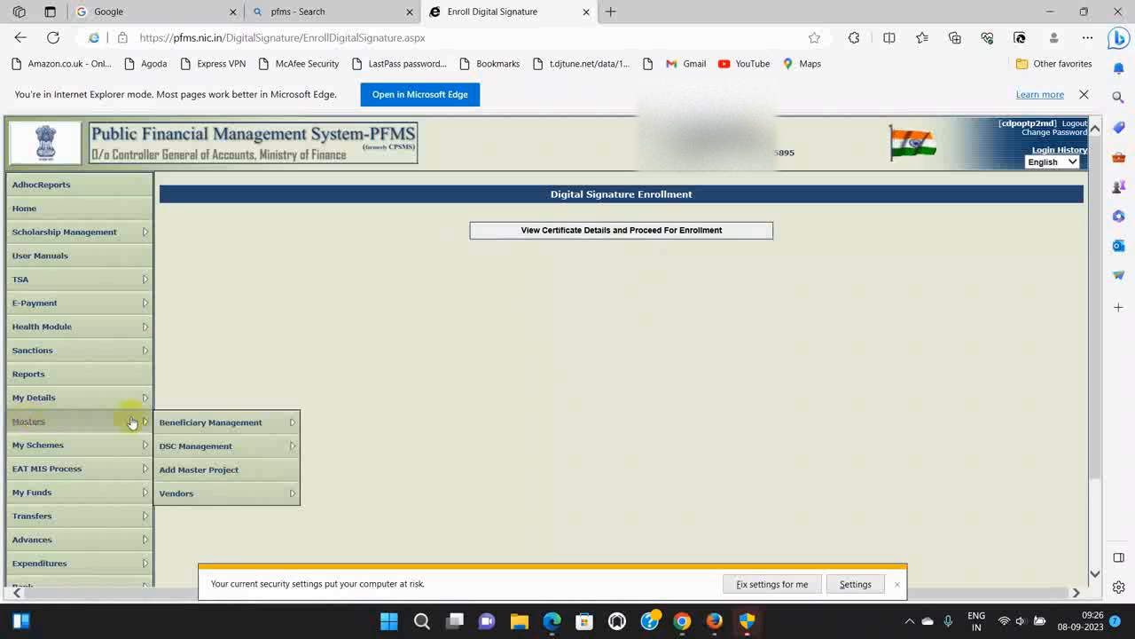
mouse_move(203, 447)
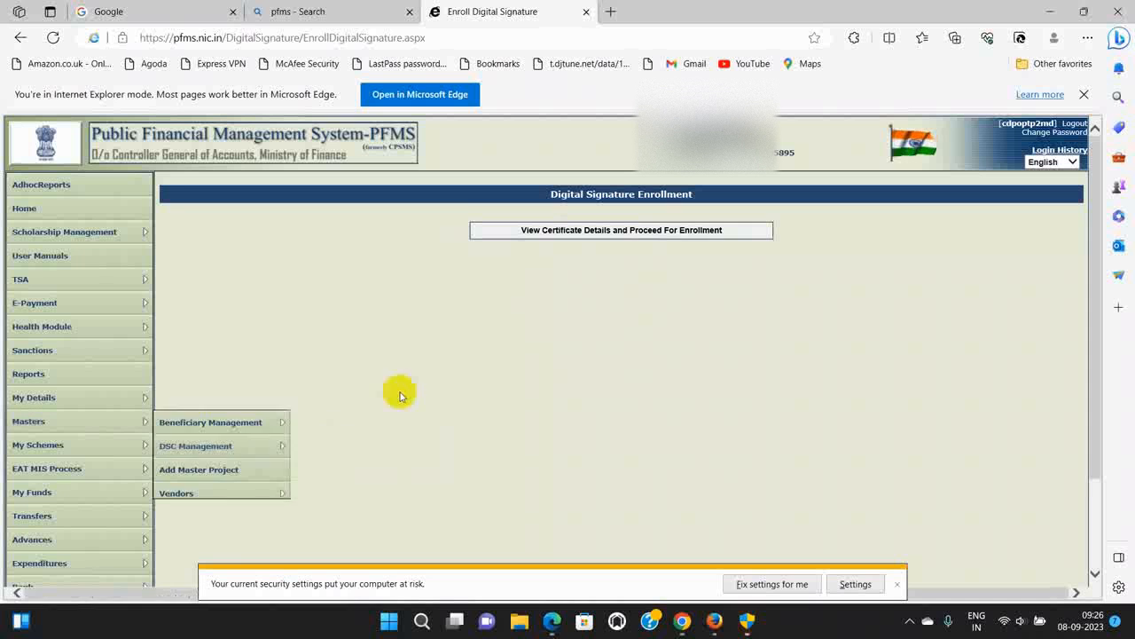
left_click(610, 233)
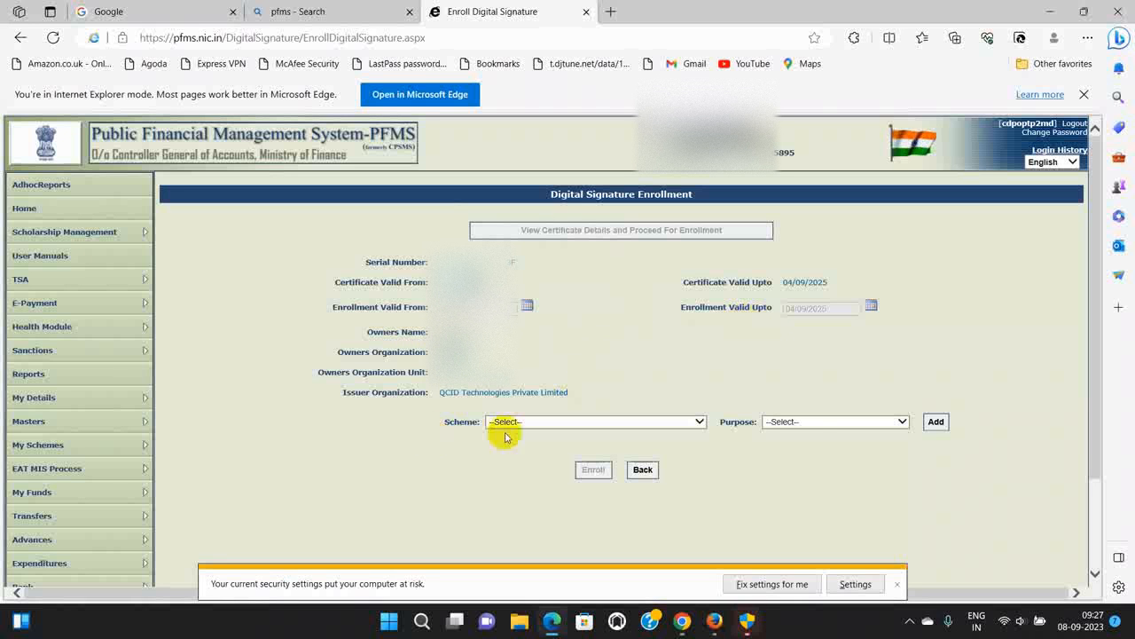
left_click(701, 420)
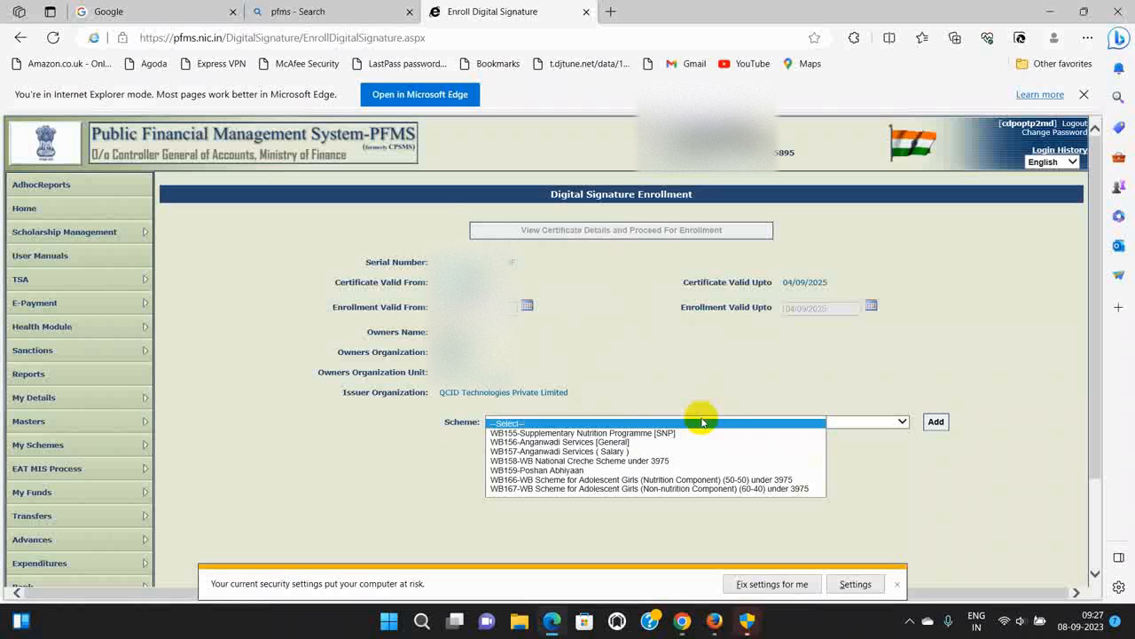
left_click(559, 433)
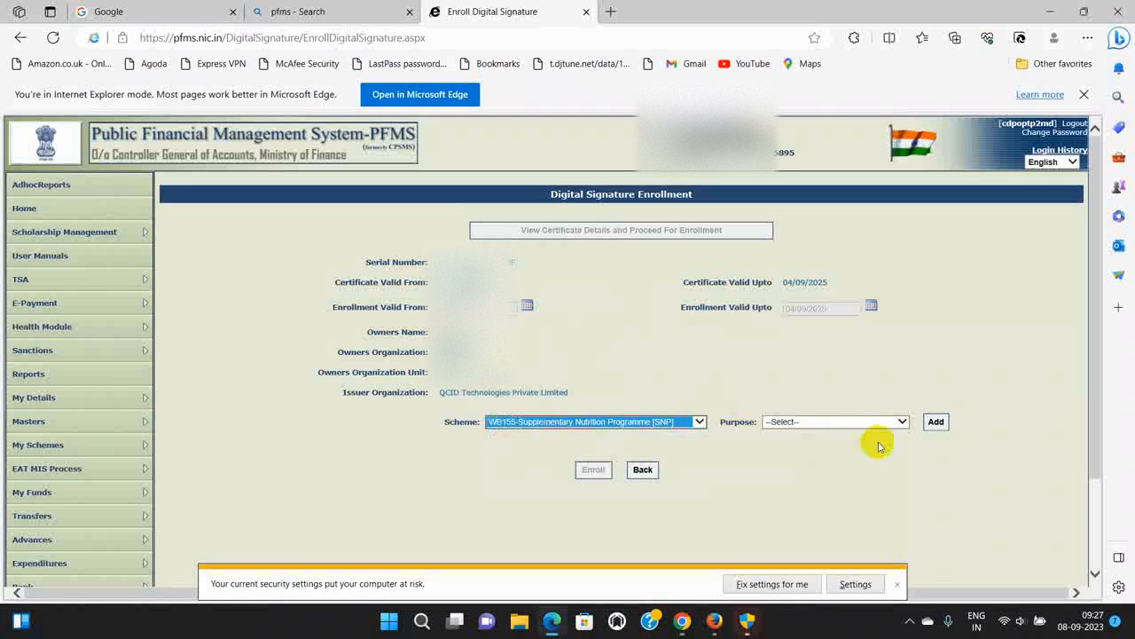
left_click(898, 423)
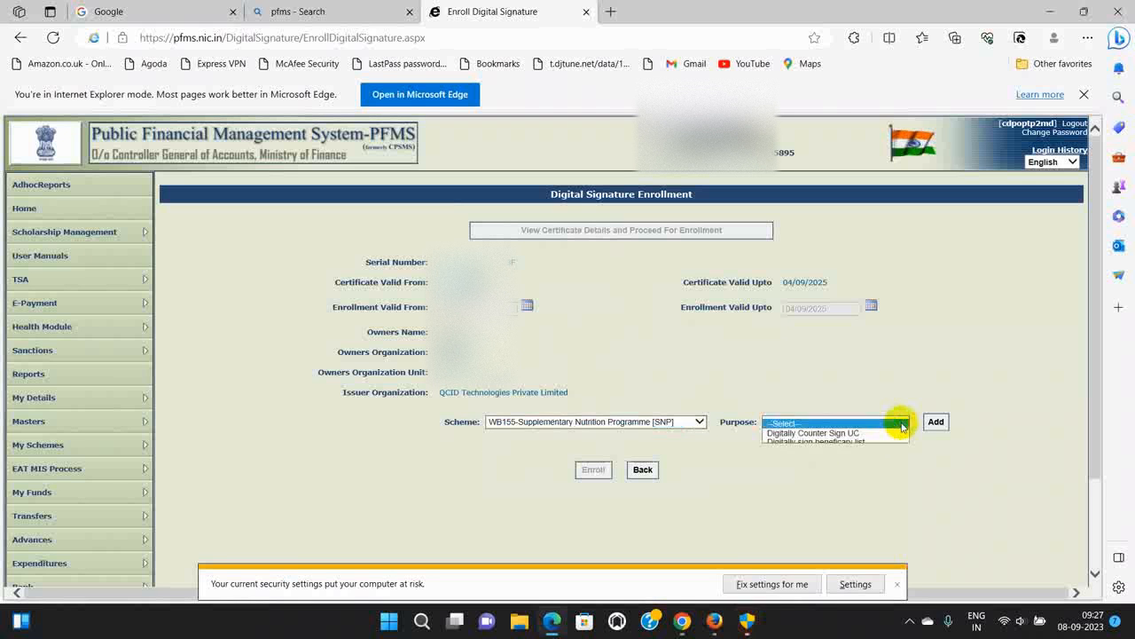
left_click(850, 433)
left_click(942, 425)
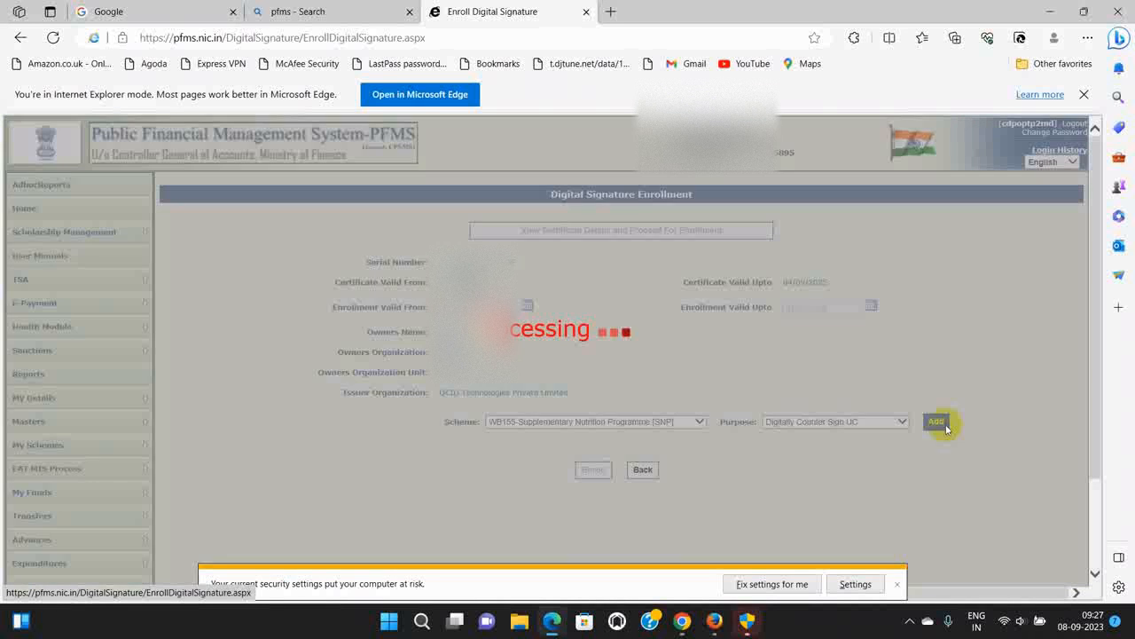
Step: Add the purpose Digitally sign beneficary list for the same WB155 scheme and submit the digital signature enrollment
left_click(903, 423)
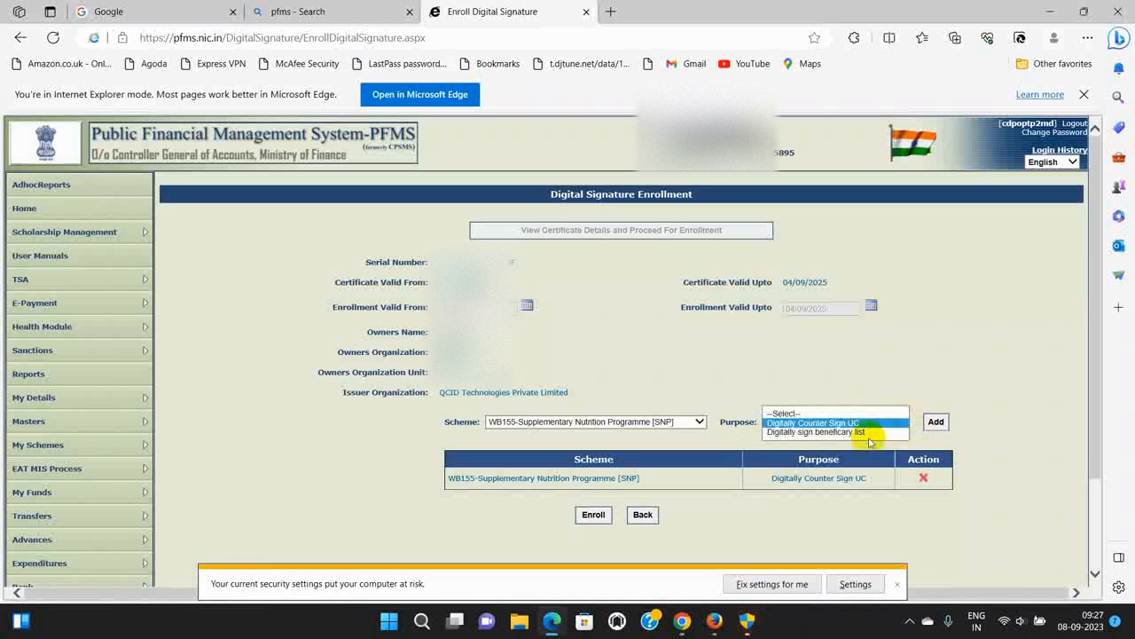
left_click(858, 433)
left_click(938, 424)
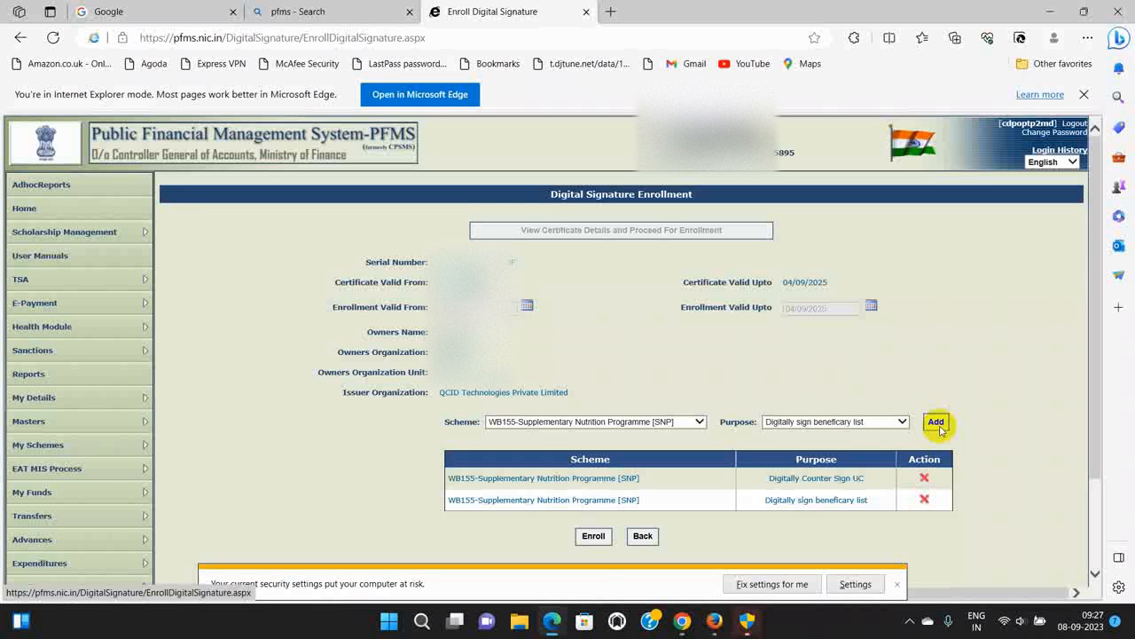
left_click(594, 536)
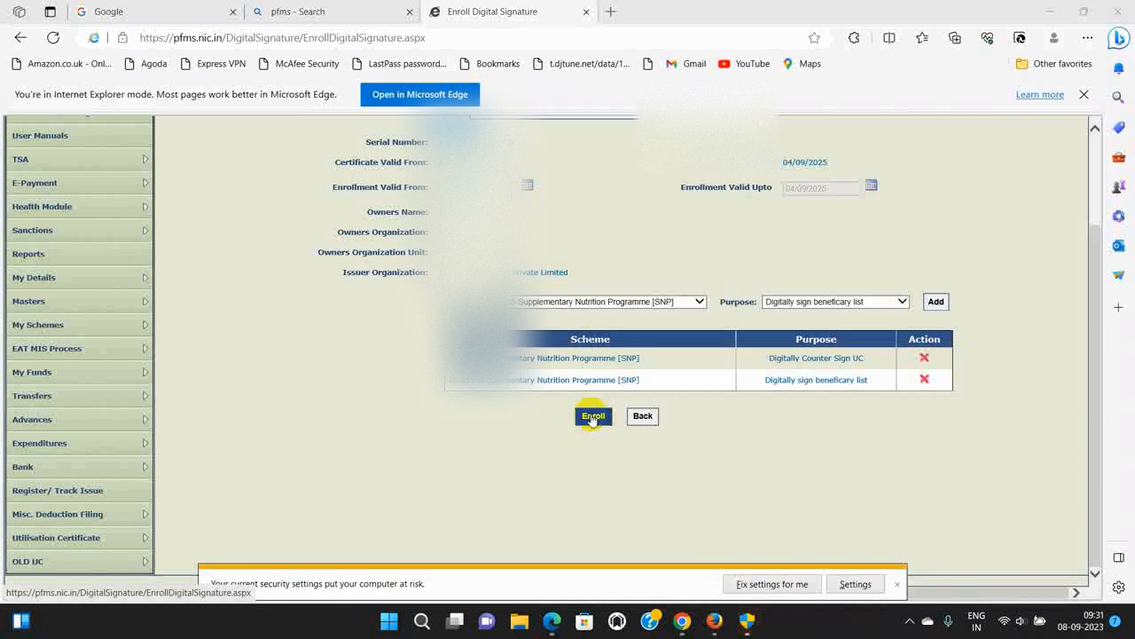
left_click(592, 417)
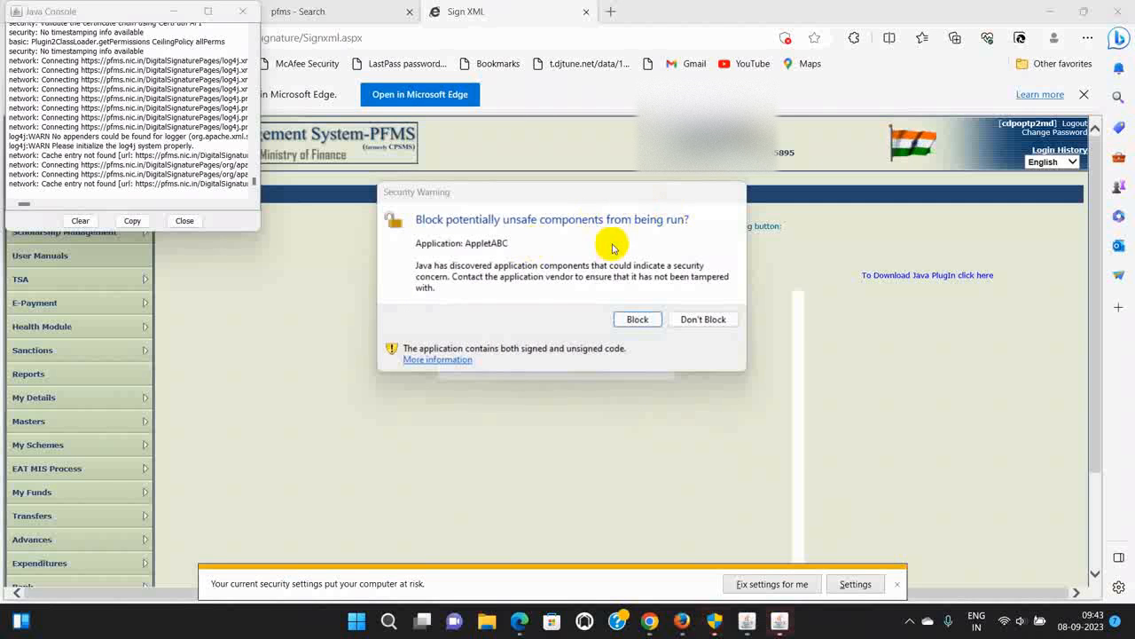
Step: Allow the Java application to run unblocked, enroll the certificate issued by IDSign sub CA for Consumers 2022, and load its details
left_click(692, 320)
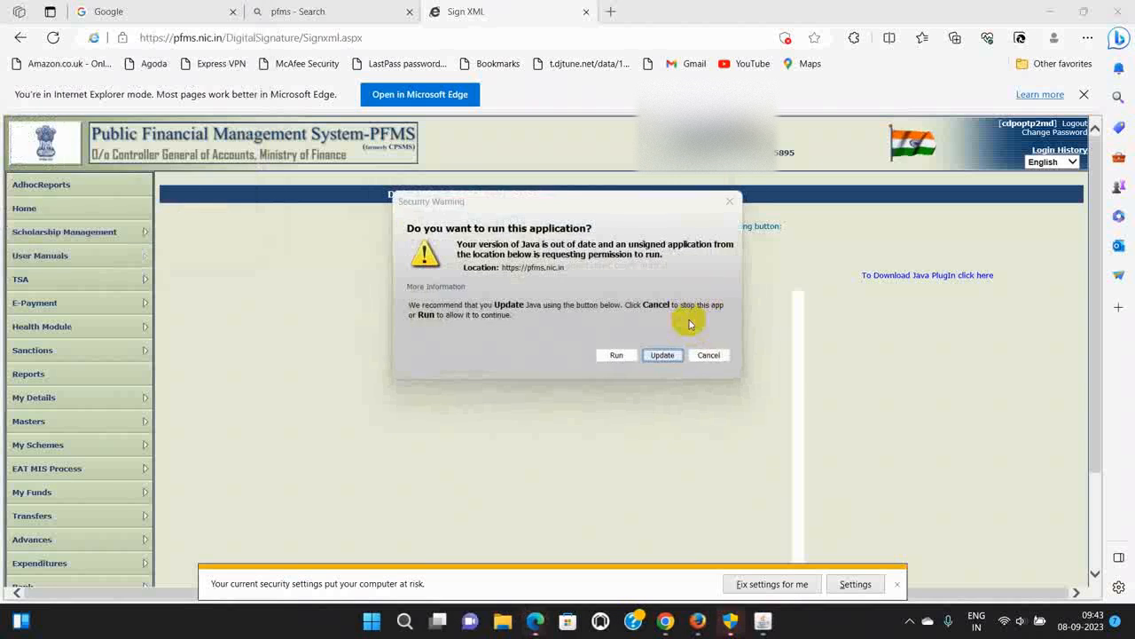
left_click(617, 354)
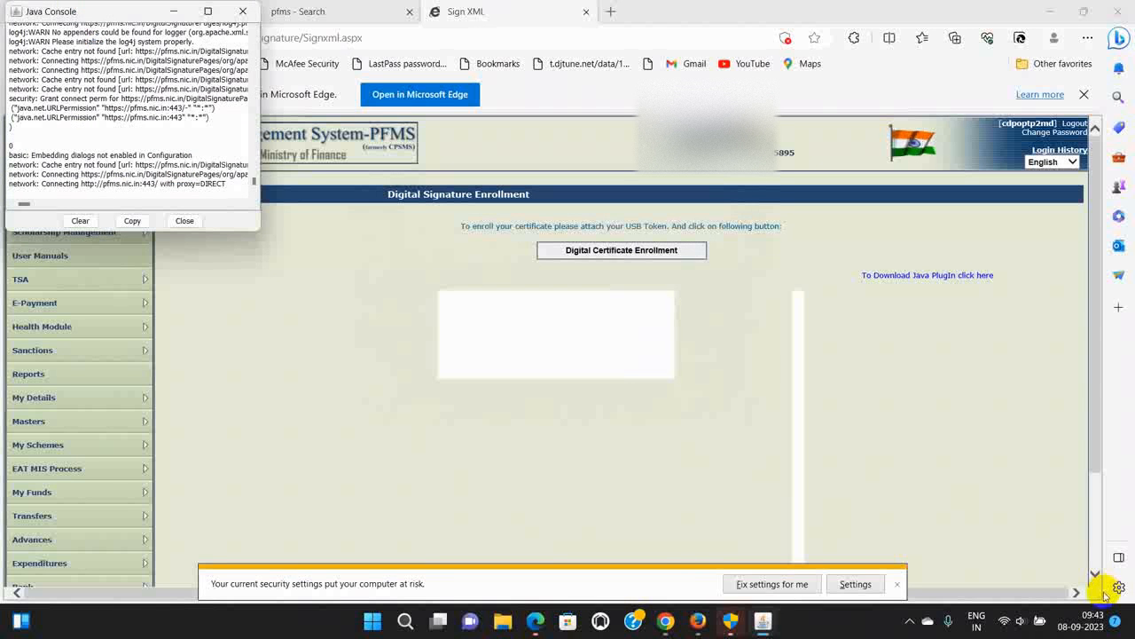
left_click(550, 302)
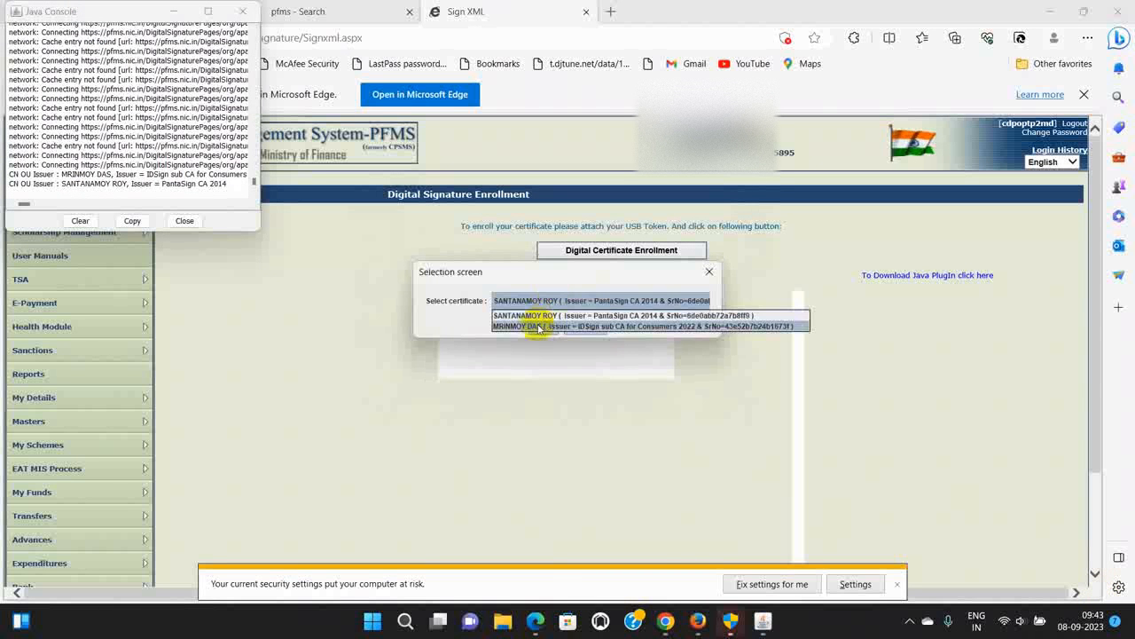
left_click(532, 325)
left_click(539, 328)
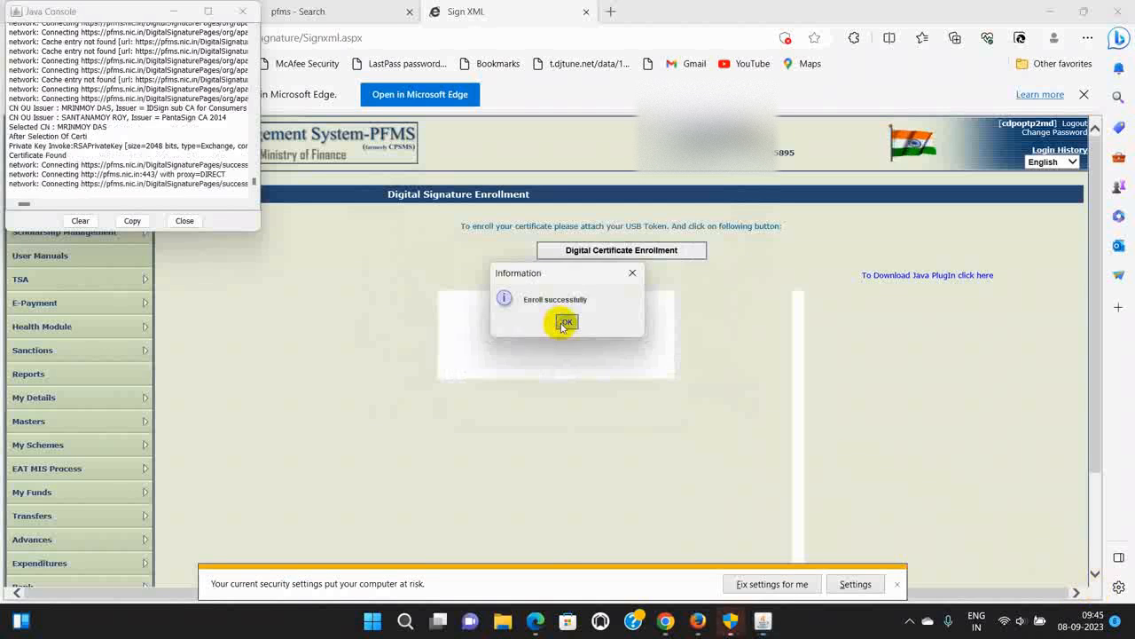
left_click(560, 323)
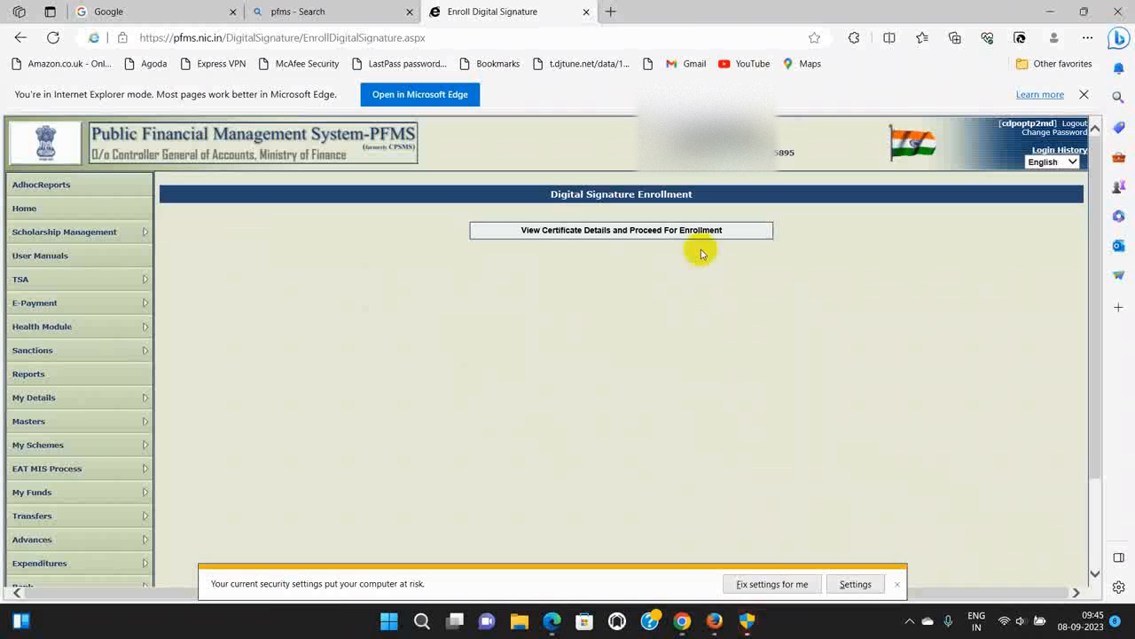
left_click(674, 232)
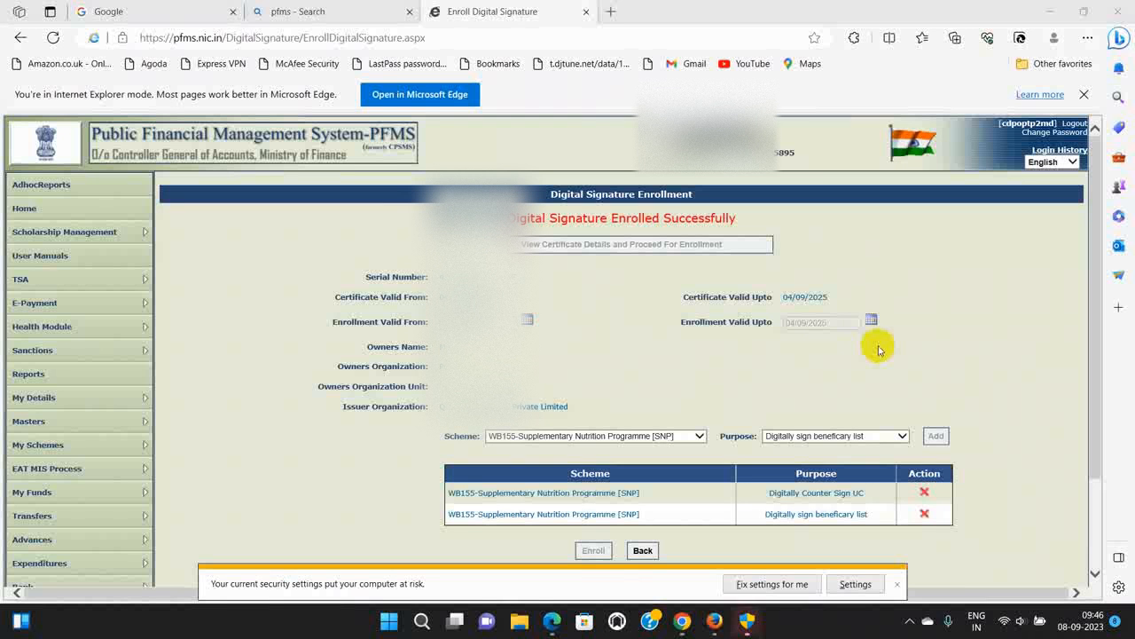
Step: Open the Enrolled DSC page under DSC Management in the approver's session to check the enrolled certificate
scroll(878, 350, "down", 1)
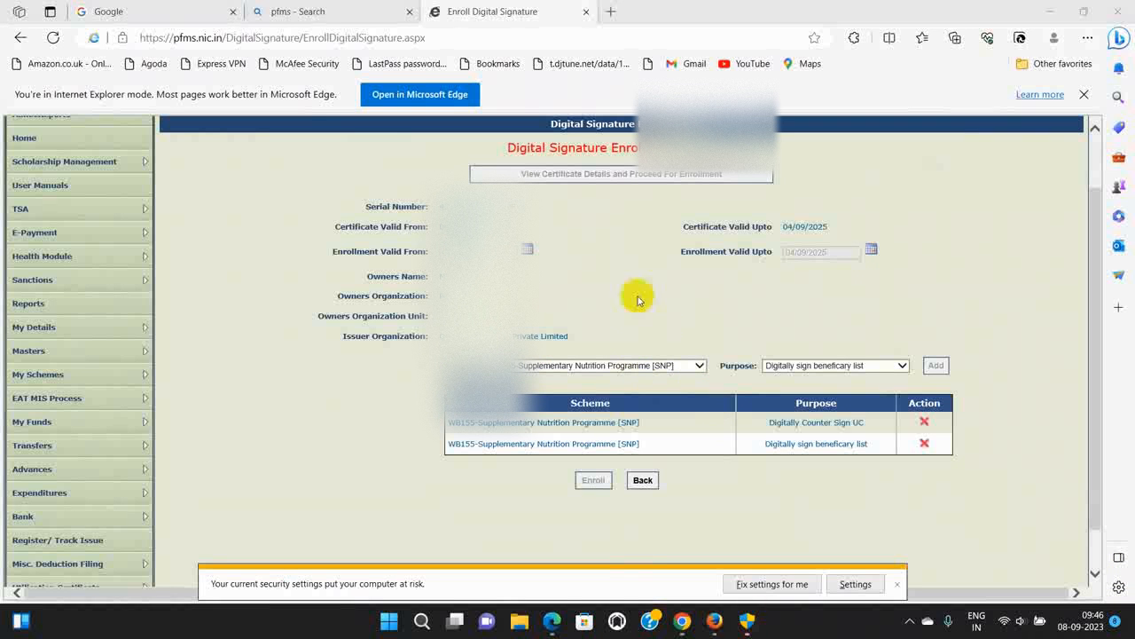
mouse_move(26, 353)
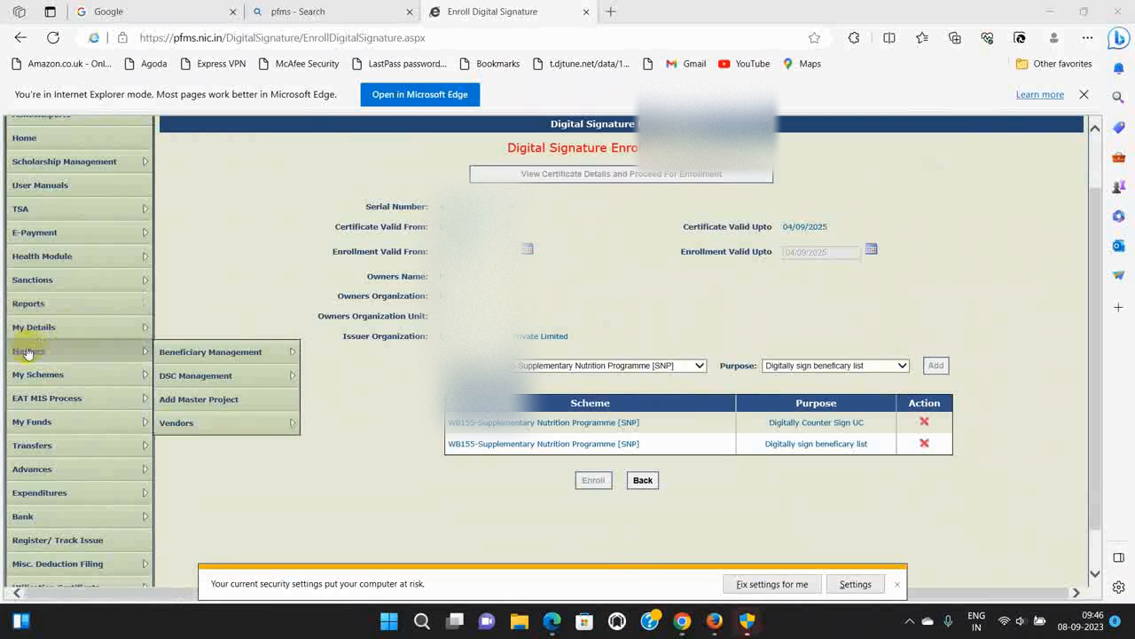
mouse_move(187, 354)
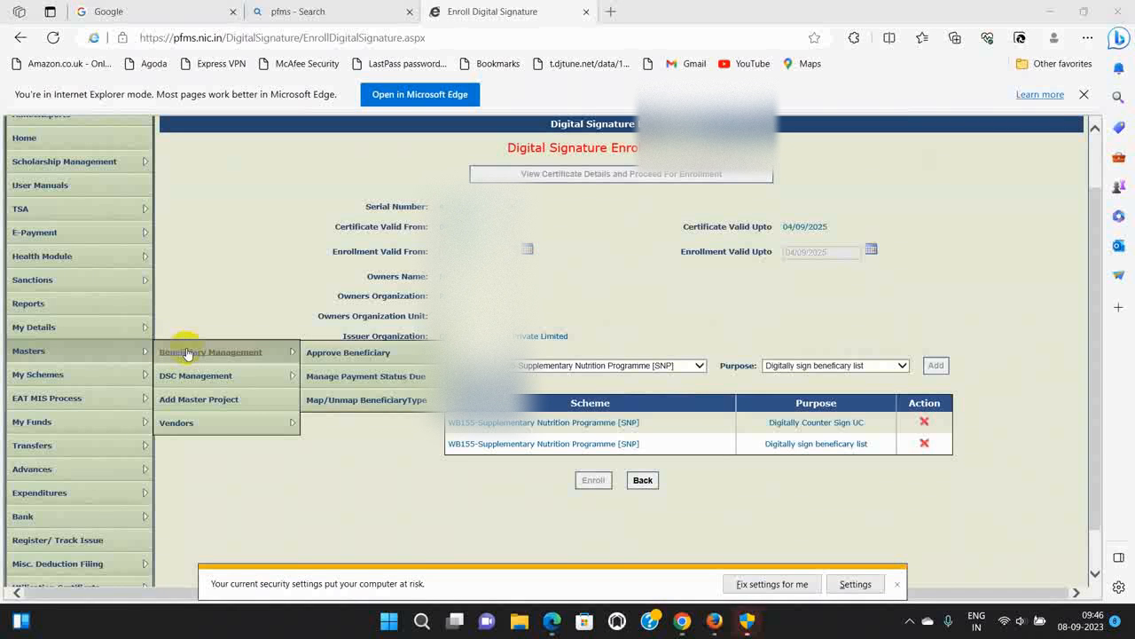
mouse_move(200, 376)
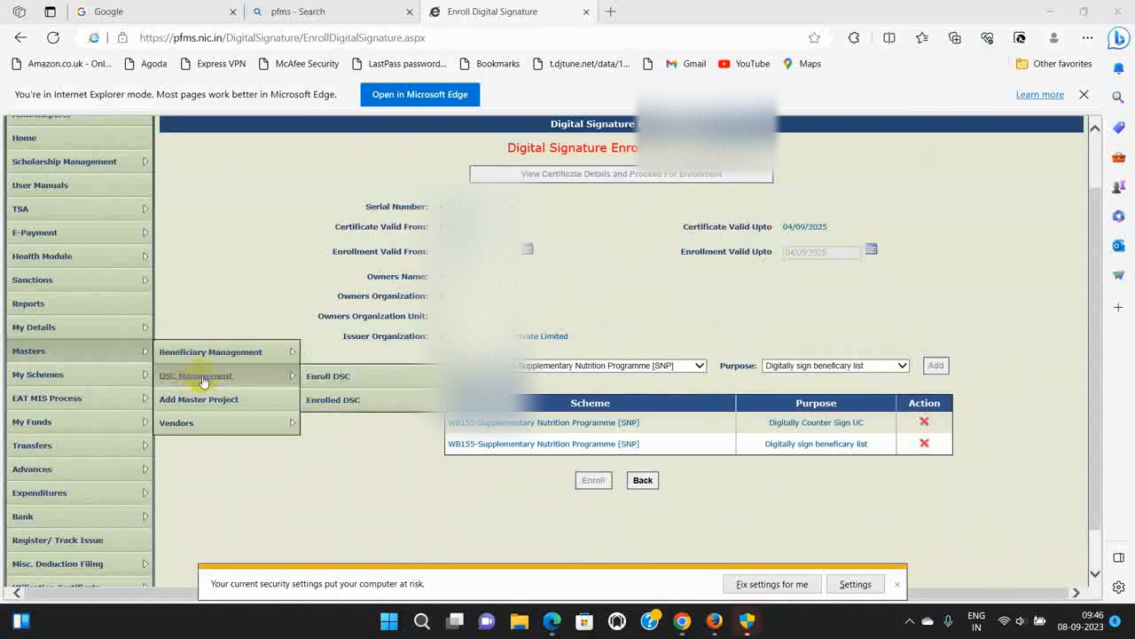
left_click(335, 400)
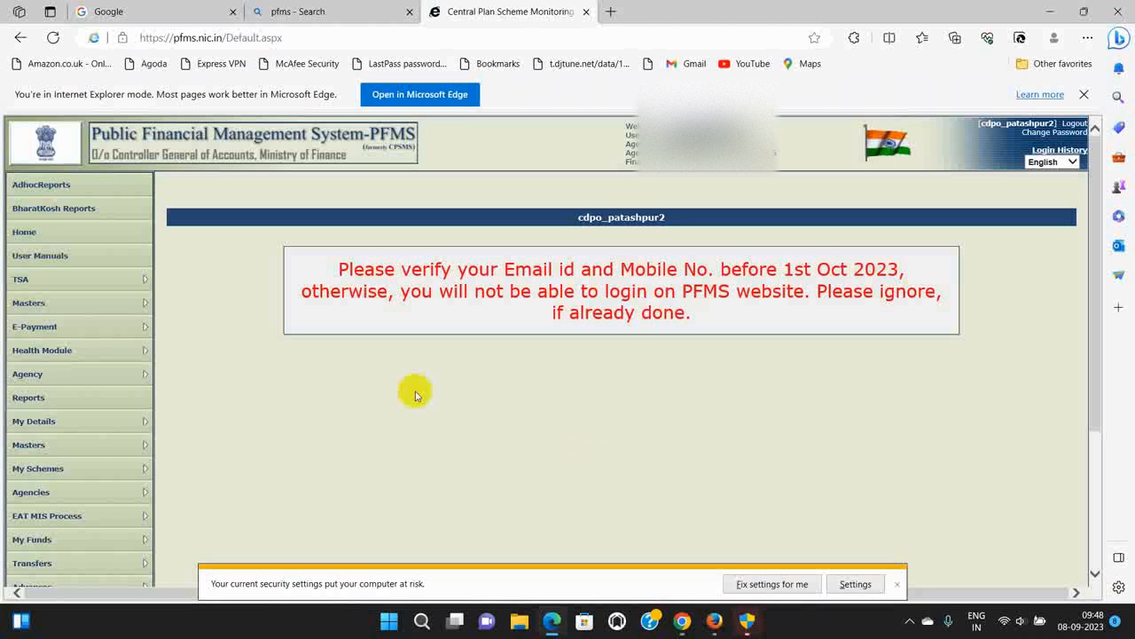
Step: In the agency administrator's session, select the new approver's pending digital signature under Approve DSC and approve it
scroll(83, 367, "down", 1)
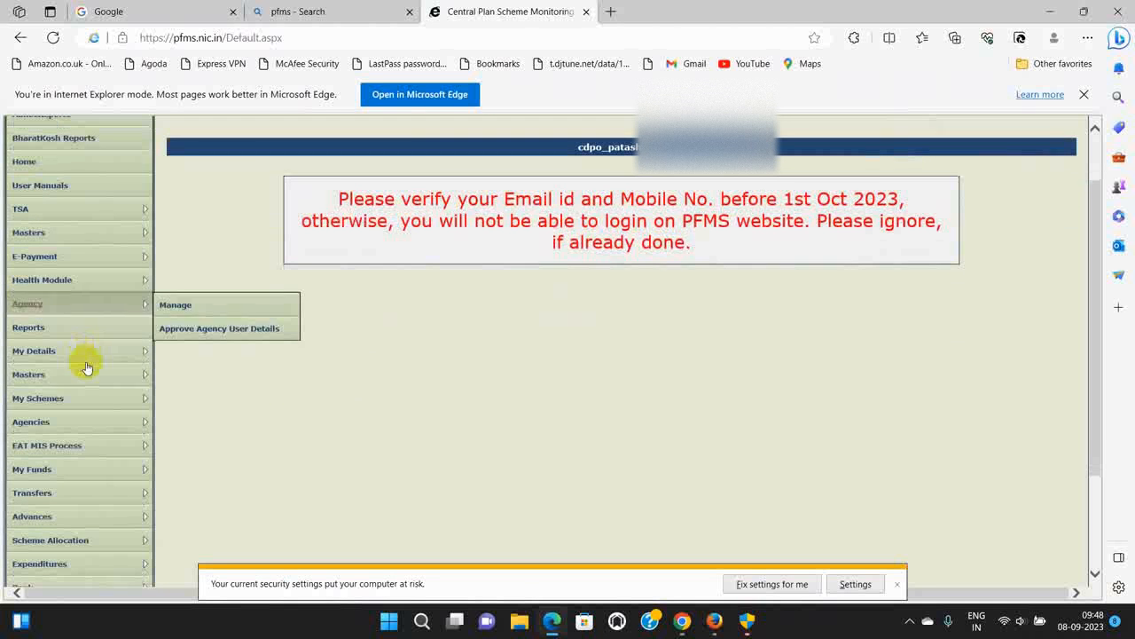
mouse_move(61, 378)
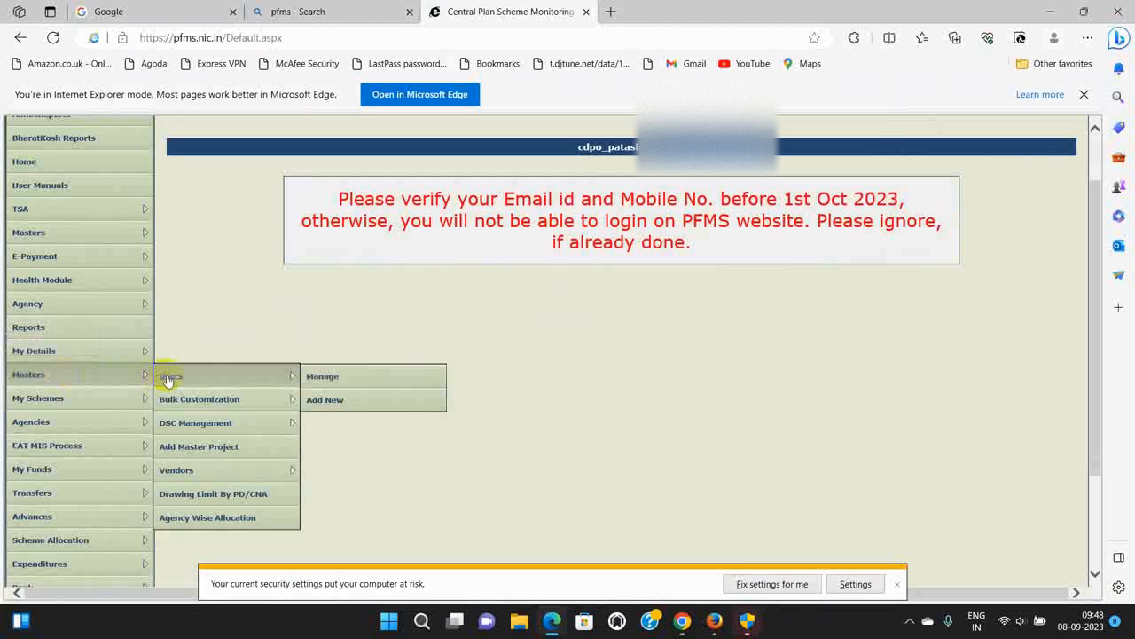
mouse_move(221, 425)
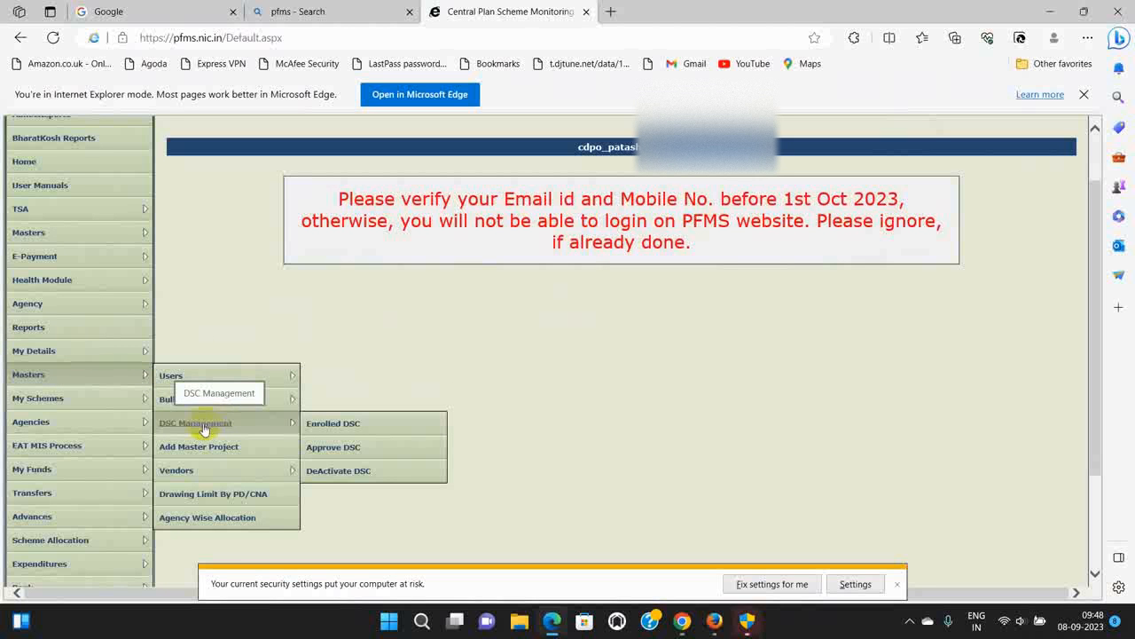
left_click(335, 451)
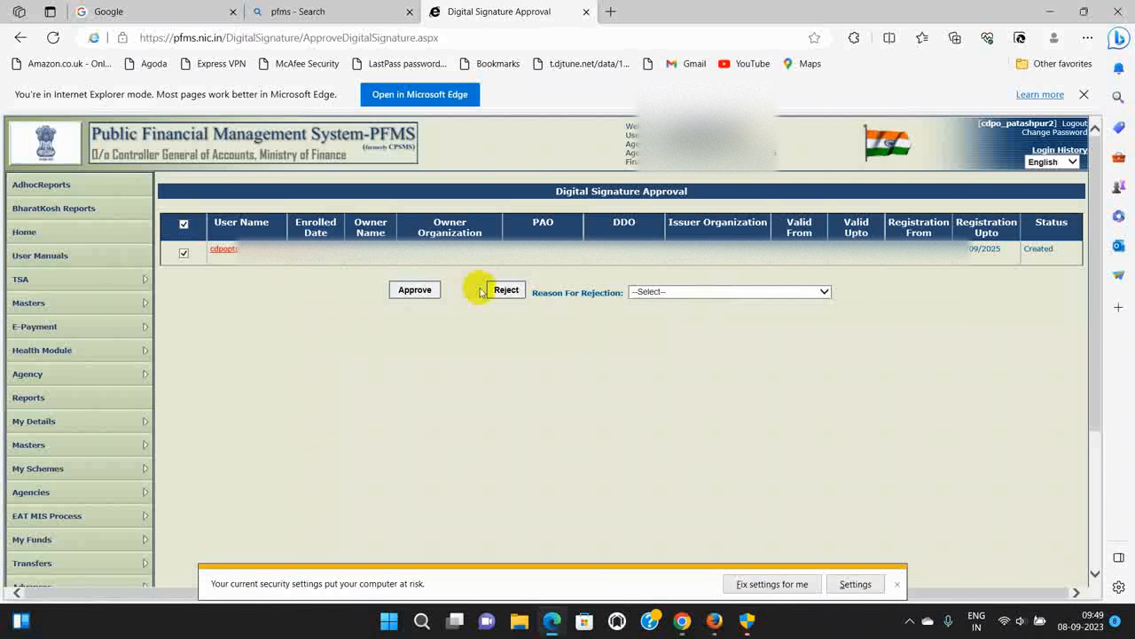
left_click(413, 292)
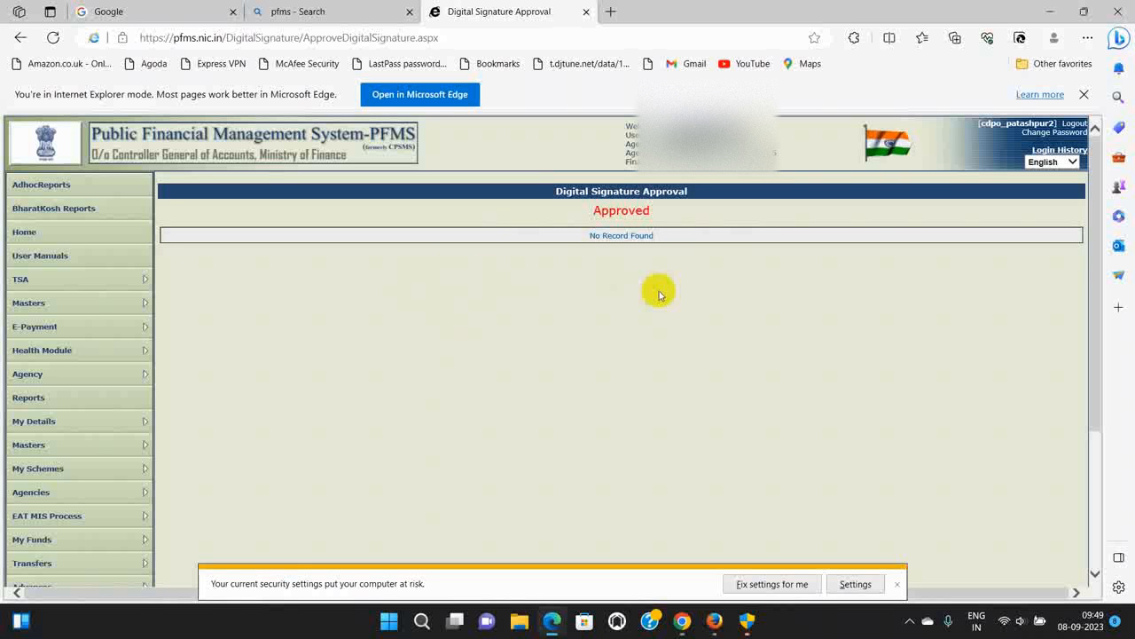
Step: Deactivate the older digital signature approved in 2022 under DeActivate DSC, giving the reason User Not Authorized
mouse_move(96, 451)
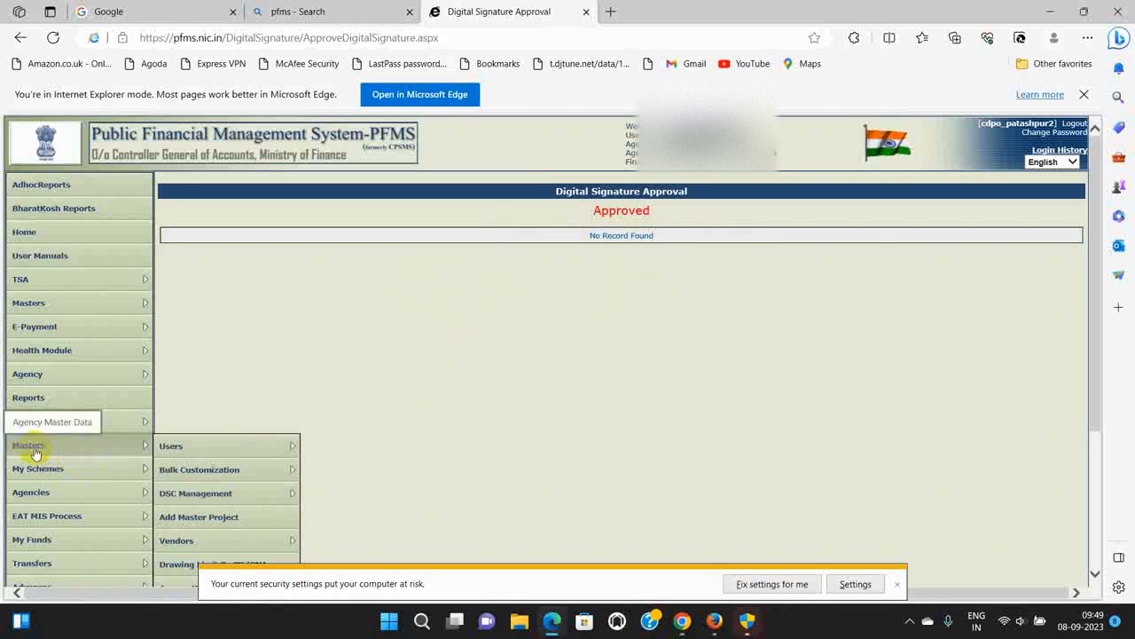
mouse_move(223, 494)
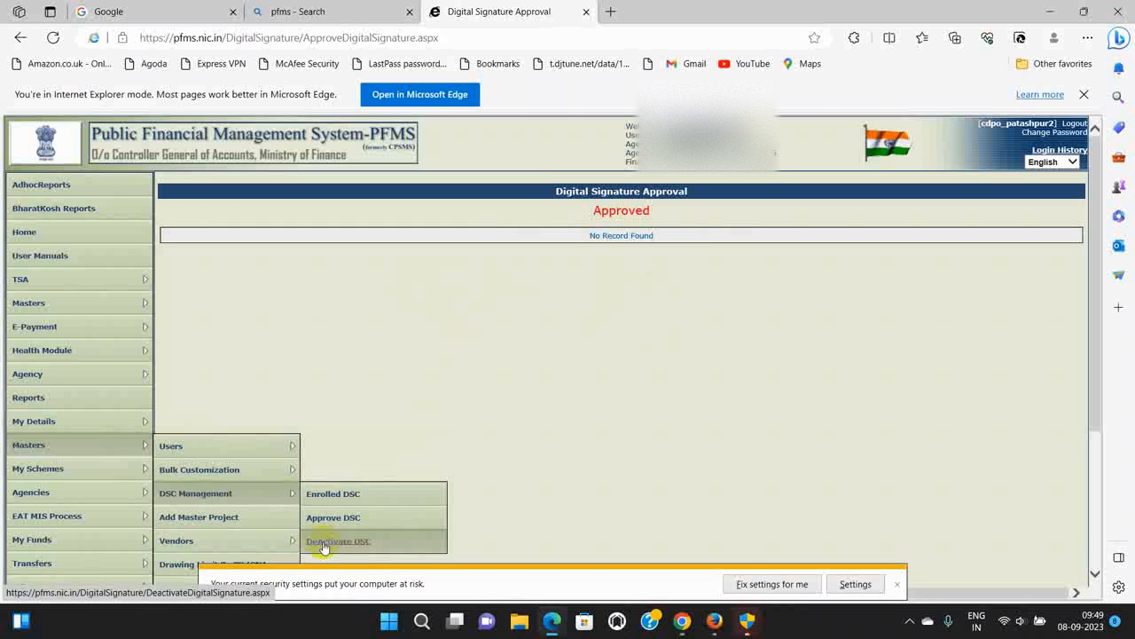
left_click(355, 544)
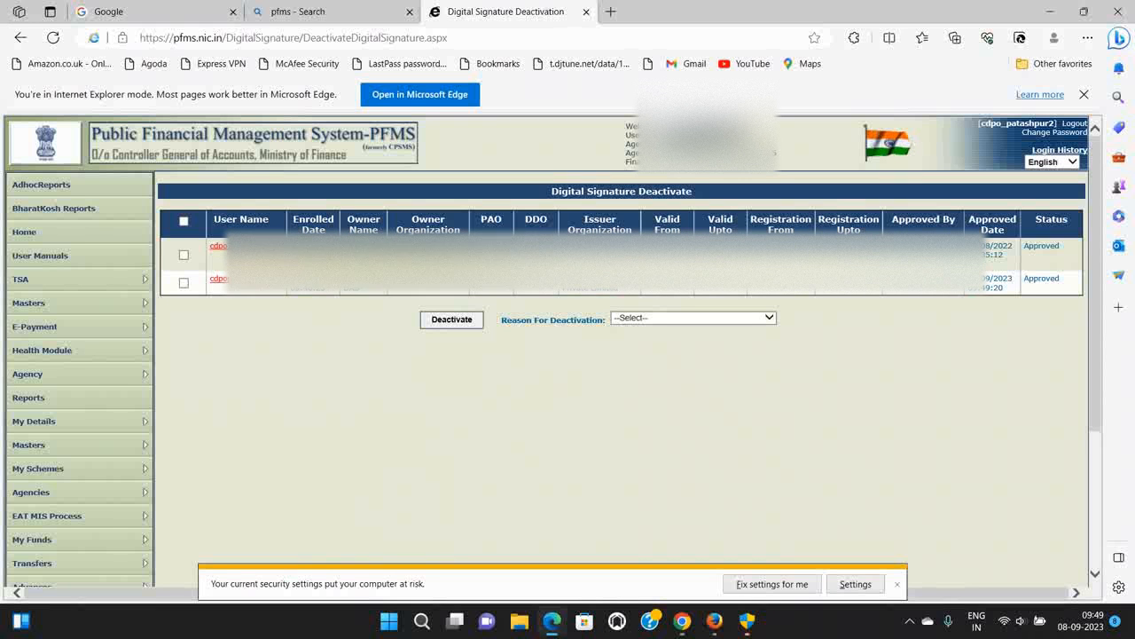
left_click(184, 255)
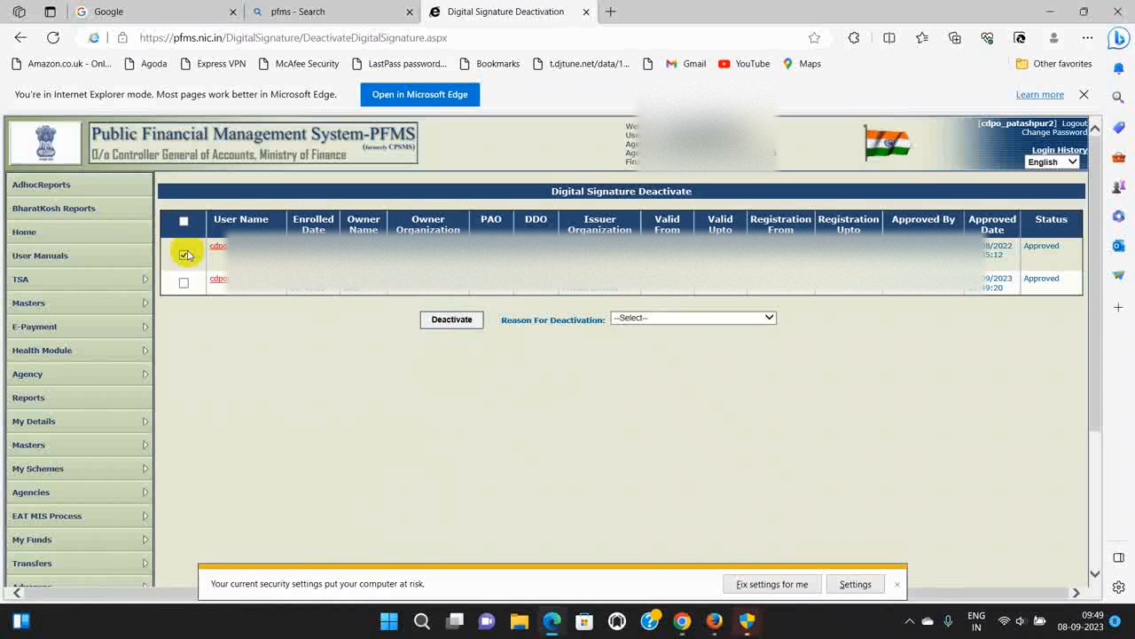
left_click(771, 318)
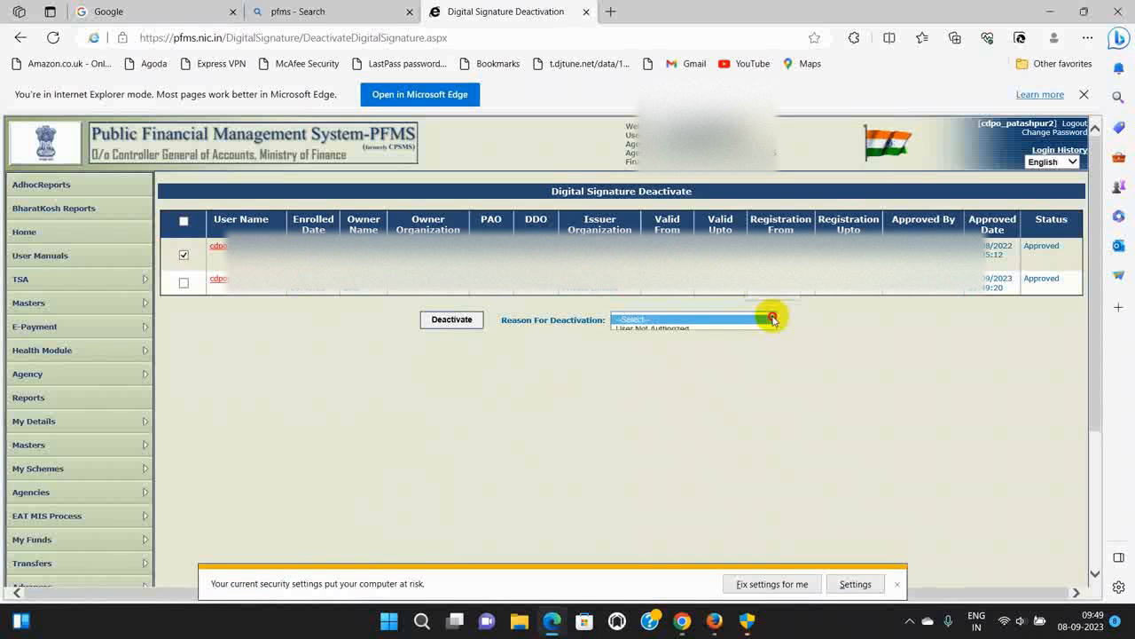
left_click(660, 330)
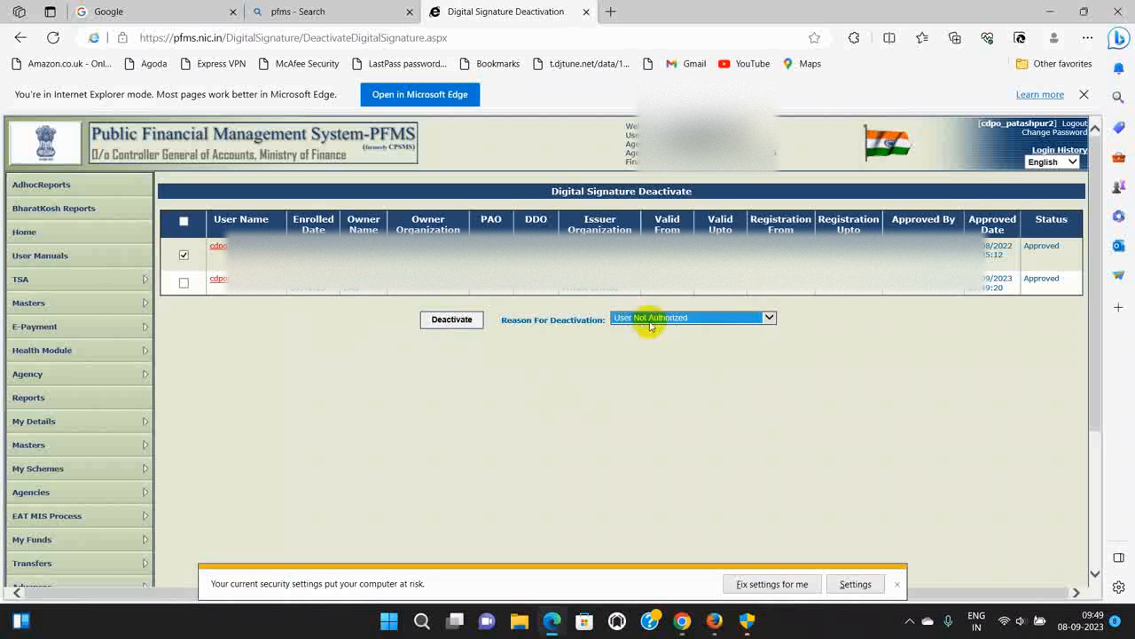
left_click(457, 320)
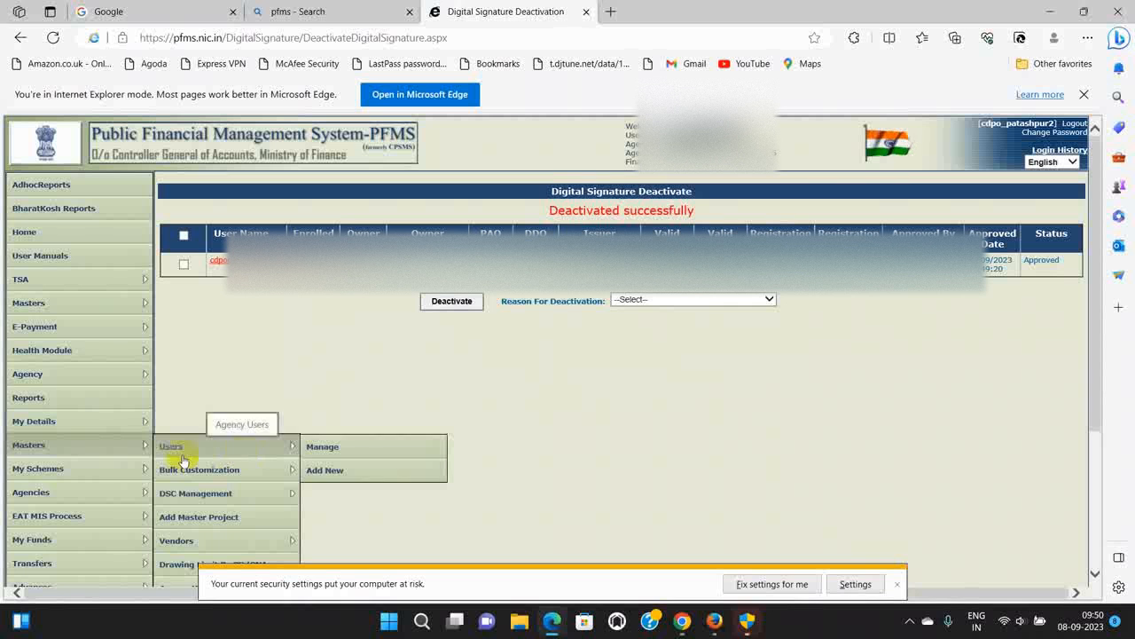
Step: Open the Enrolled DSC page under DSC Management to check the status of the agency's enrolled digital signatures
mouse_move(213, 472)
mouse_move(222, 494)
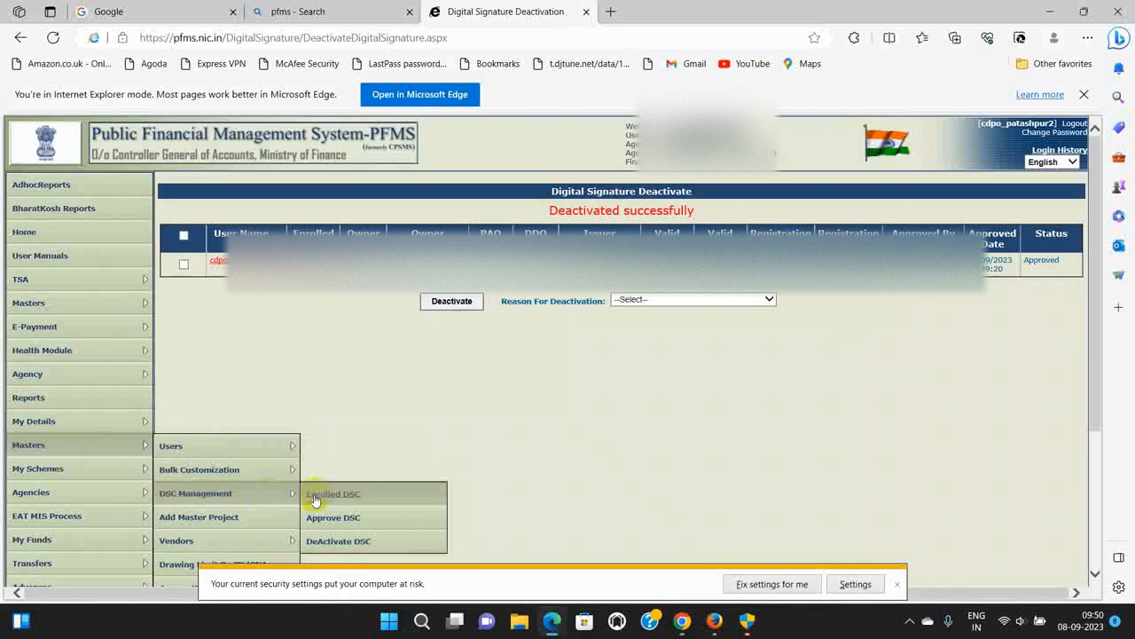
left_click(344, 502)
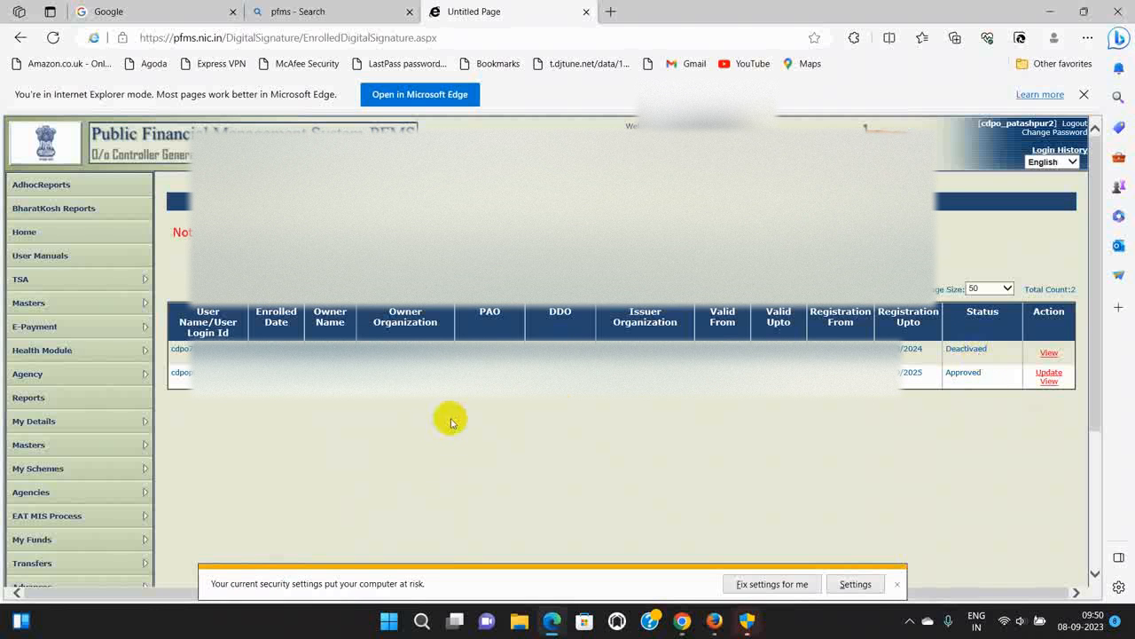
Step: Open the Signatory Configuration page for the agency's bank accounts
scroll(470, 416, "down", 3)
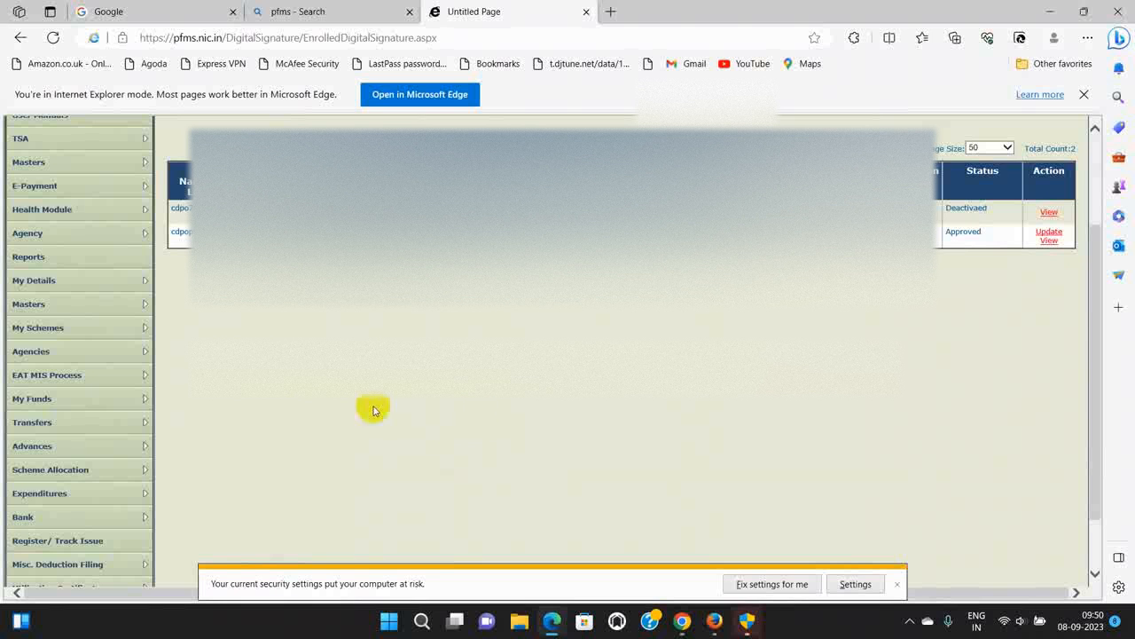
scroll(258, 396, "down", 1)
mouse_move(58, 451)
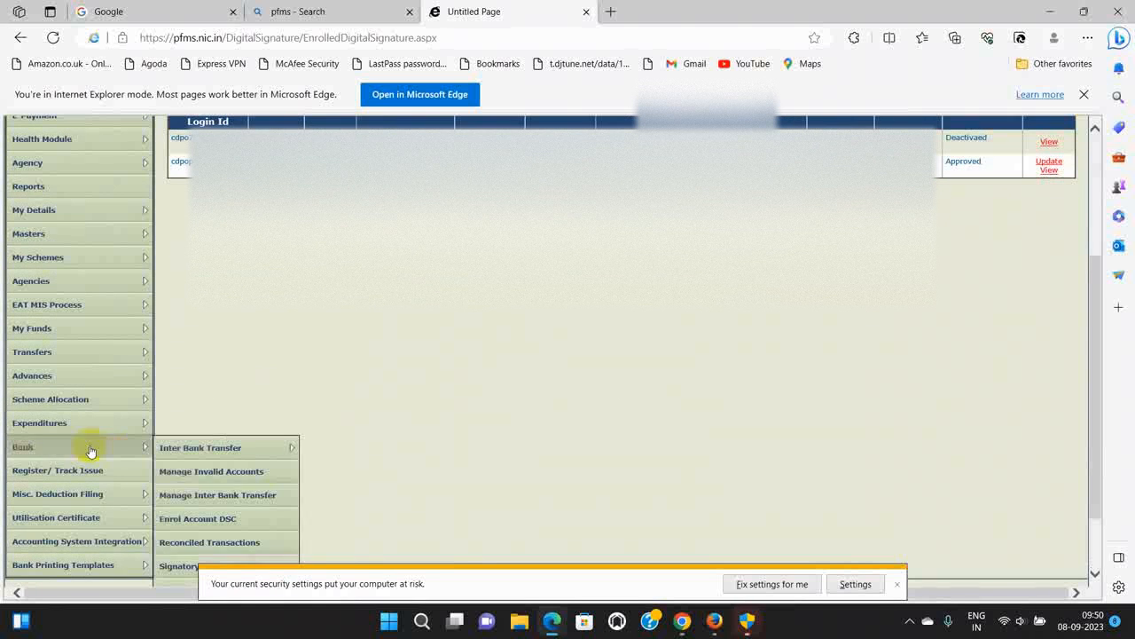
scroll(249, 452, "down", 1)
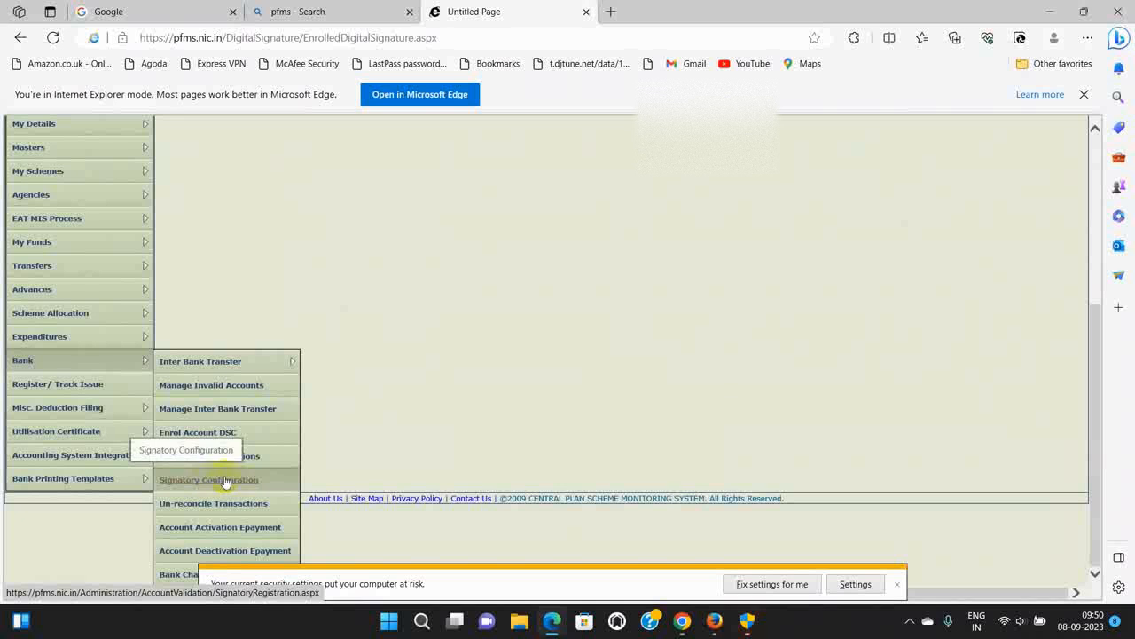
left_click(224, 480)
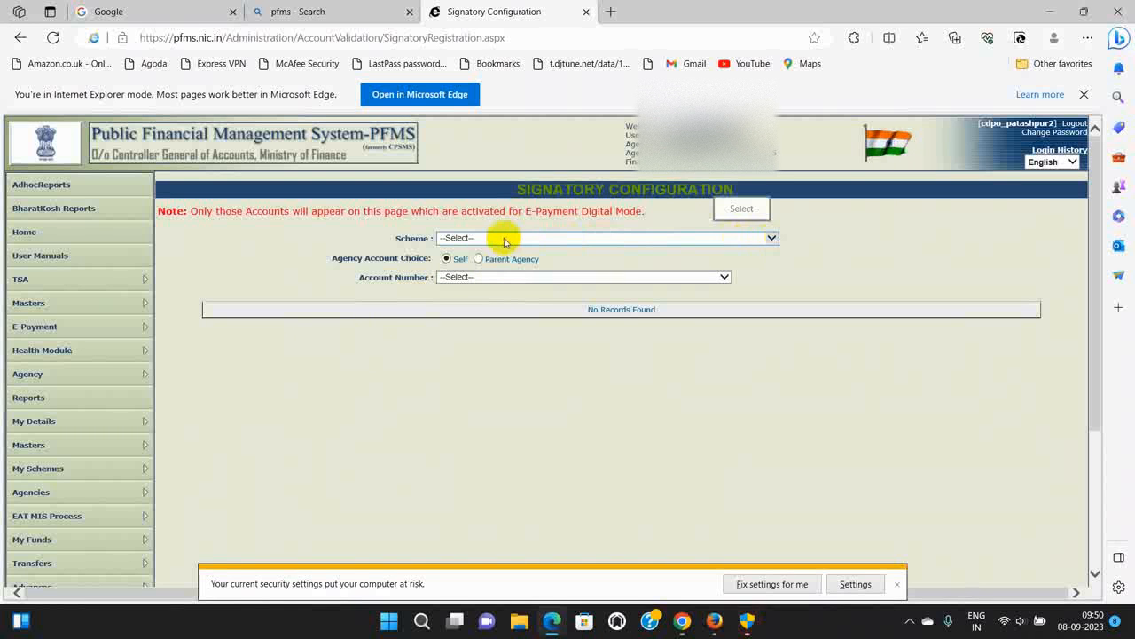
Step: Load the signatory settings for scheme WB155 - Supplementary Nutrition Programme [SNP] and its Union Bank of India account
left_click(771, 238)
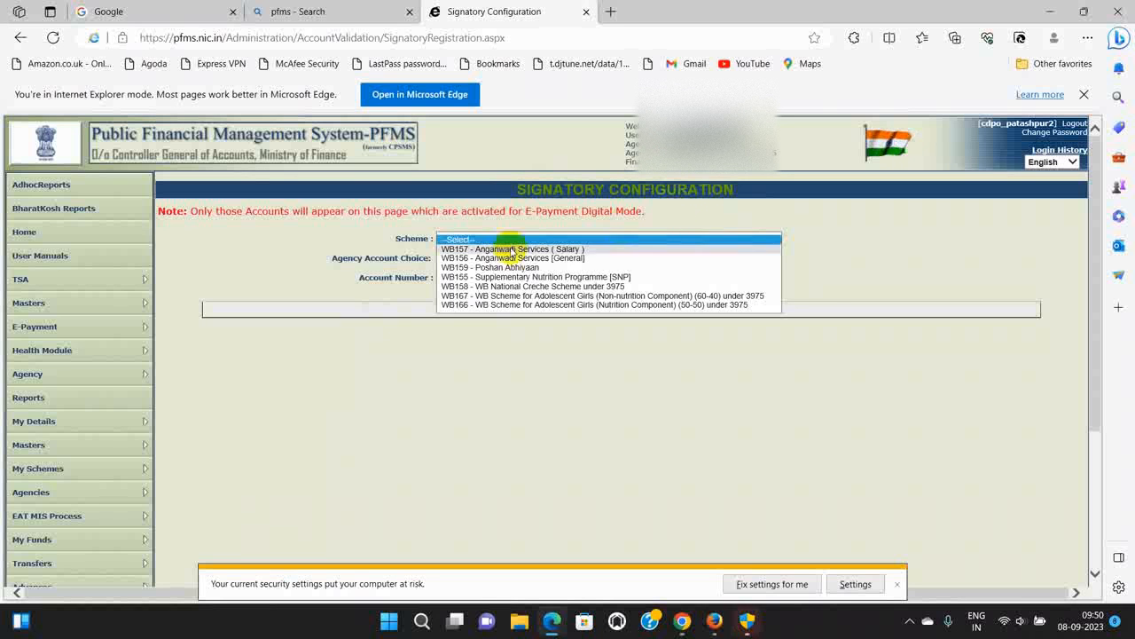
left_click(486, 276)
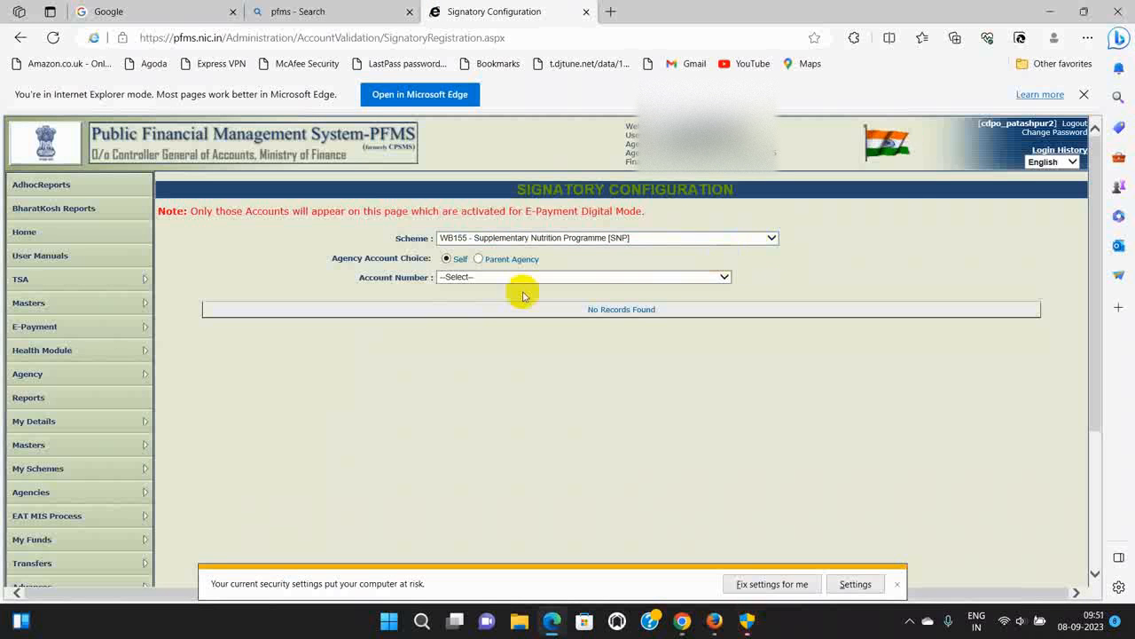
left_click(725, 278)
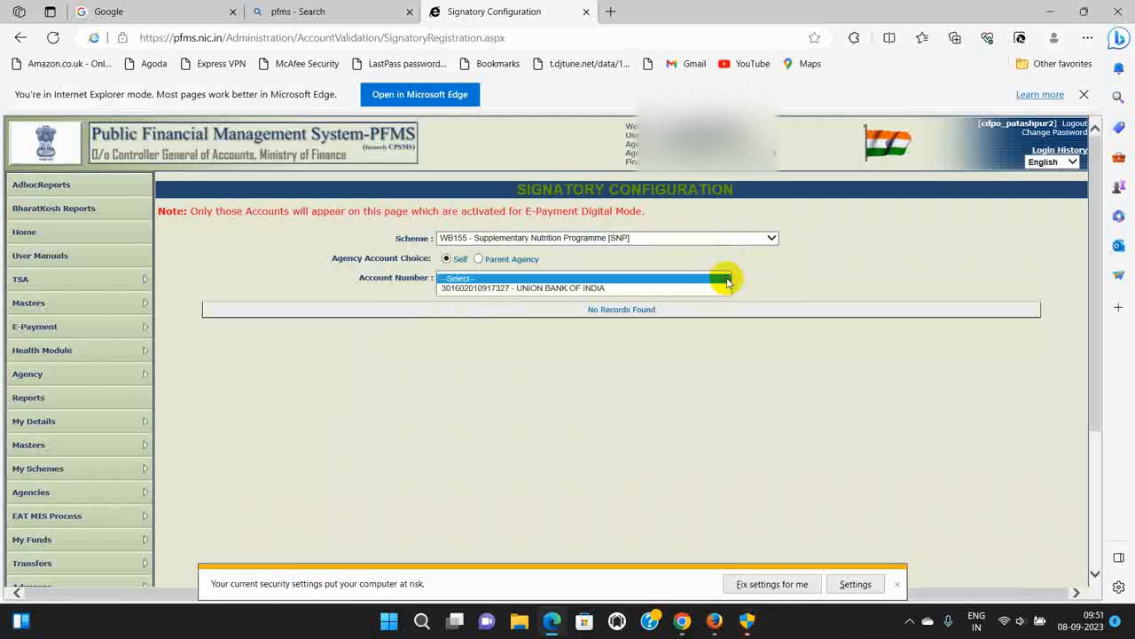
left_click(586, 289)
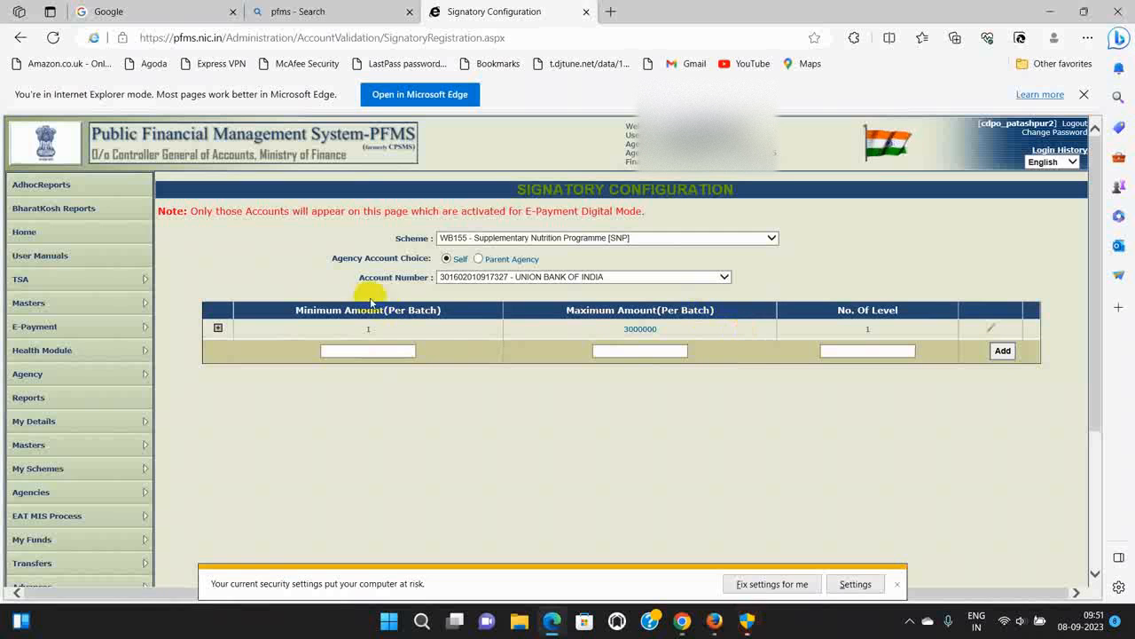
Step: Edit the existing level 1 CDPO signatory of the 1 to 3000000 batch amount range, setting its From Date to 07/09/2023
left_click(218, 329)
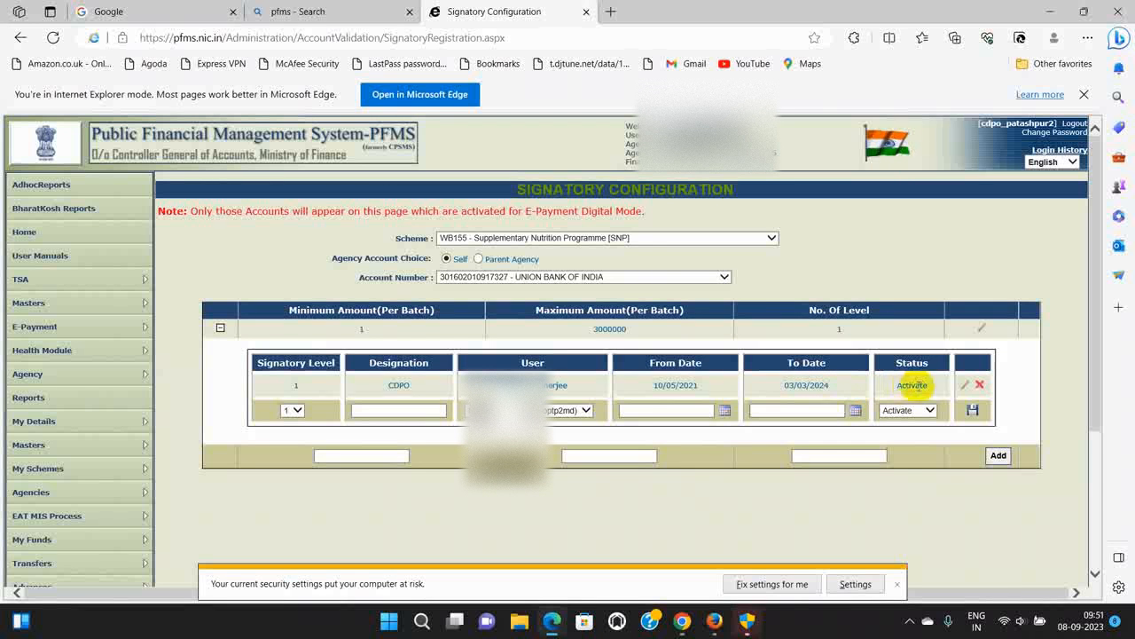
left_click(966, 387)
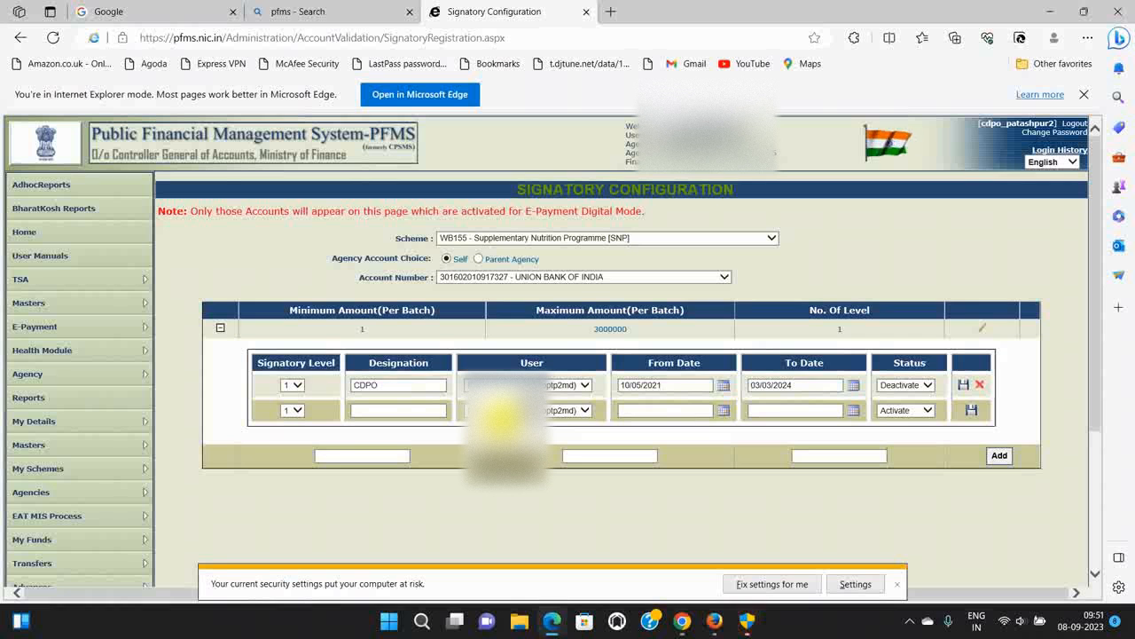
left_click(554, 411)
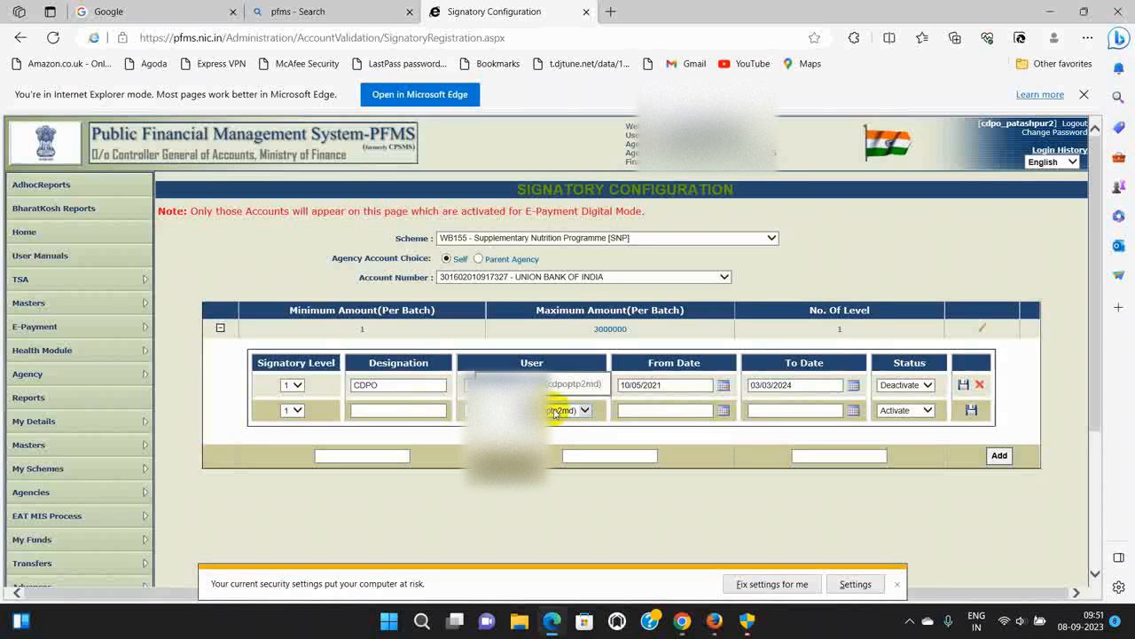
left_click(382, 410)
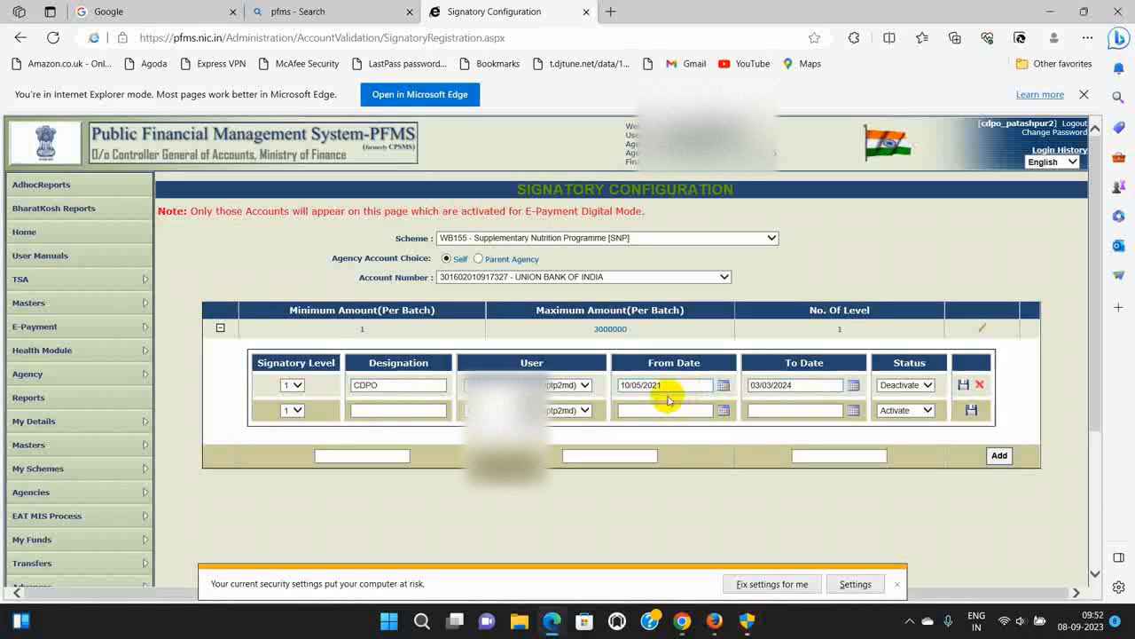
left_click(723, 385)
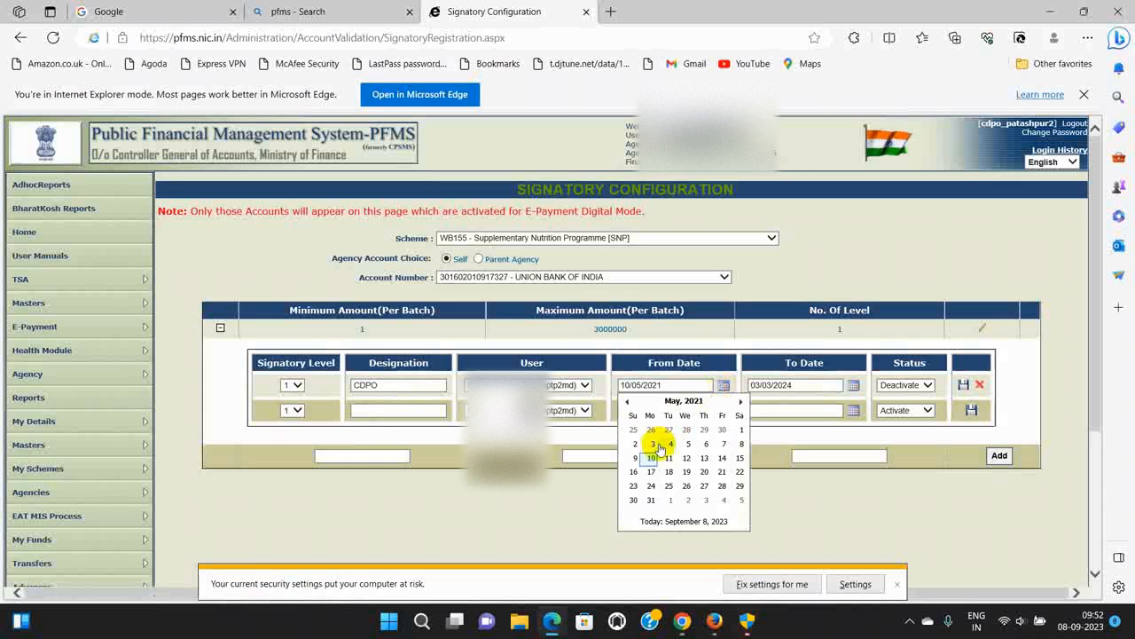
left_click(684, 401)
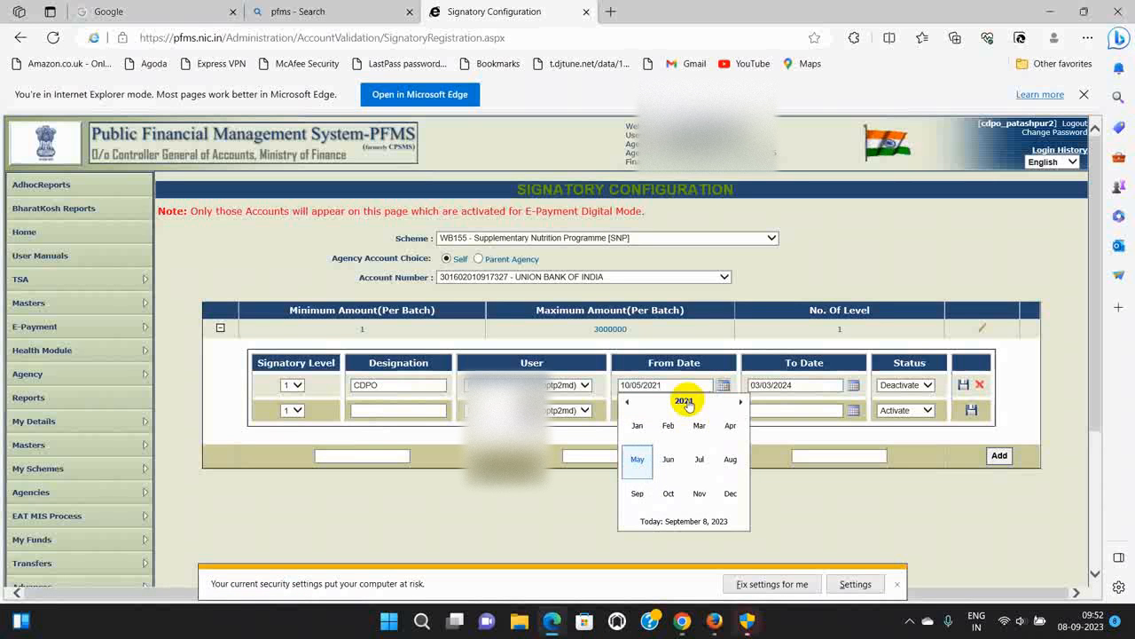
left_click(688, 403)
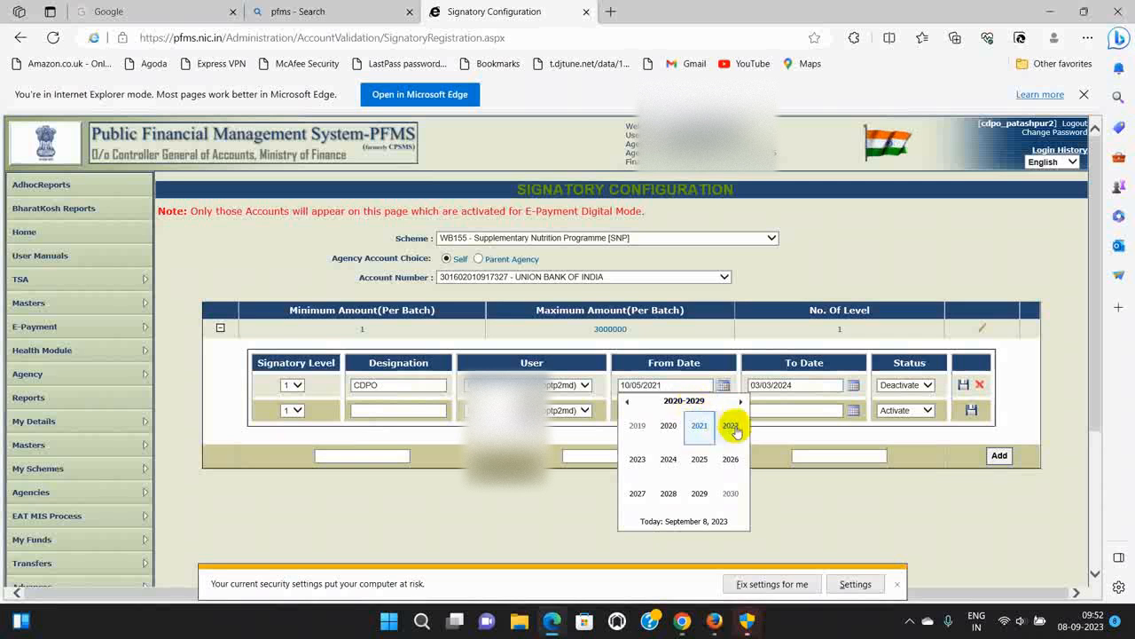
left_click(636, 458)
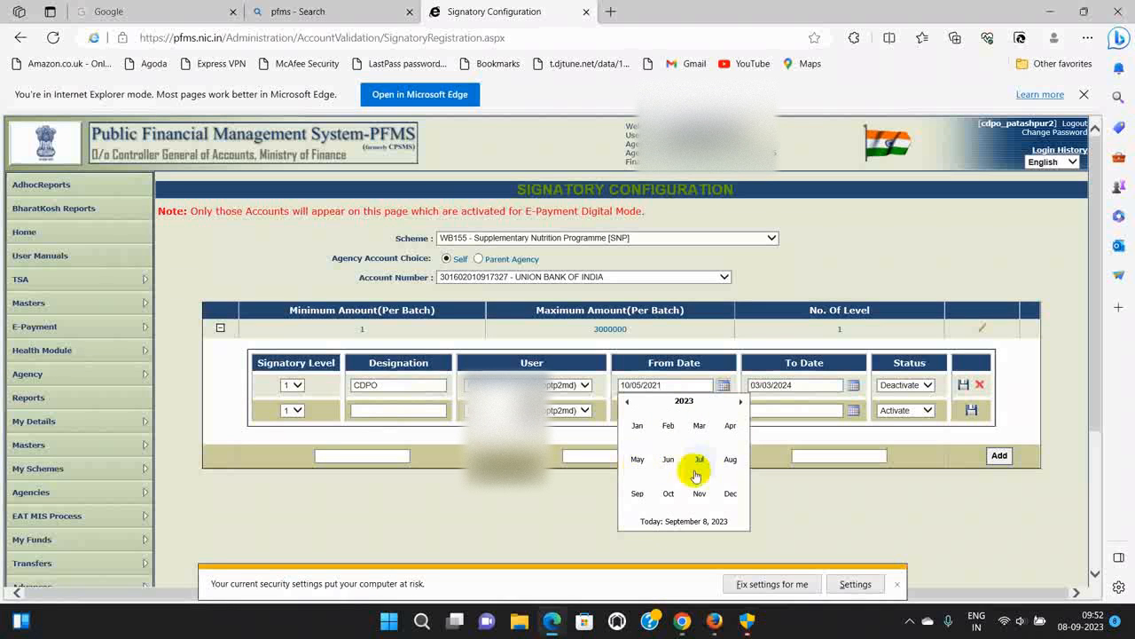
left_click(731, 460)
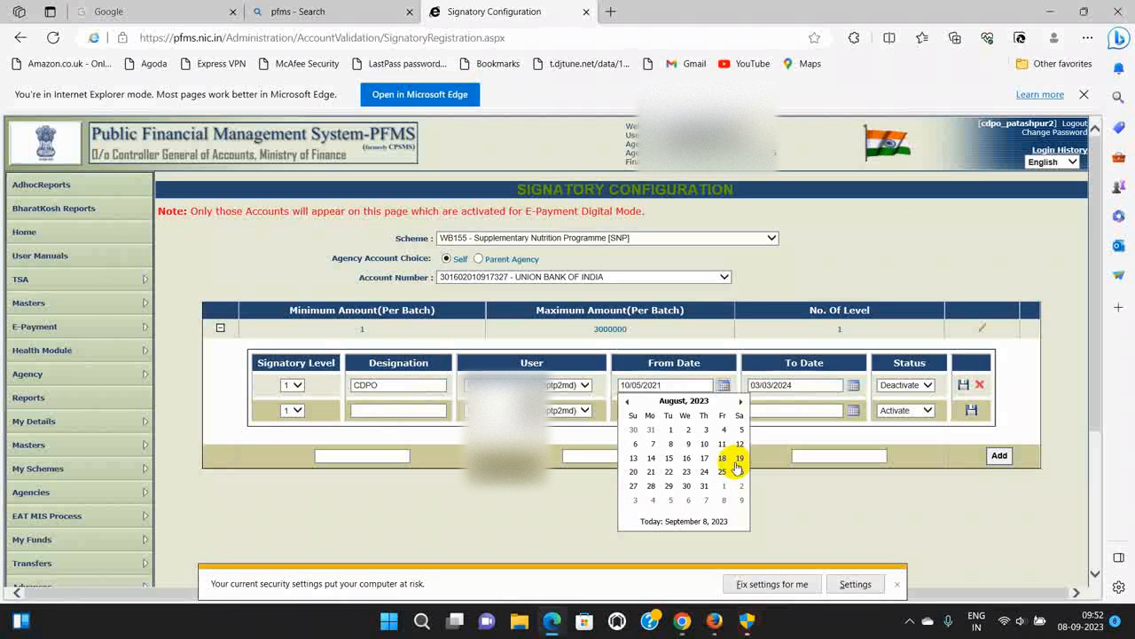
left_click(741, 402)
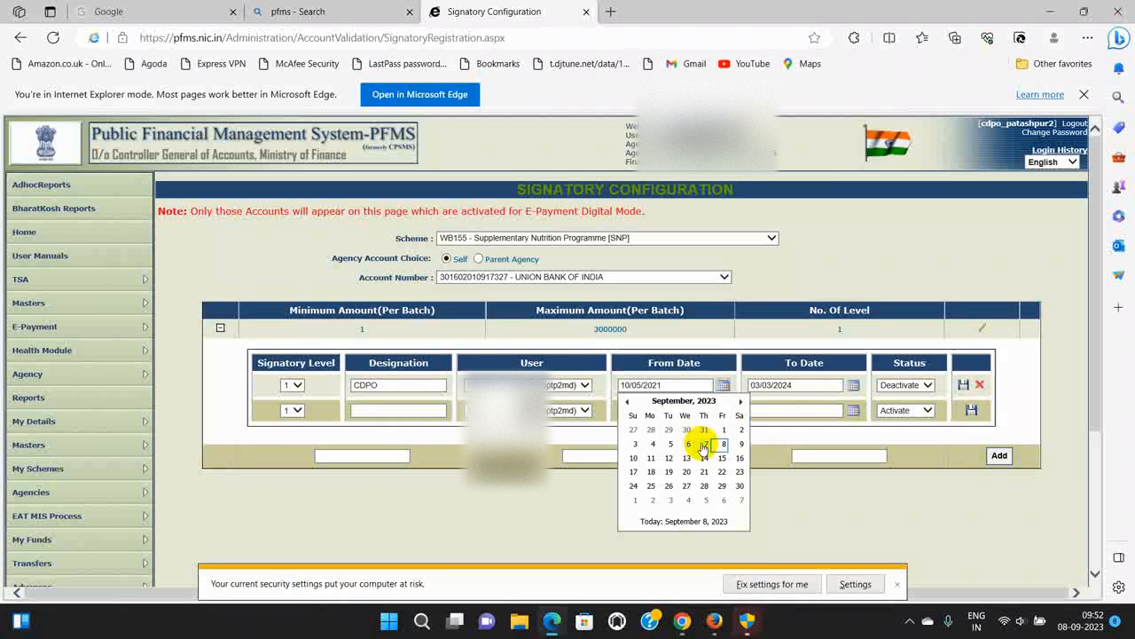
left_click(703, 446)
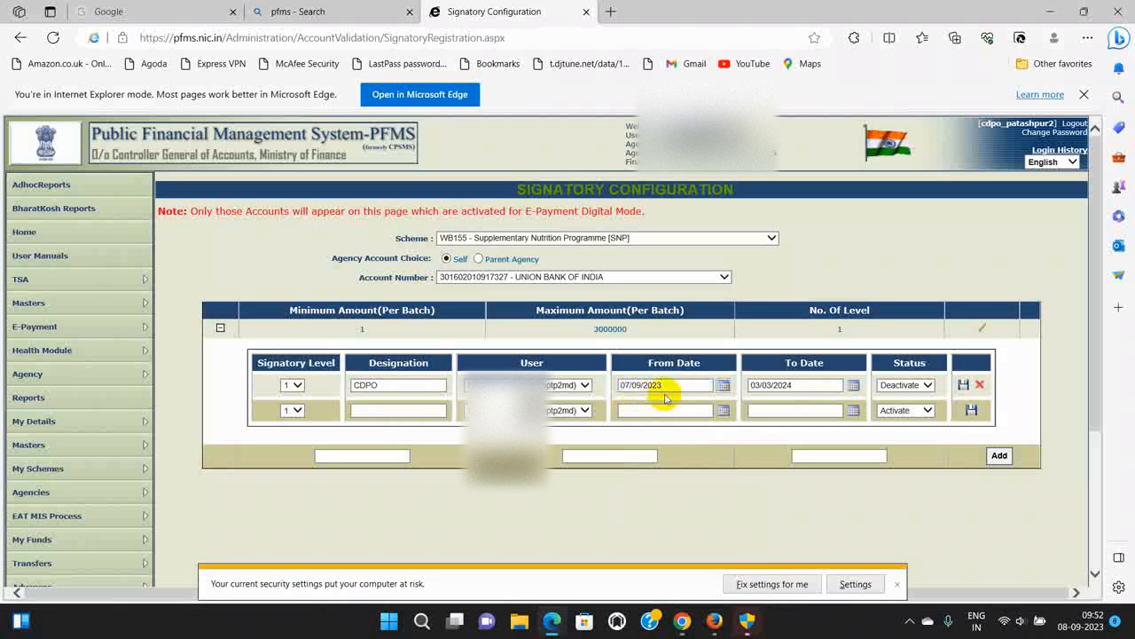
Step: Set the level 1 CDPO signatory's To Date to 31/12/2025
left_click(852, 393)
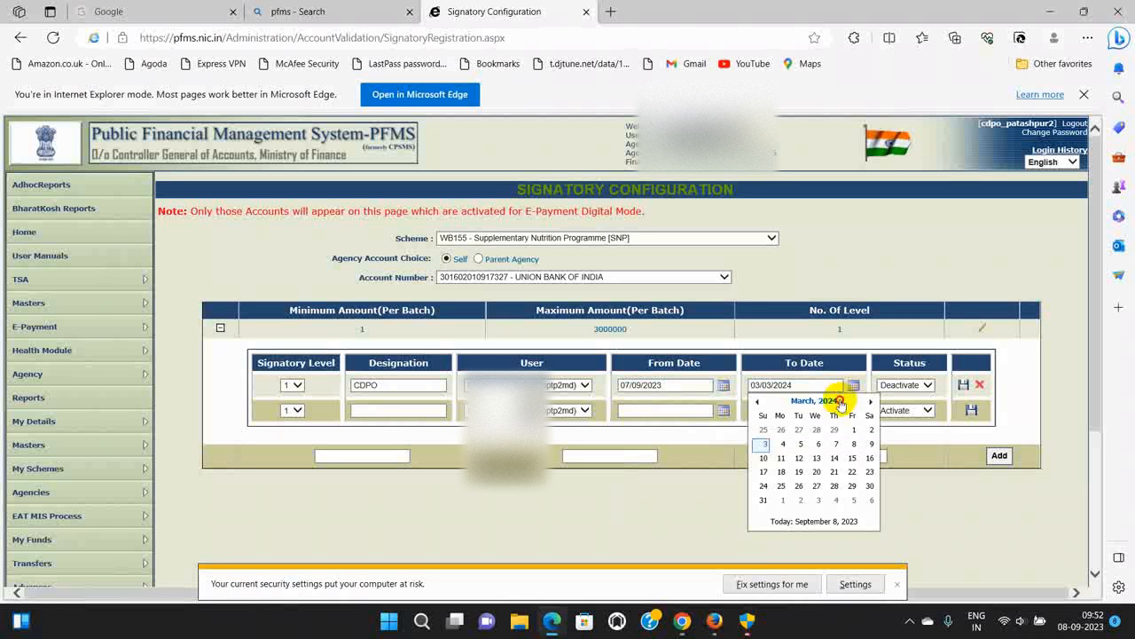
left_click(827, 401)
left_click(816, 400)
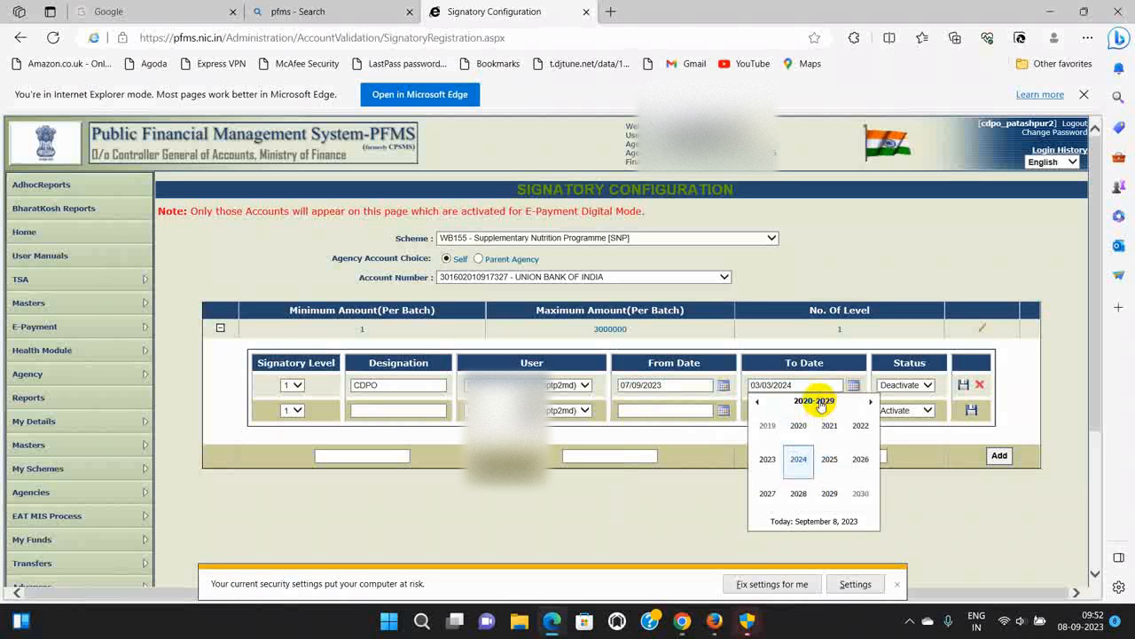
left_click(829, 461)
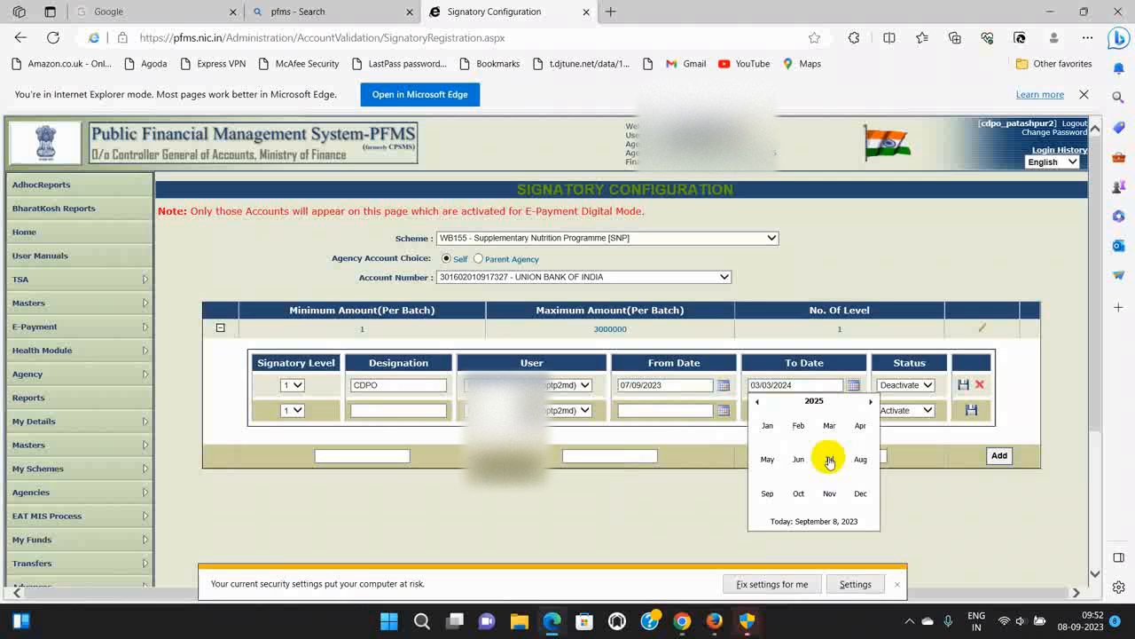
left_click(860, 494)
left_click(816, 486)
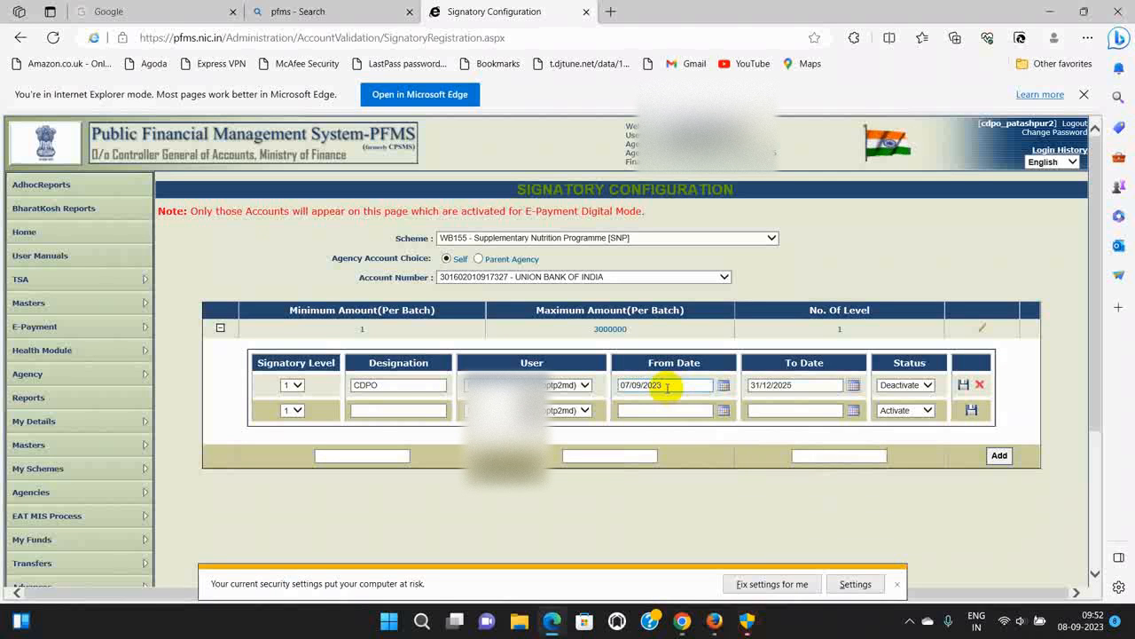
Step: Set the CDPO signatory's status to Activate and save the updated signatory
left_click(927, 387)
left_click(900, 379)
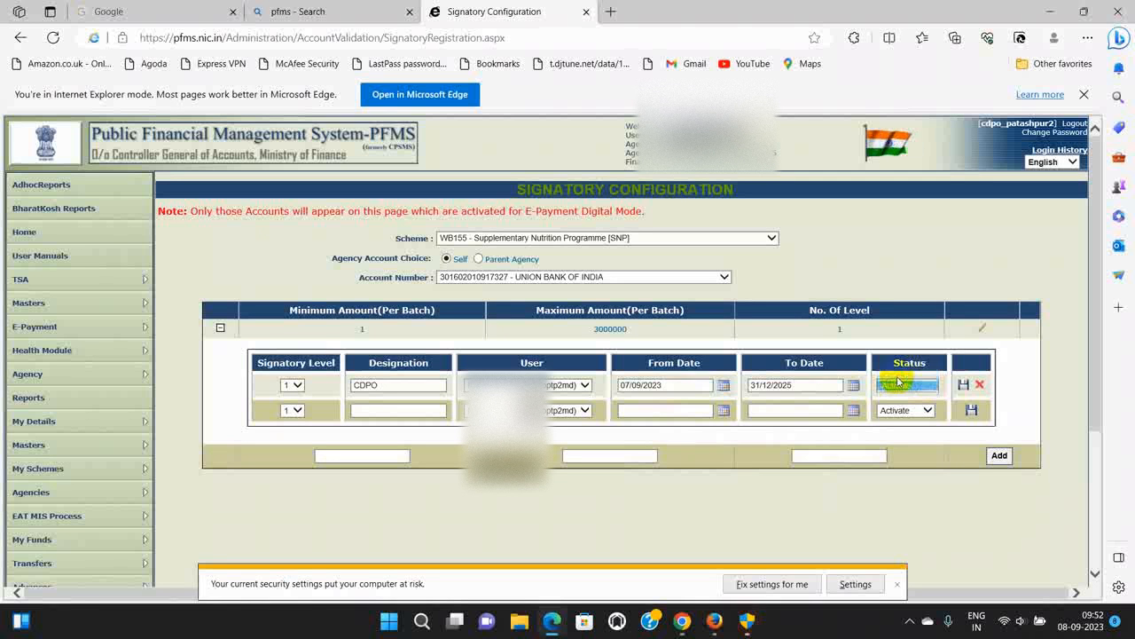
left_click(963, 386)
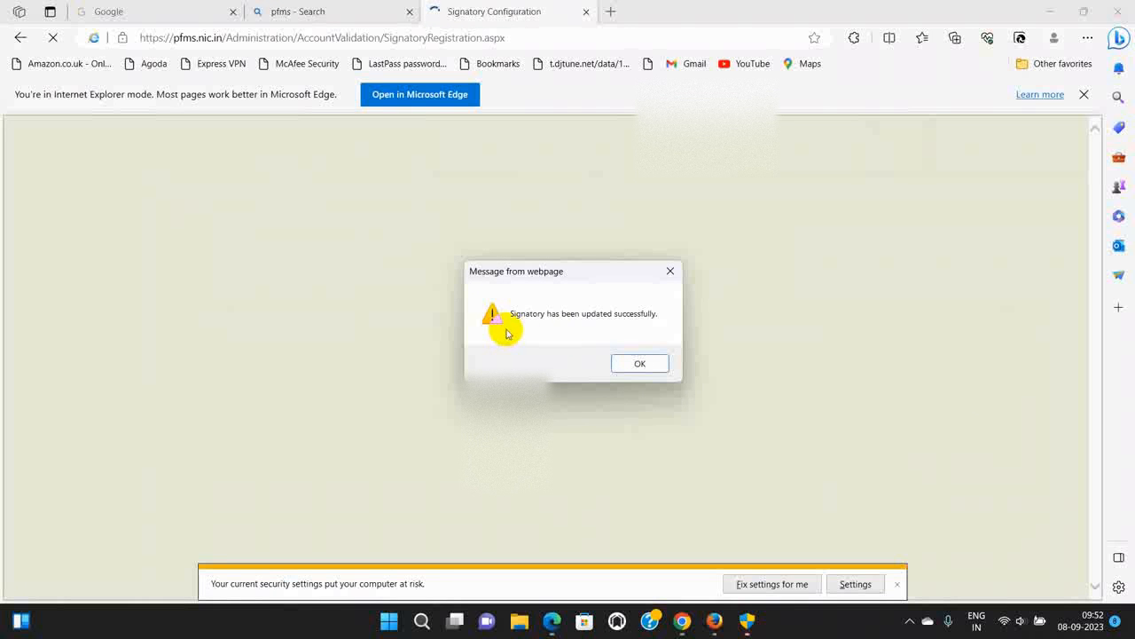
left_click(648, 362)
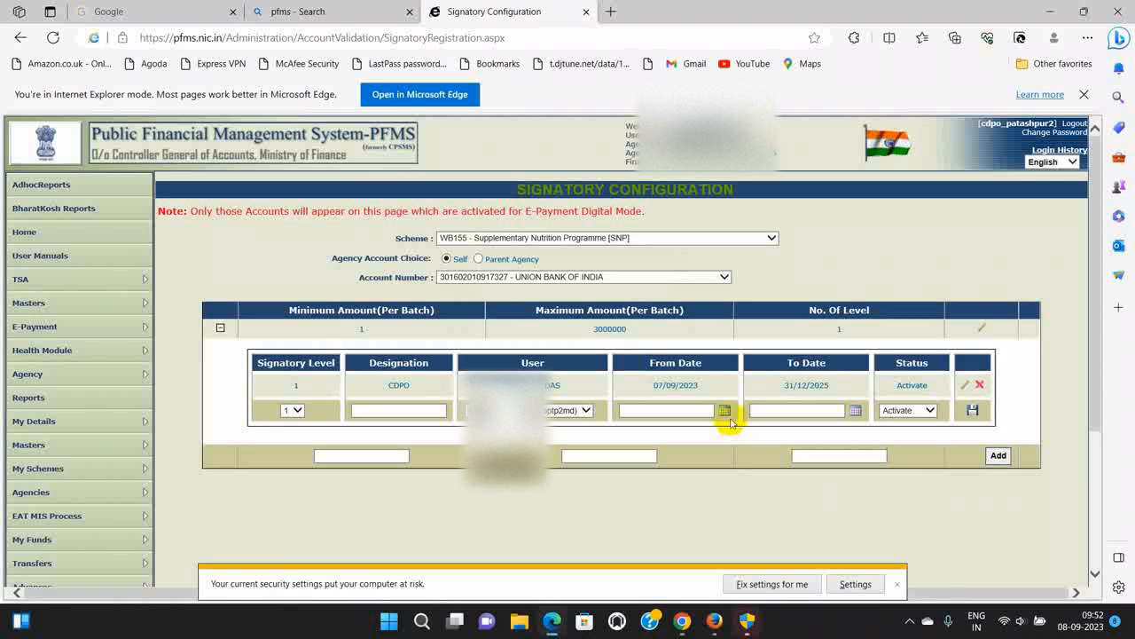
Step: Reopen Signatory Configuration and bring up the WB155 scheme's Union Bank of India account again to review its batch amount limits
scroll(106, 471, "down", 3)
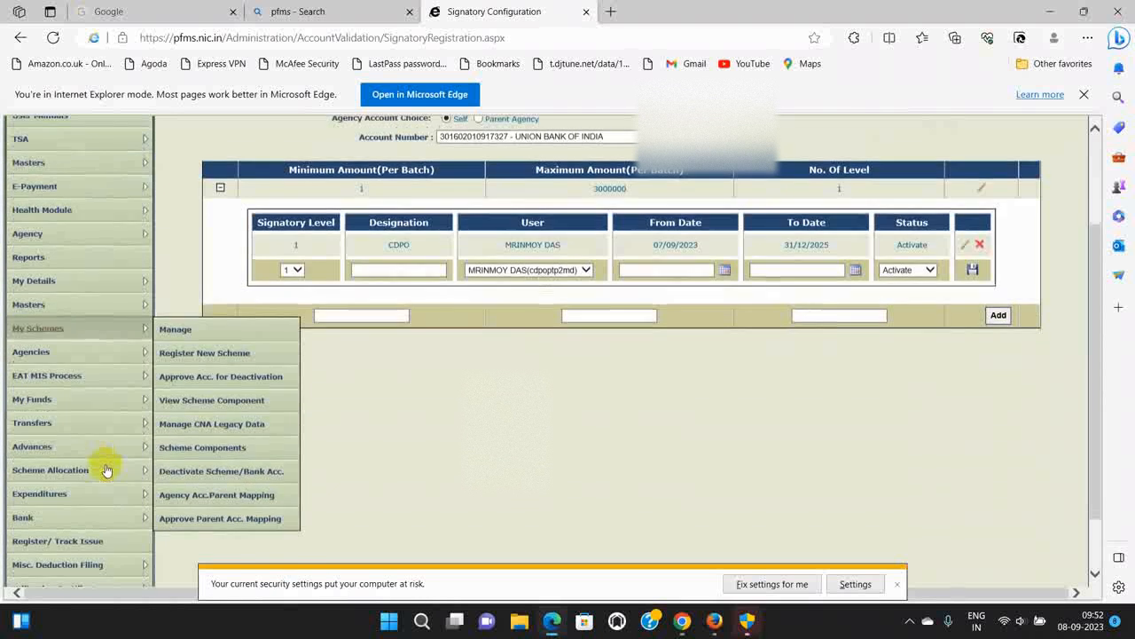
mouse_move(33, 511)
scroll(158, 514, "down", 3)
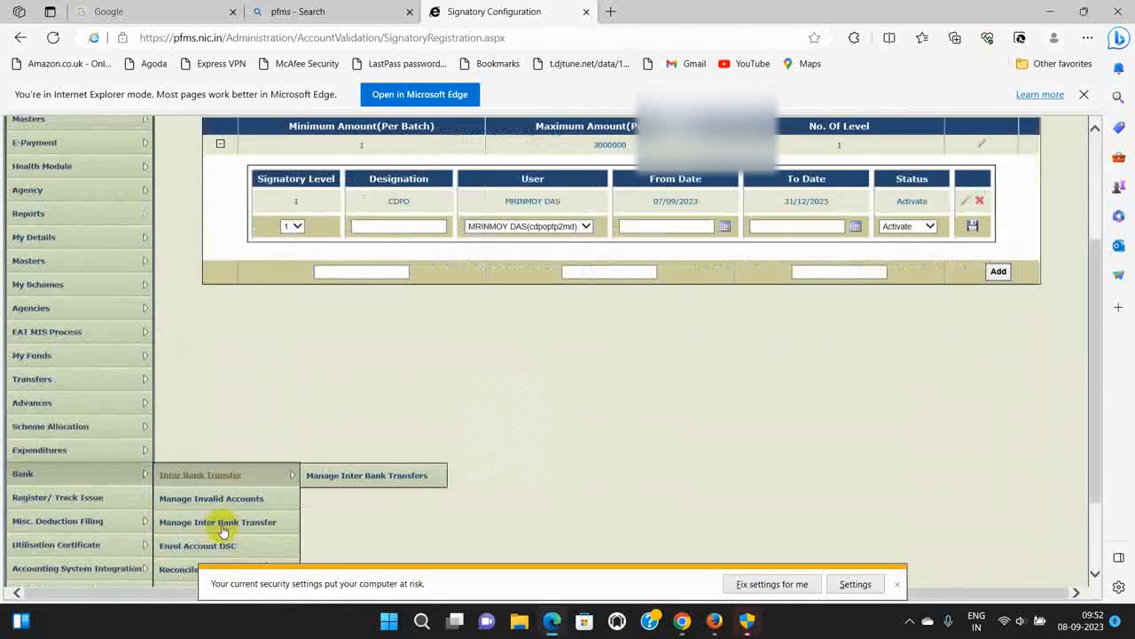
left_click(217, 498)
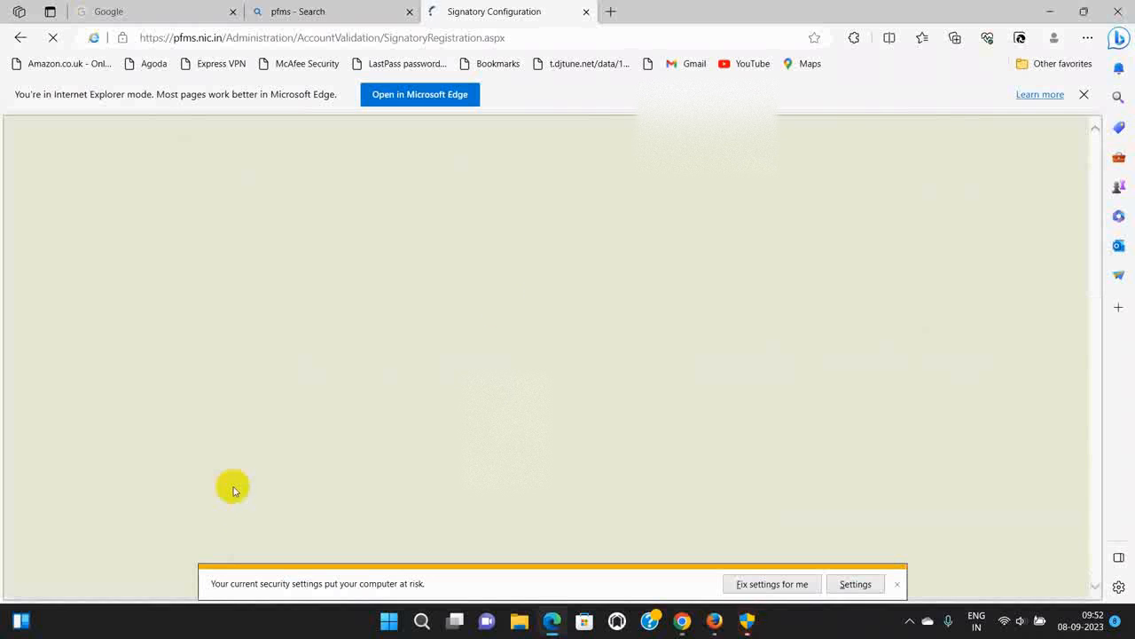
left_click(765, 237)
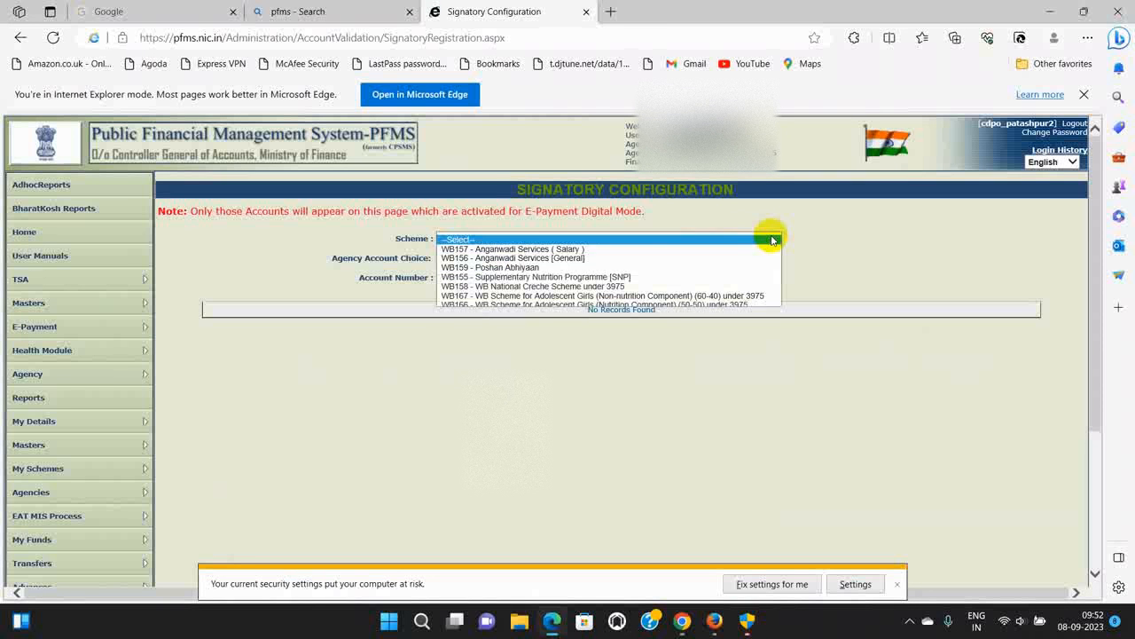
left_click(497, 274)
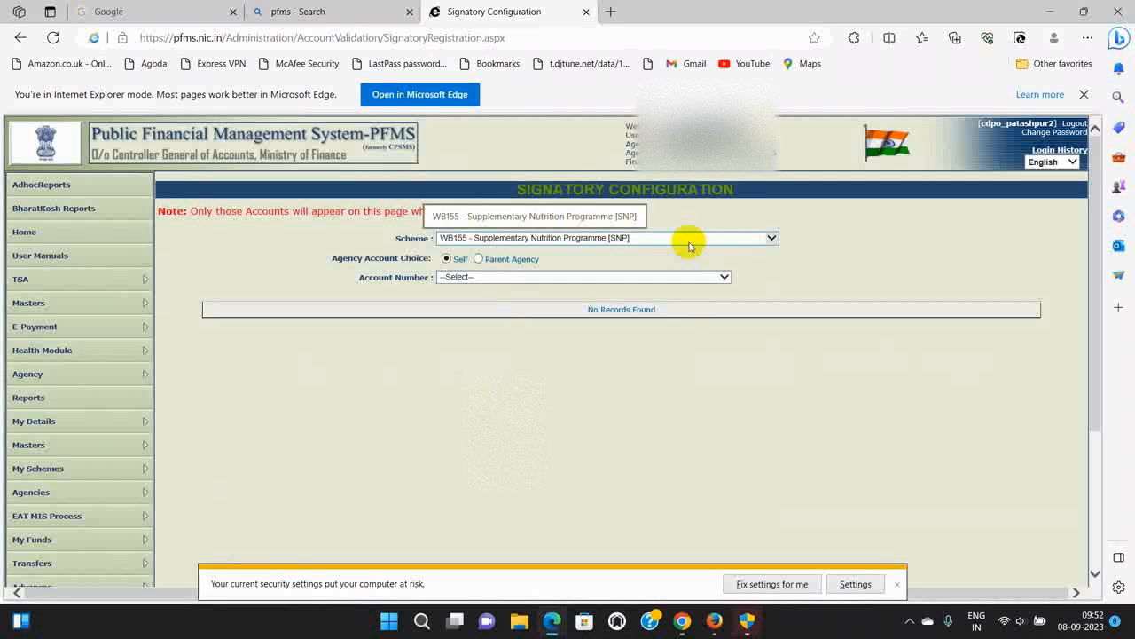
left_click(720, 279)
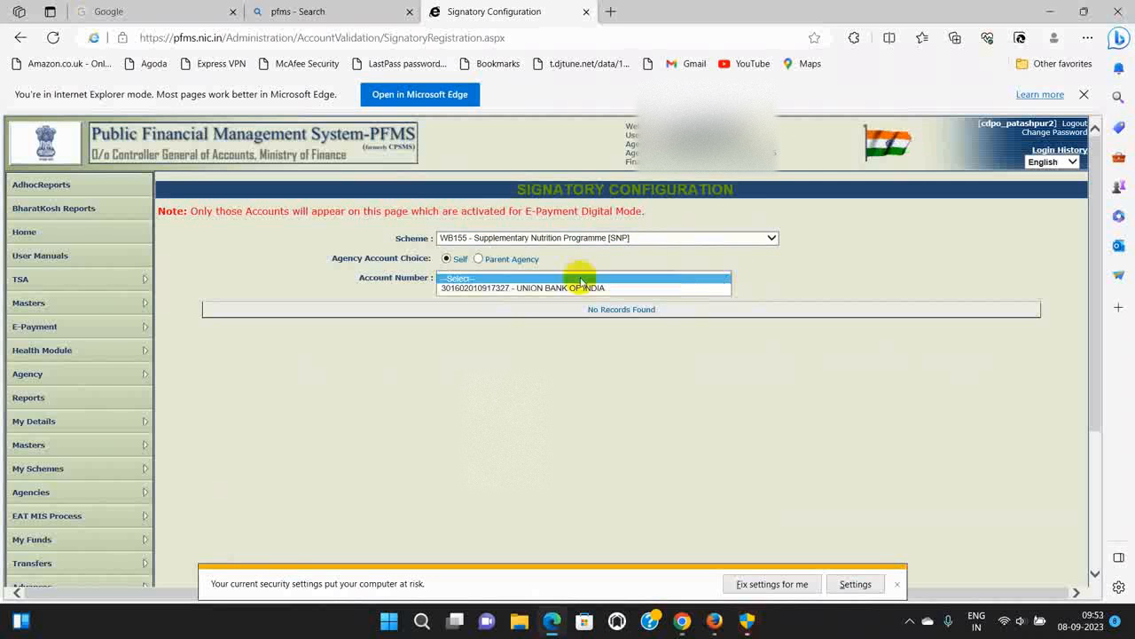
left_click(537, 287)
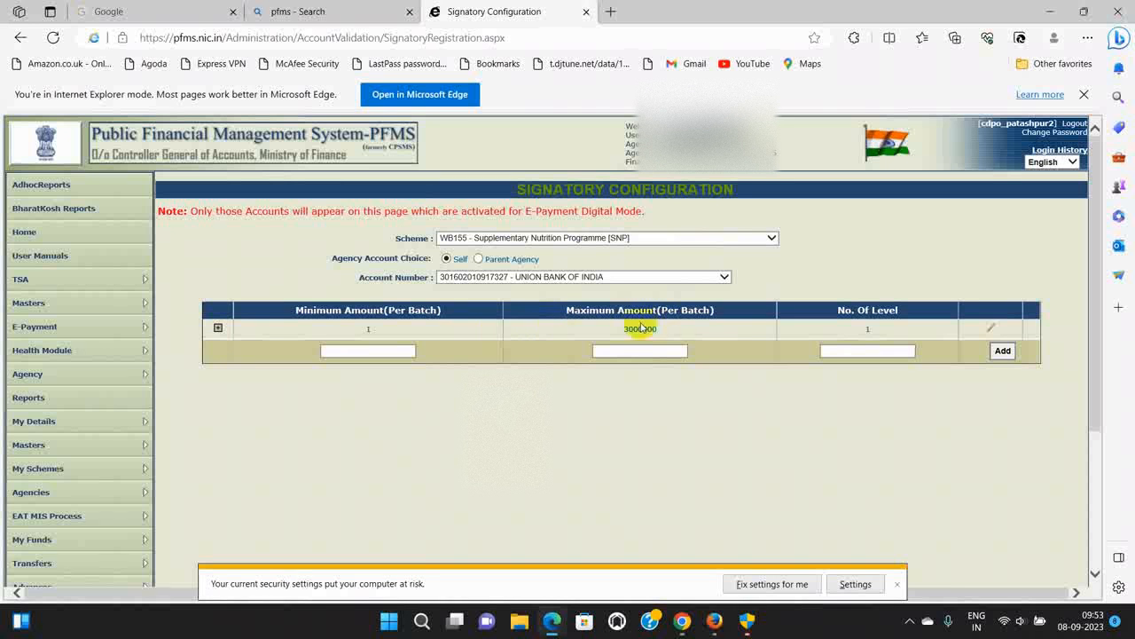
Step: Expand the 1 to 3000000 batch amount range and review its configured level 1 CDPO signatory
left_click(218, 328)
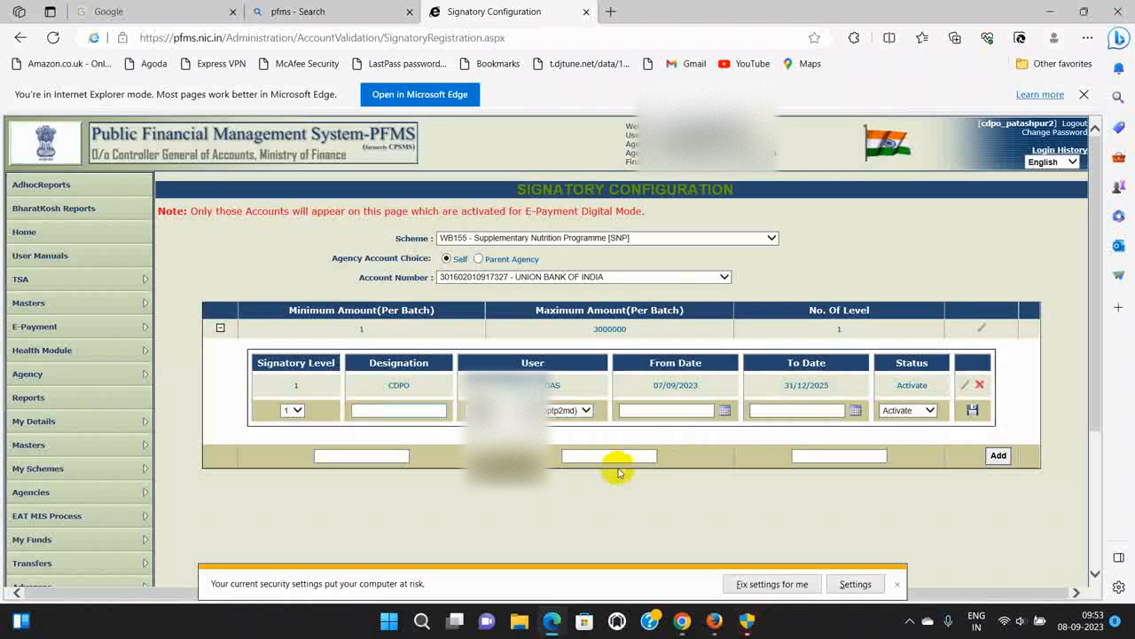
scroll(618, 472, "down", 3)
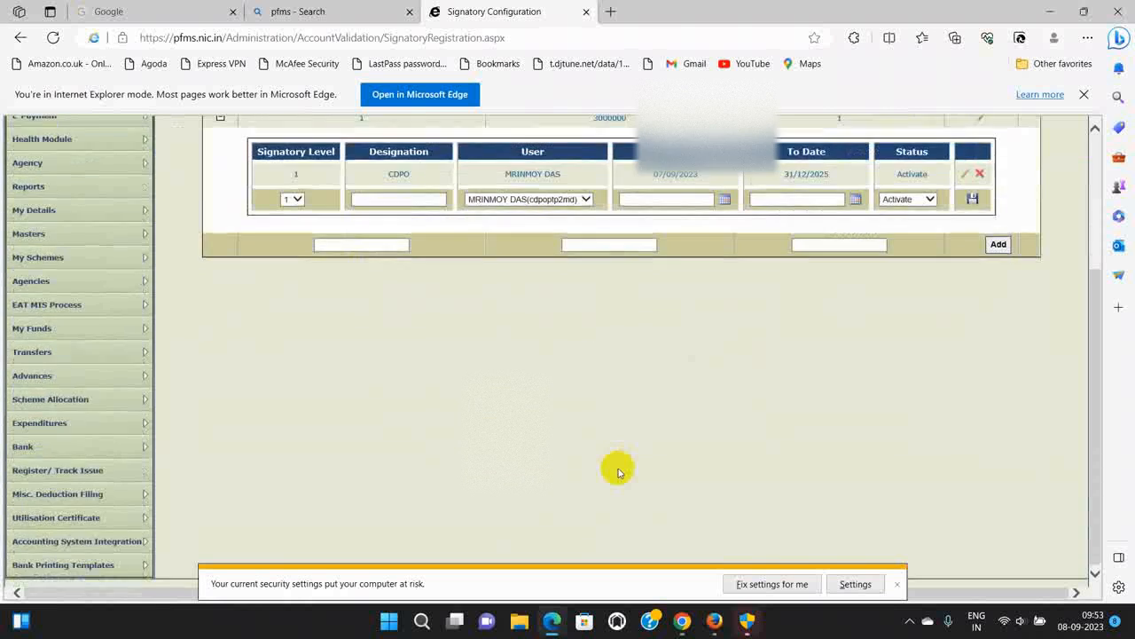
scroll(619, 472, "up", 3)
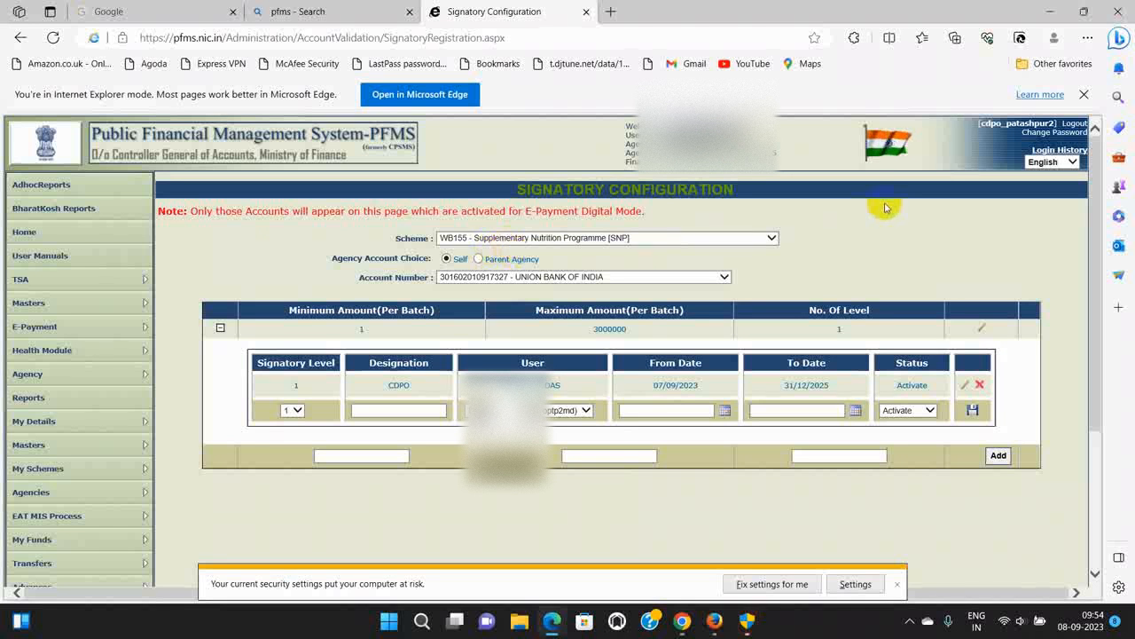
Step: Log out of the agency's current account and switch to the new Data Approver's login
left_click(1075, 123)
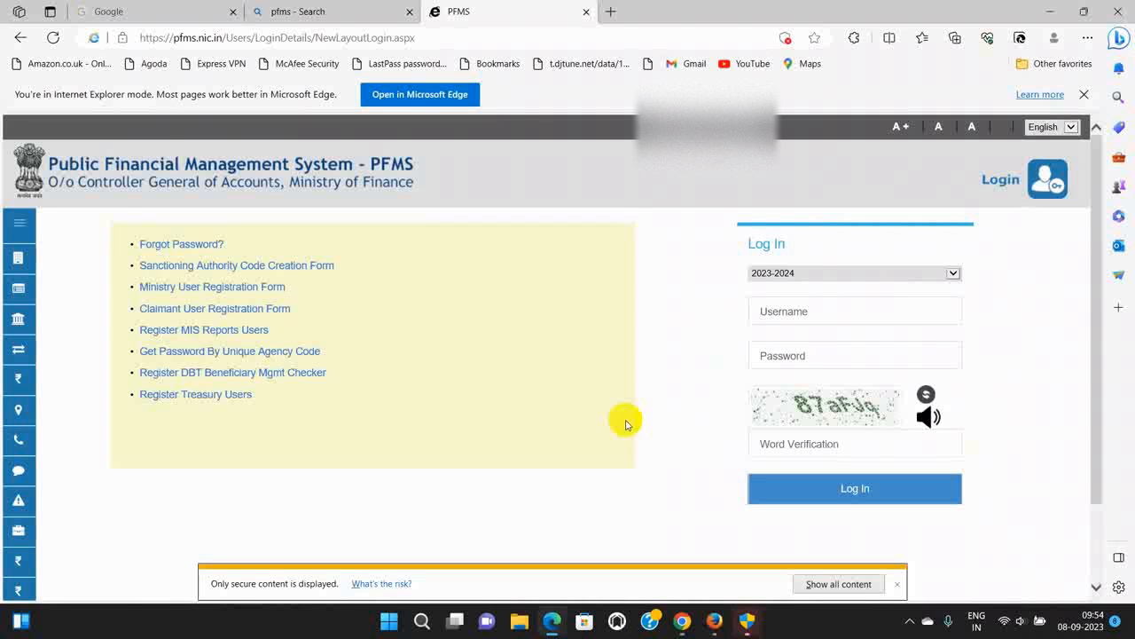
left_click(1101, 599)
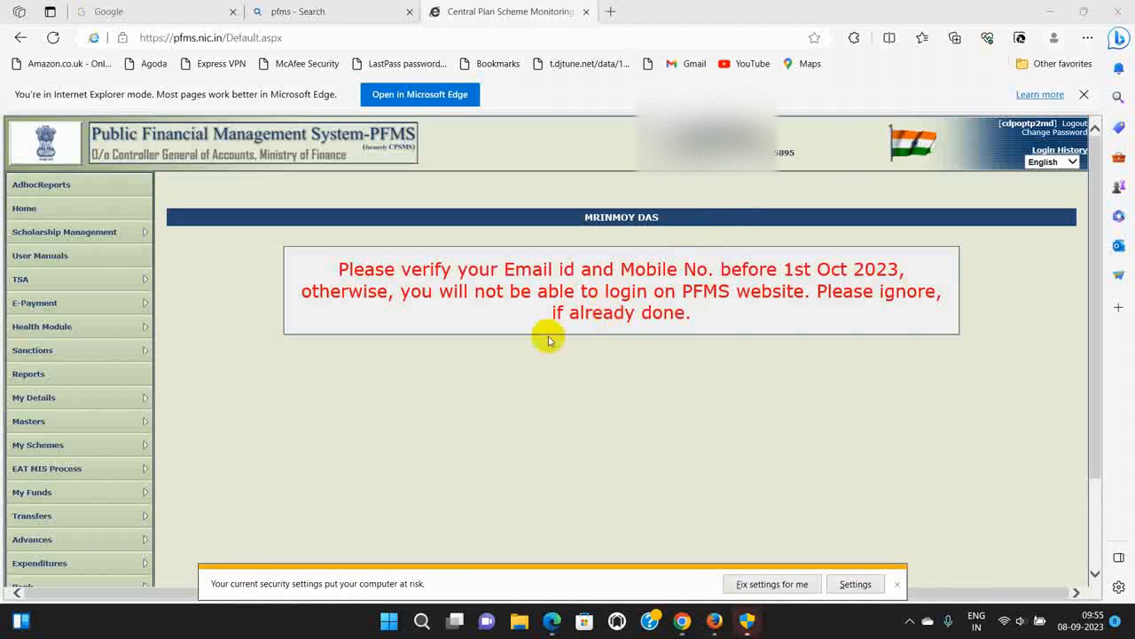
Step: Go to Enrol Account DSC, select the Union Bank of India account and start signing its enrolment file
mouse_move(80, 400)
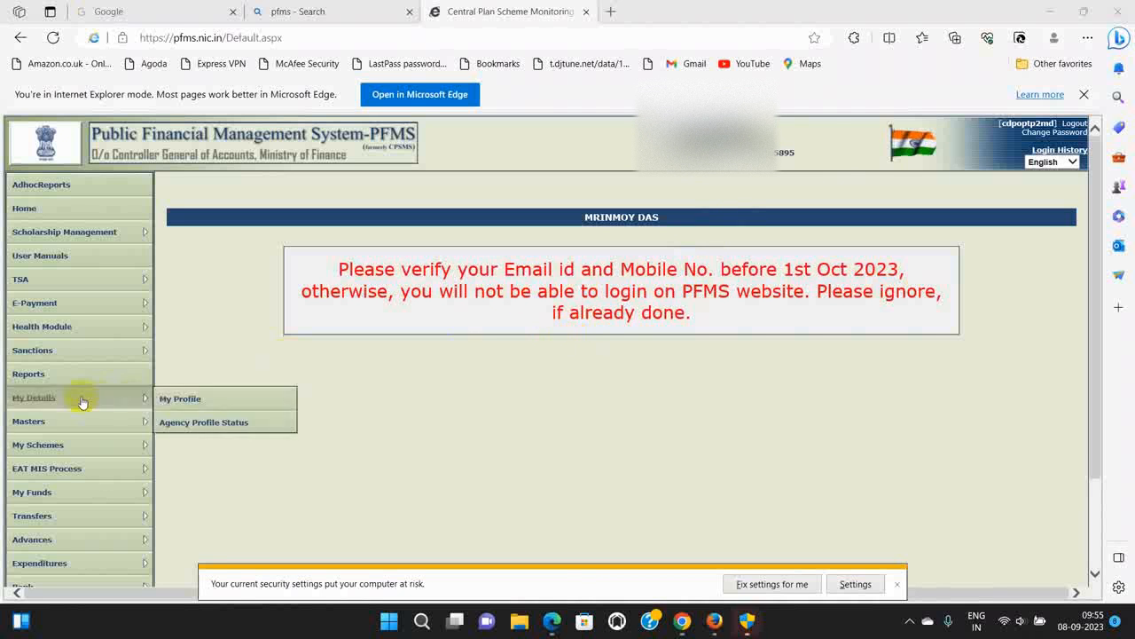
scroll(81, 400, "down", 2)
mouse_move(22, 470)
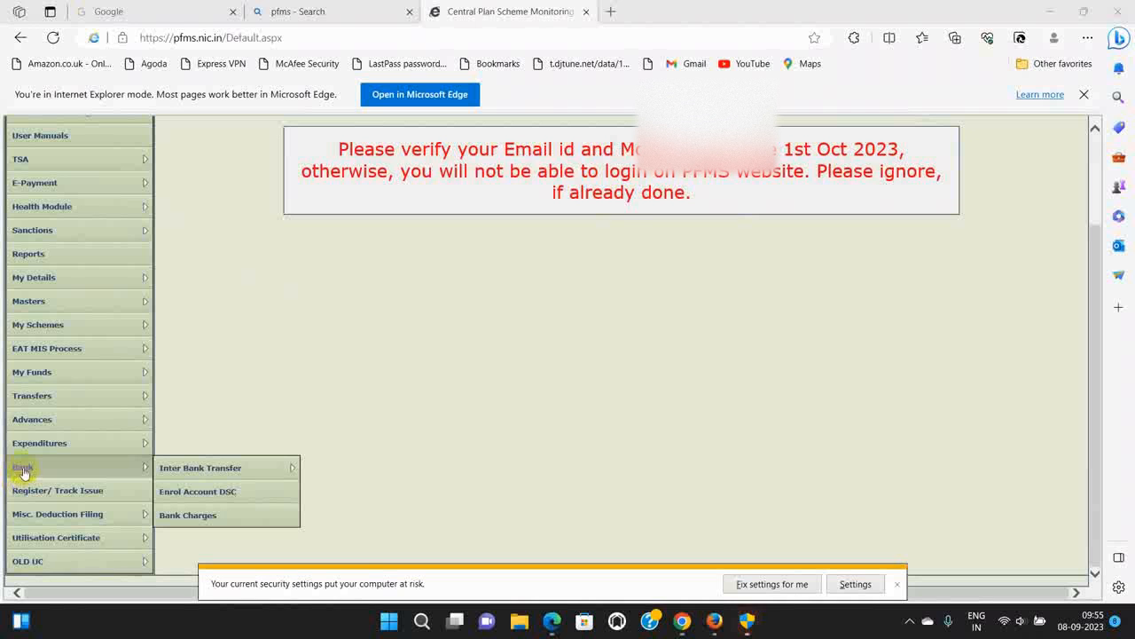
left_click(211, 496)
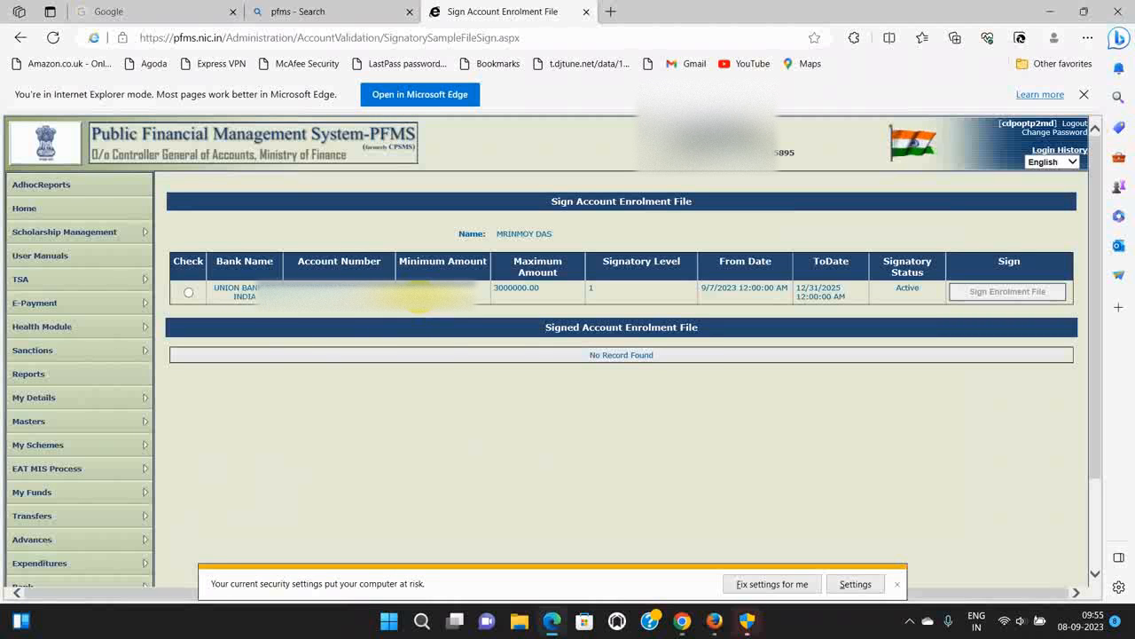
left_click(186, 291)
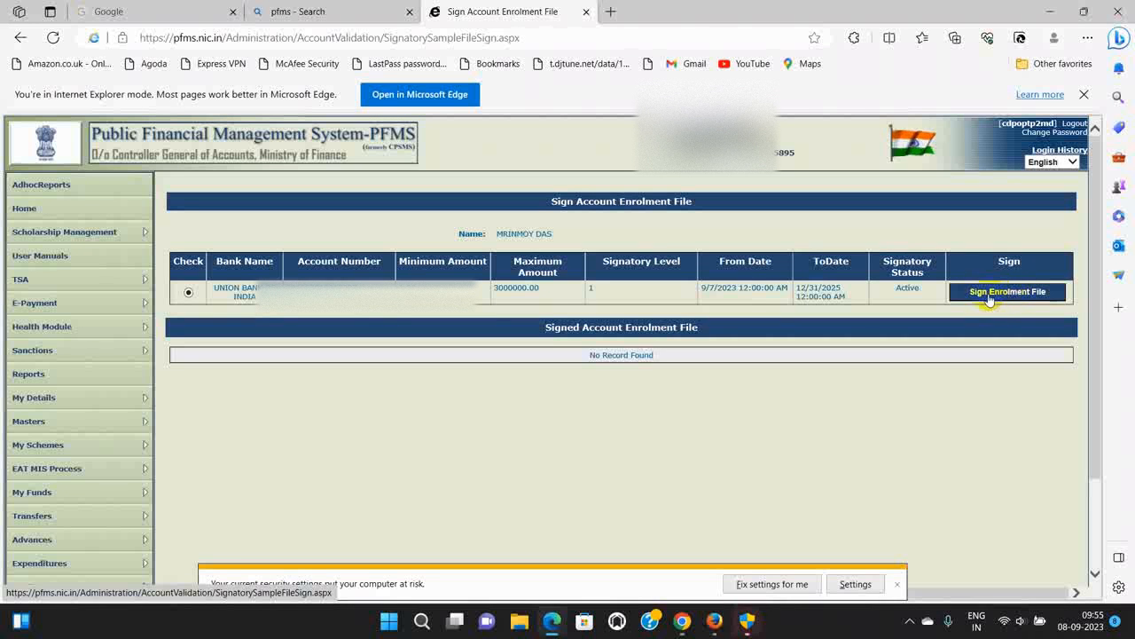
left_click(1009, 293)
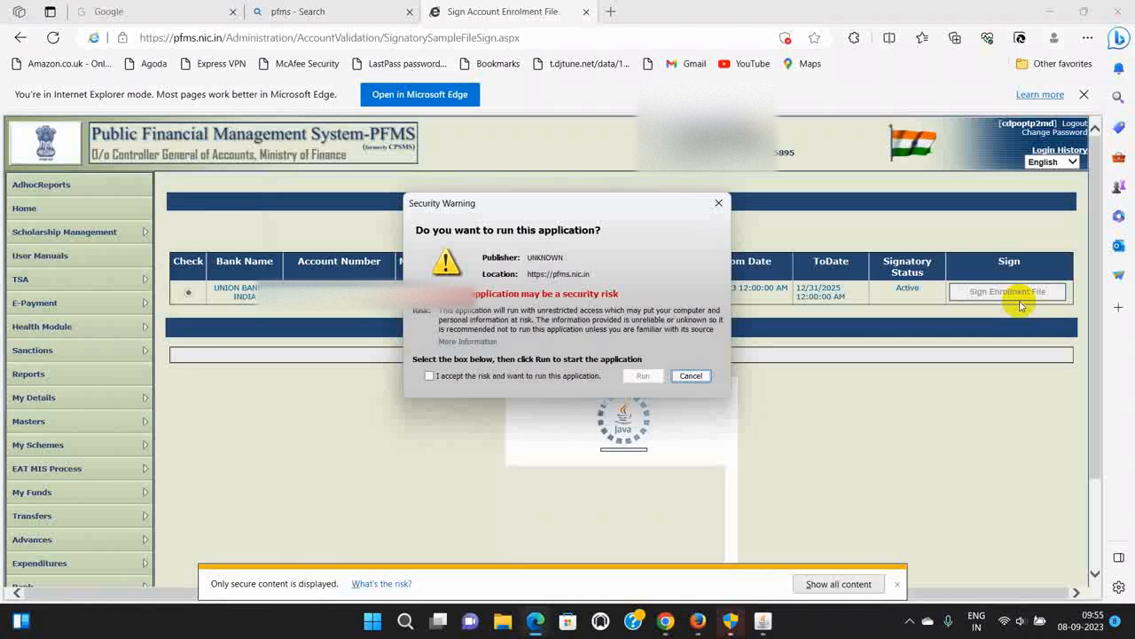
Step: Accept the risk of running the Java signing application and allow its potentially unsafe components to run
left_click(430, 377)
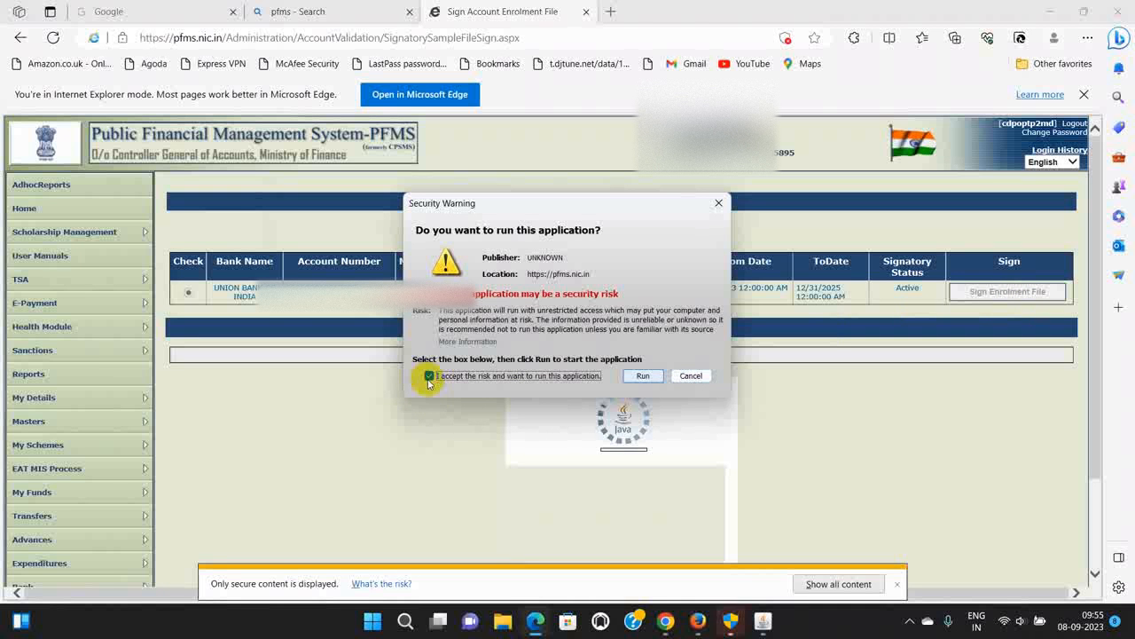
left_click(642, 376)
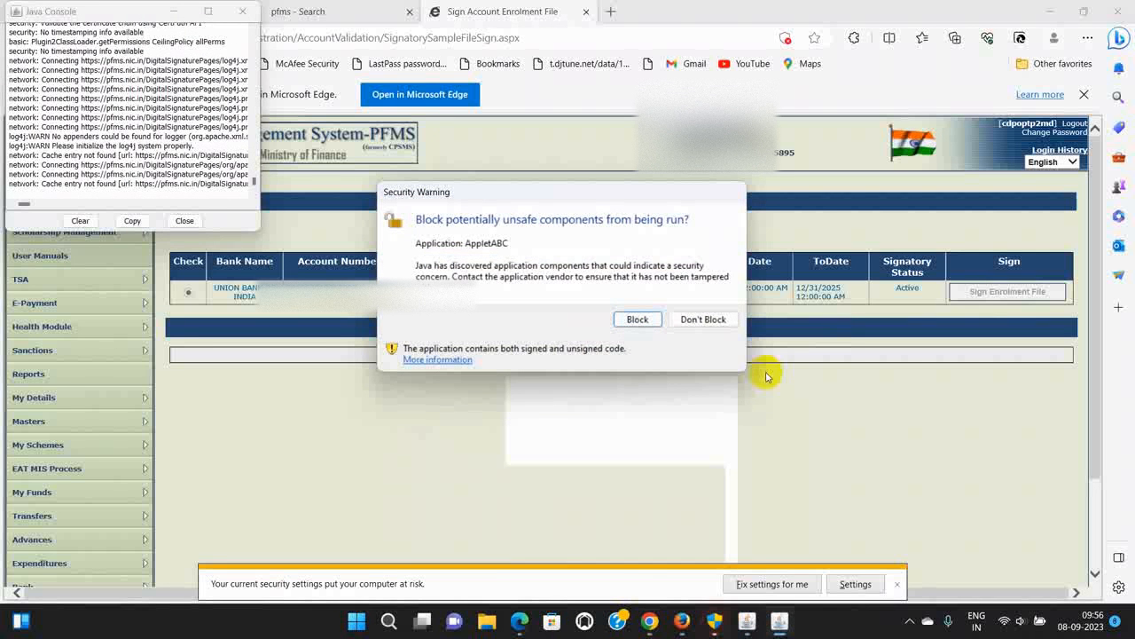
left_click(695, 320)
left_click(611, 353)
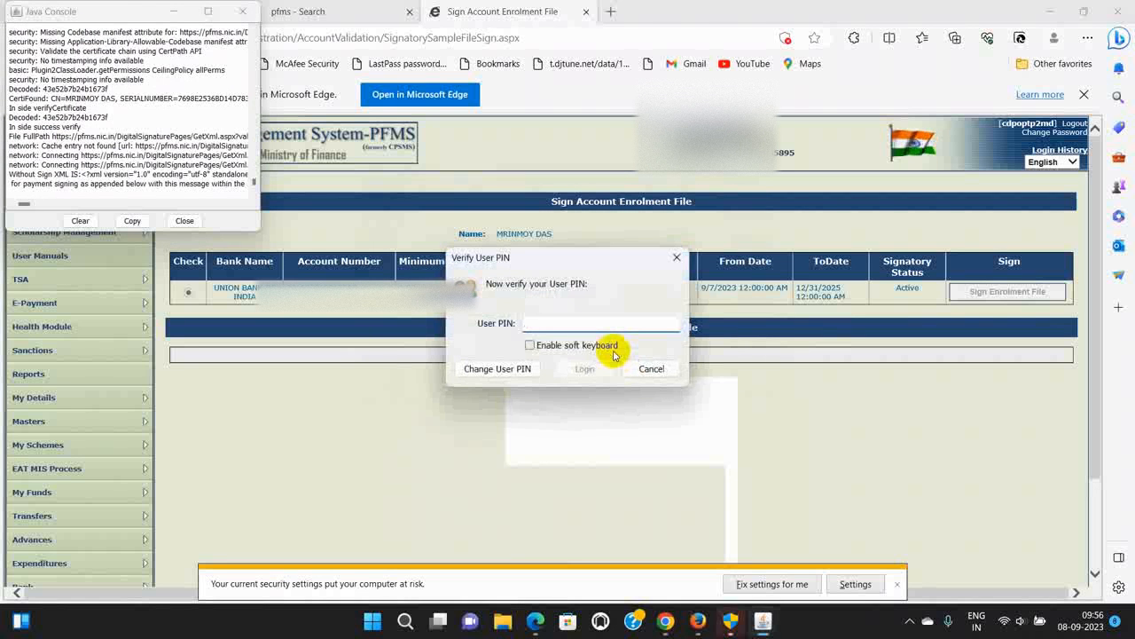
Step: Enter the digital signature token's User PIN to sign the account enrolment file and acknowledge the signing
key("Caps_Lock")
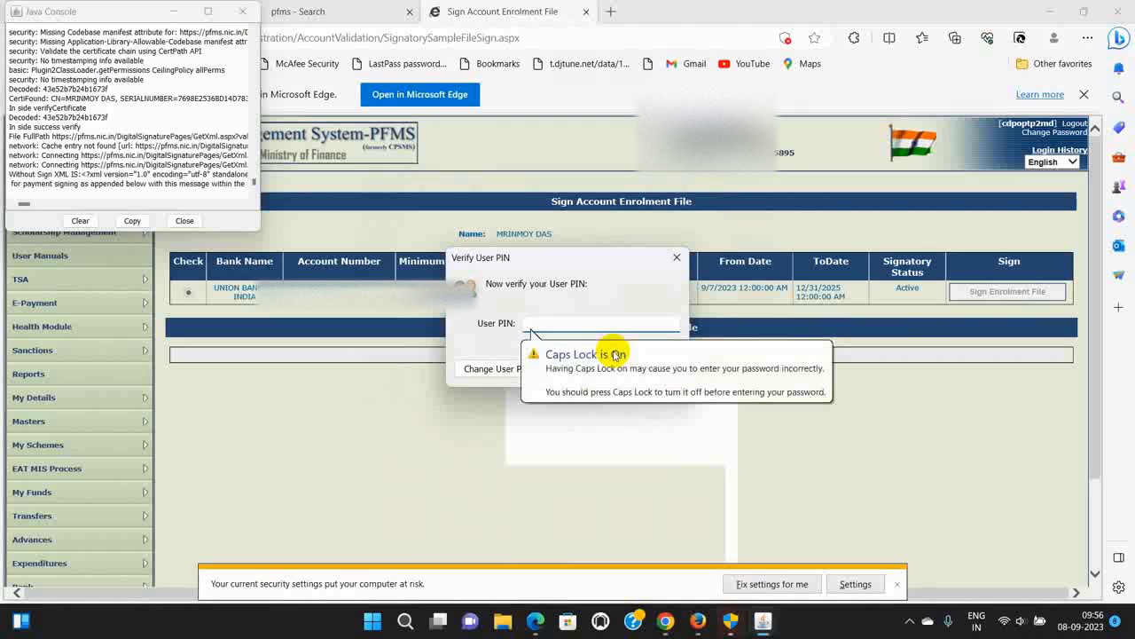
type("******")
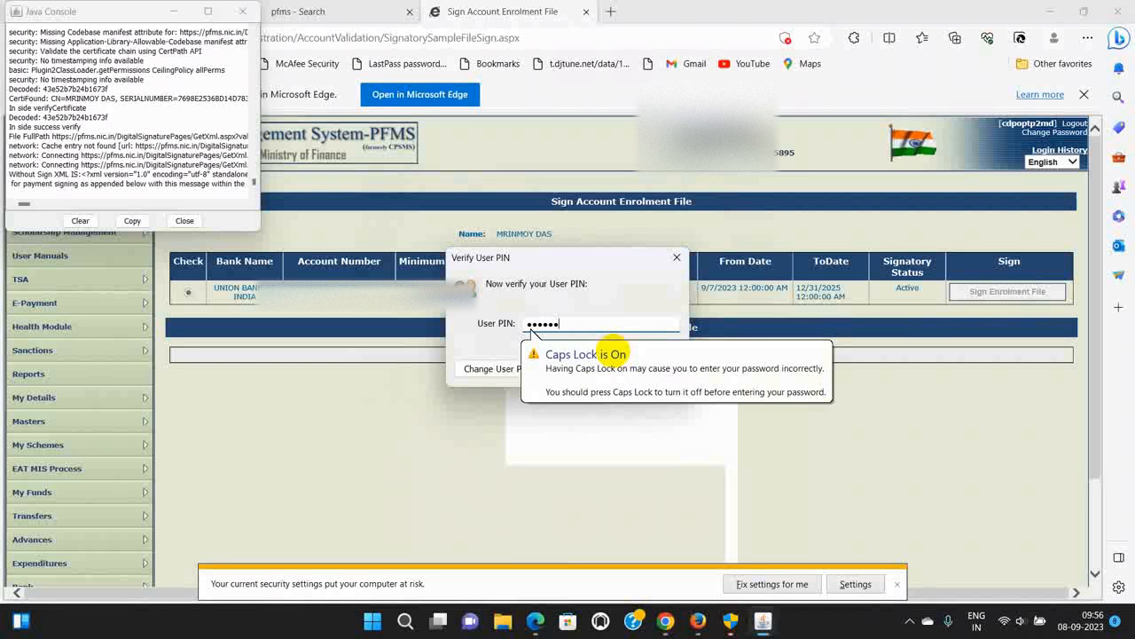
type("**")
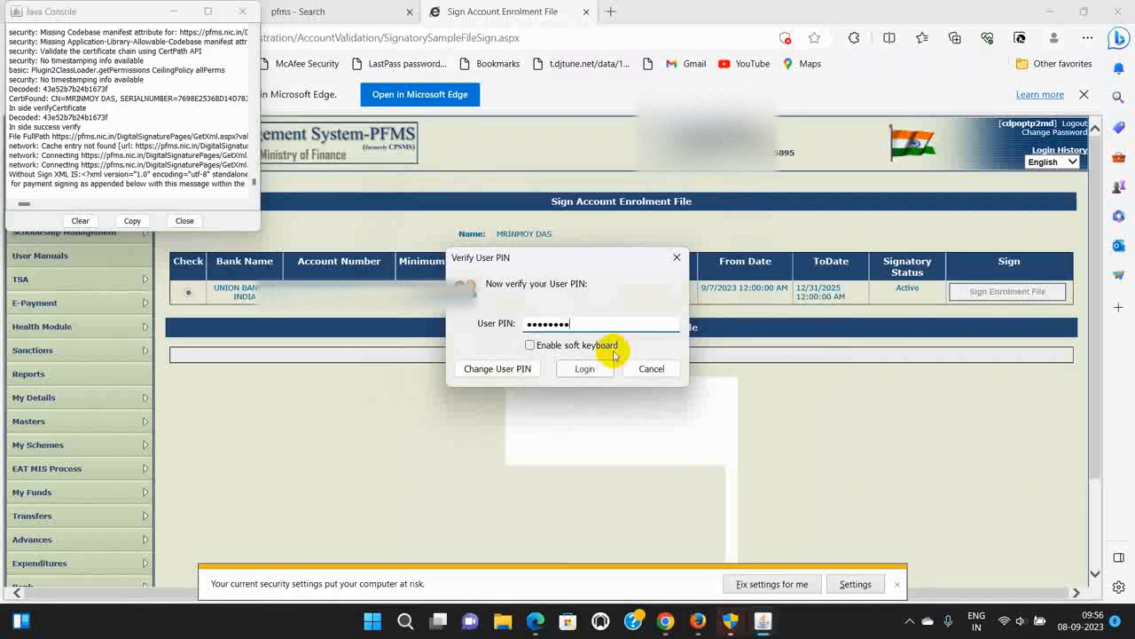
left_click(584, 367)
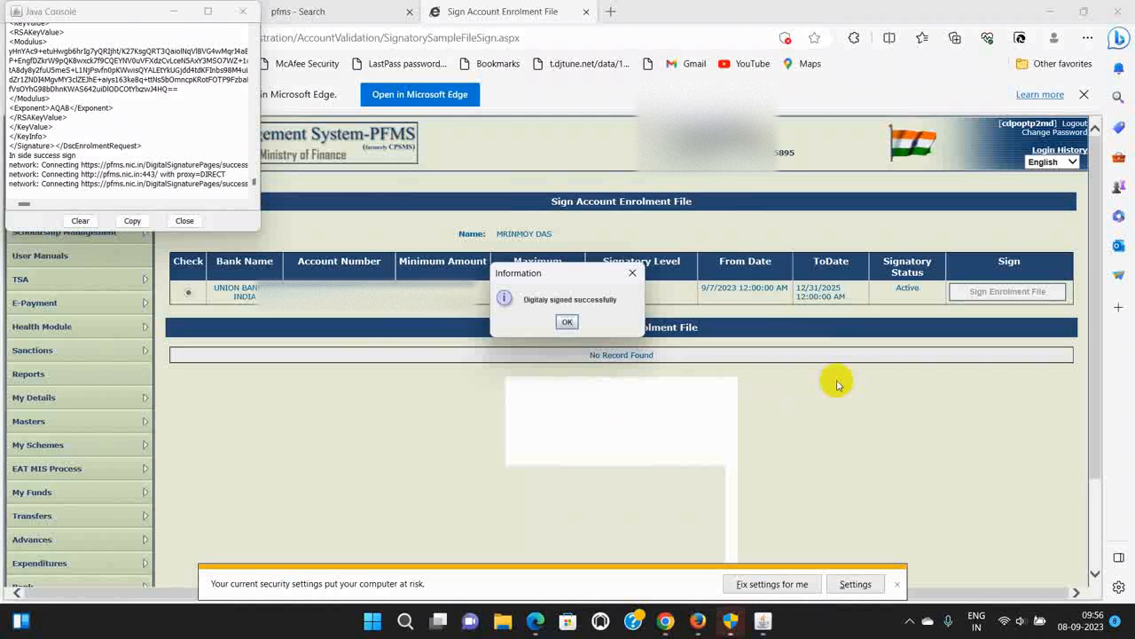
left_click(569, 321)
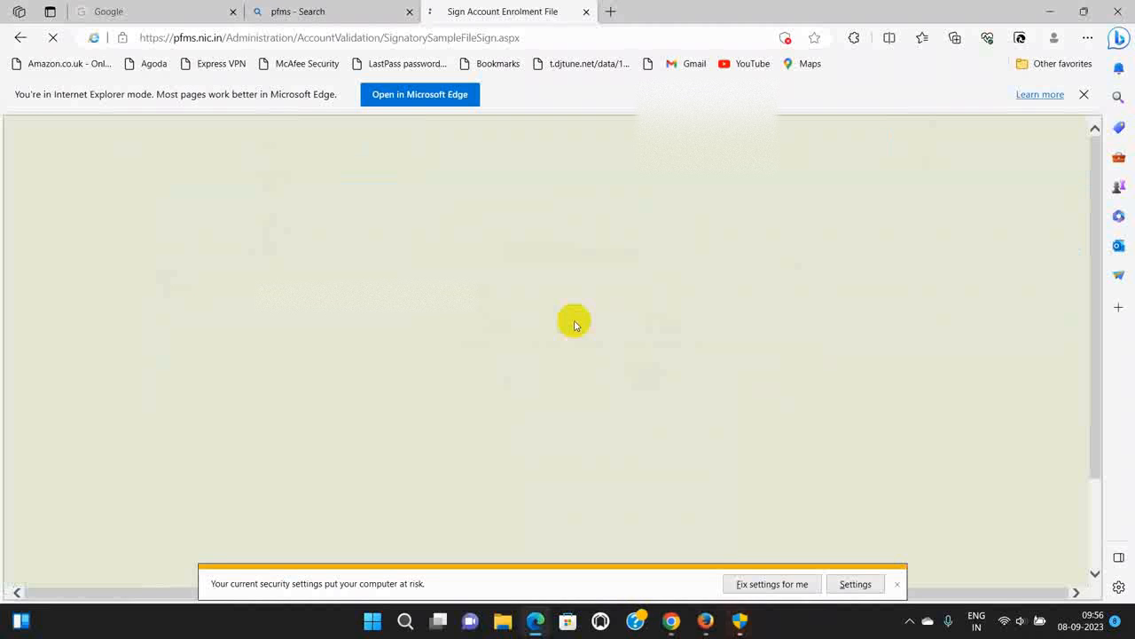